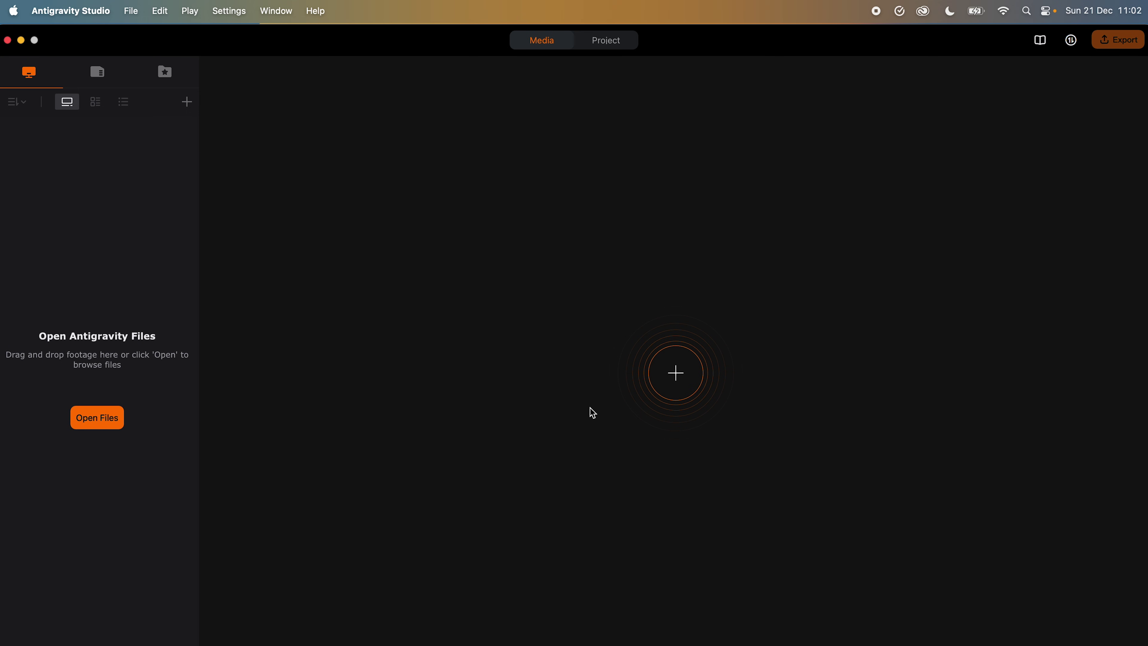
# Import the five VID .insv video files from the Footage folder into the media library.
pyautogui.click(99, 421)
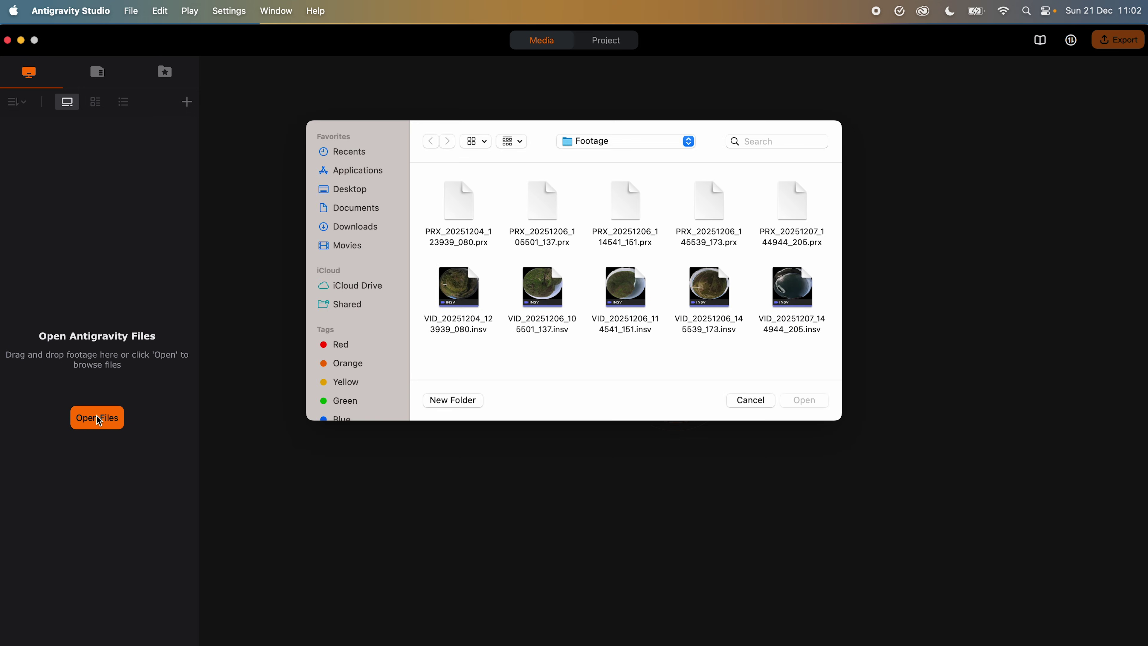
pyautogui.click(583, 142)
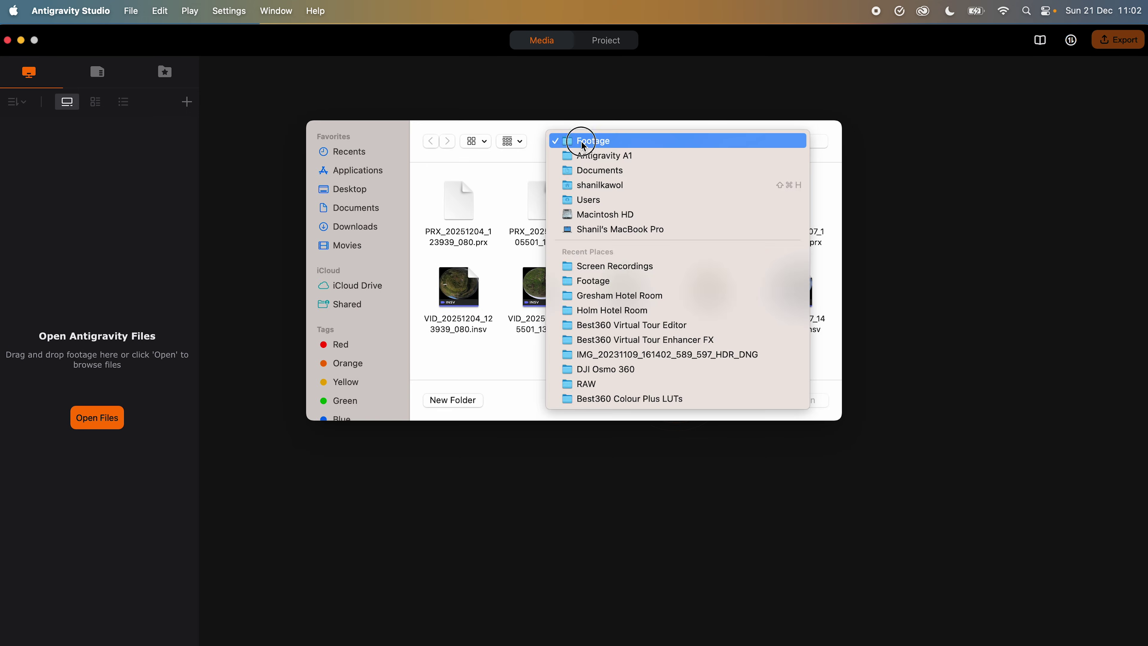
pyautogui.click(510, 351)
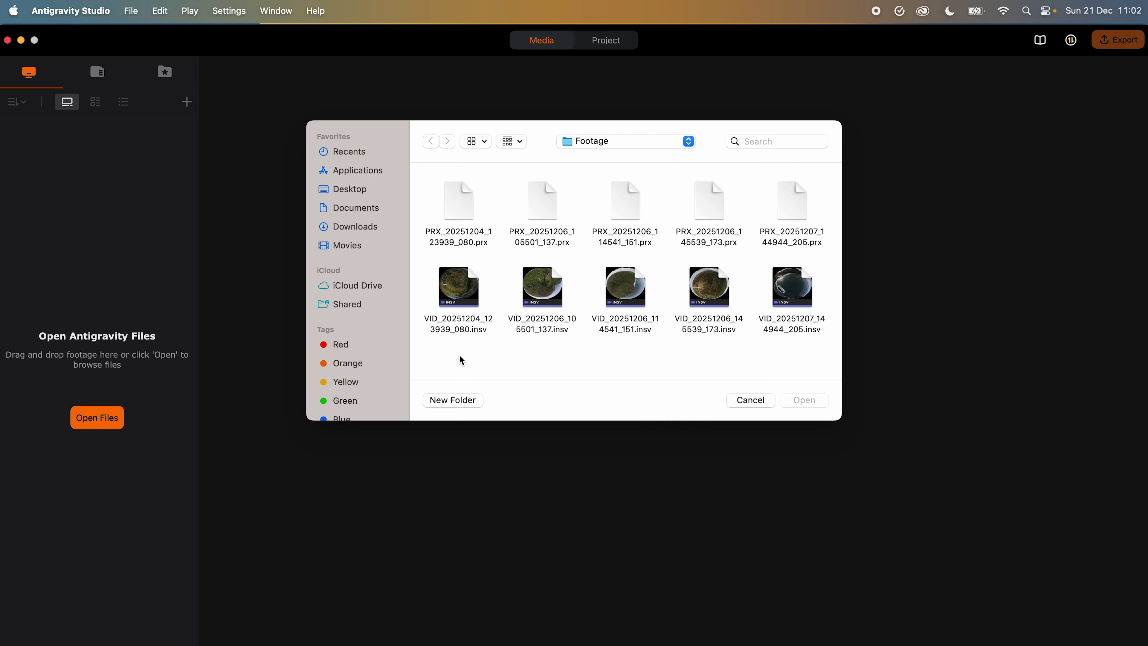
pyautogui.moveTo(461, 360); pyautogui.dragTo(792, 290)
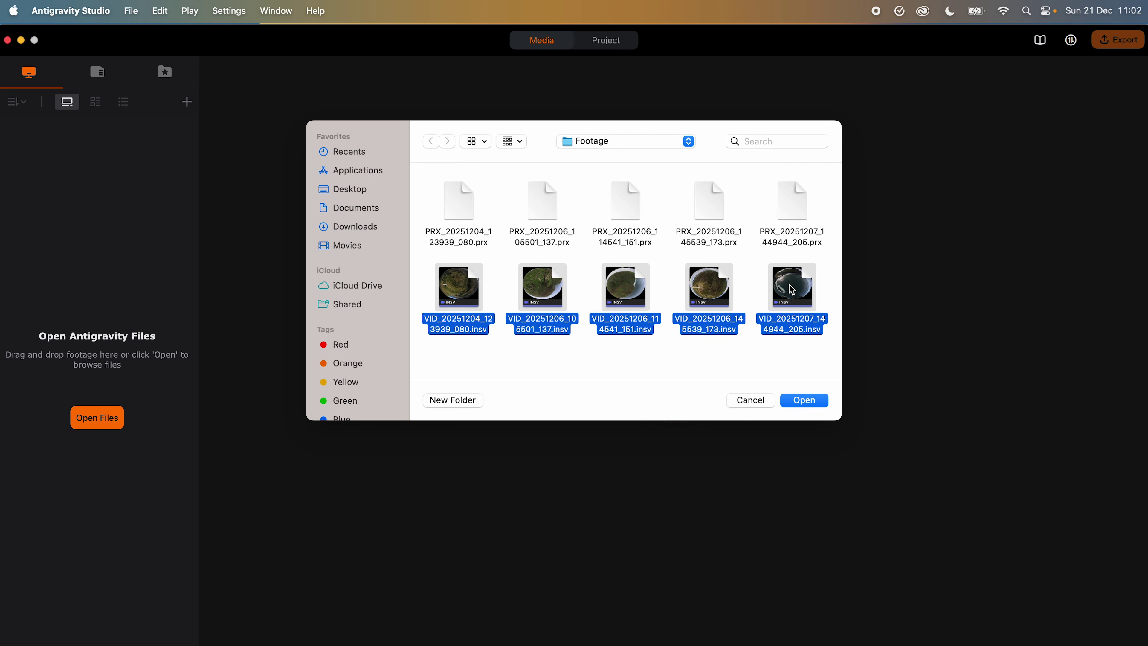
pyautogui.click(813, 402)
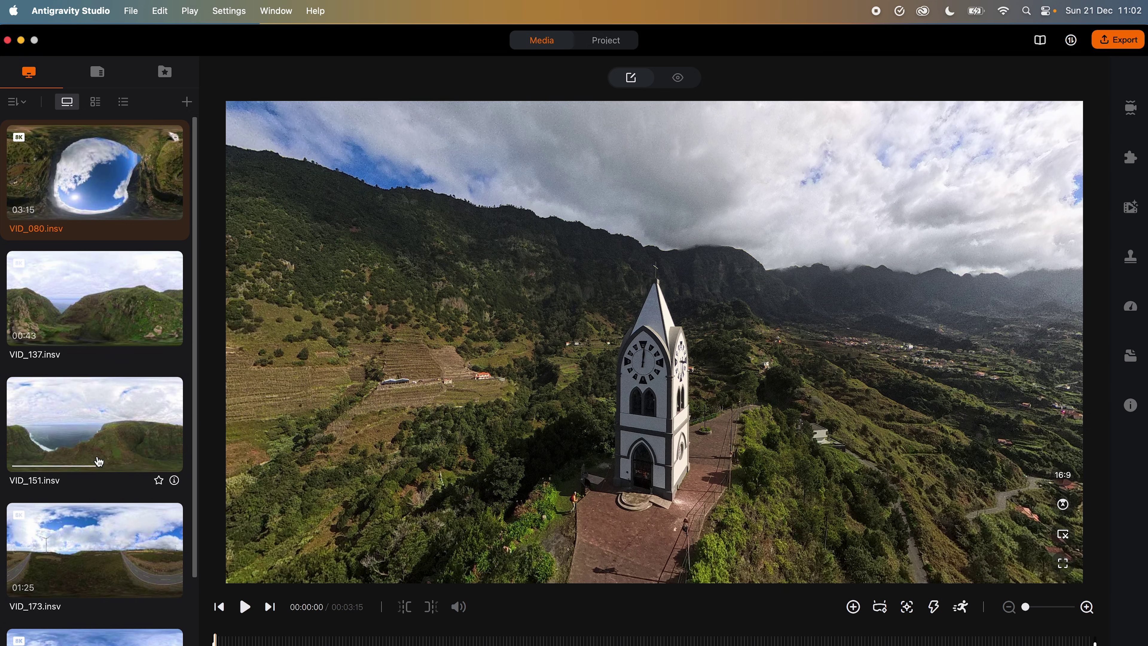
# Preview the VID_137.insv and VID_151.insv clips and return to VID_080.insv in the viewer.
pyautogui.click(97, 302)
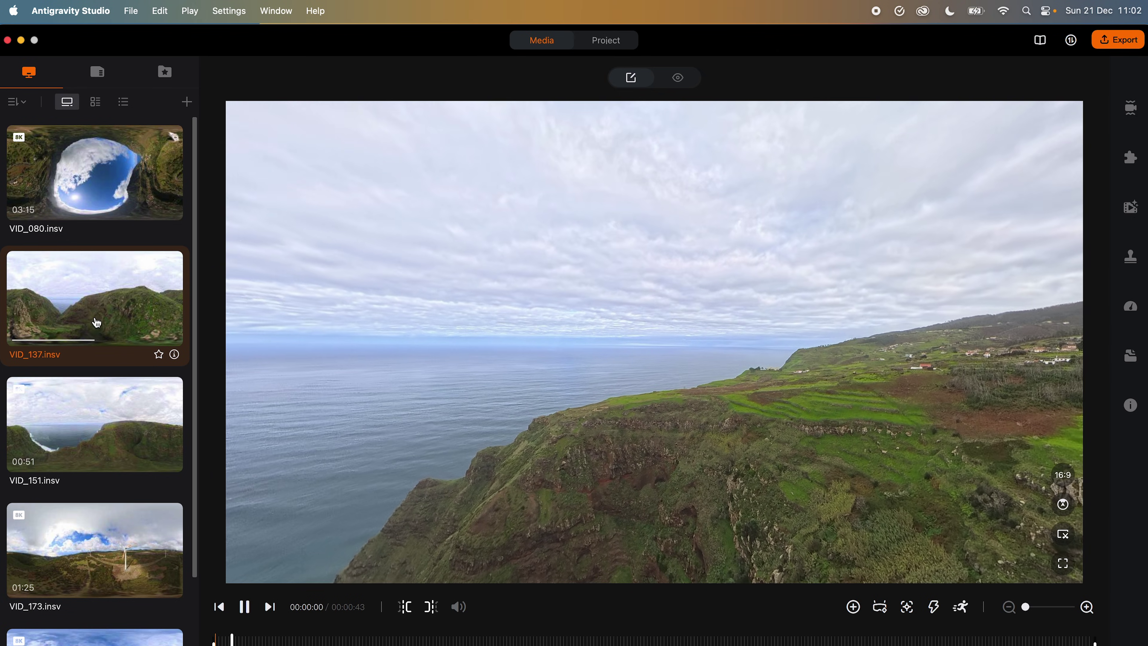
pyautogui.click(84, 405)
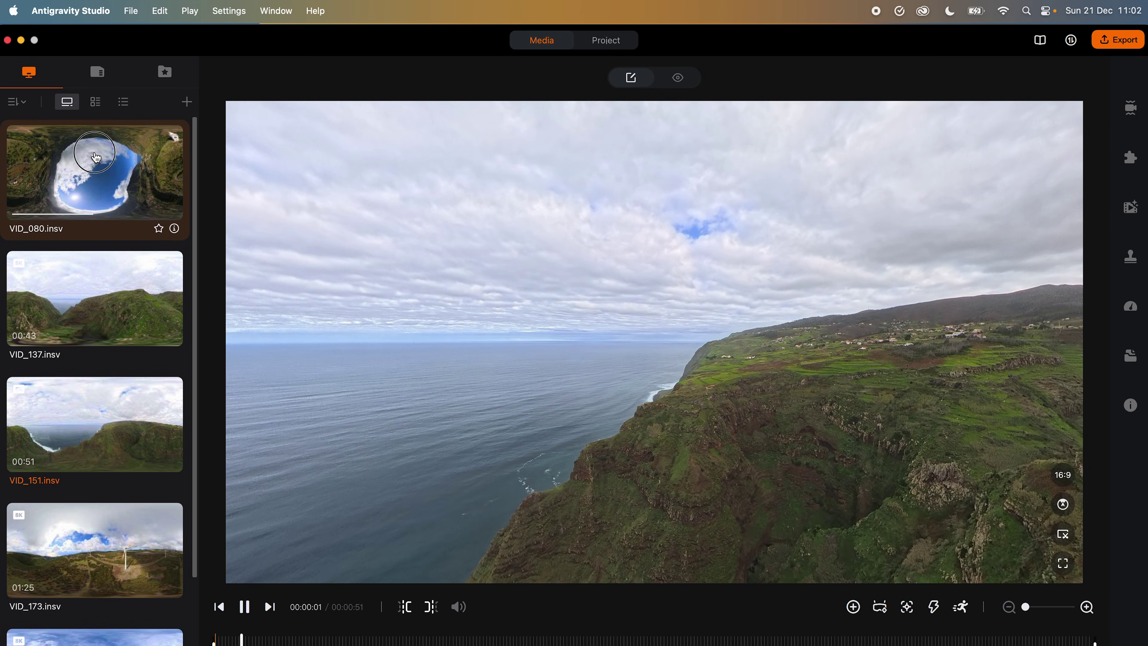
pyautogui.click(96, 157)
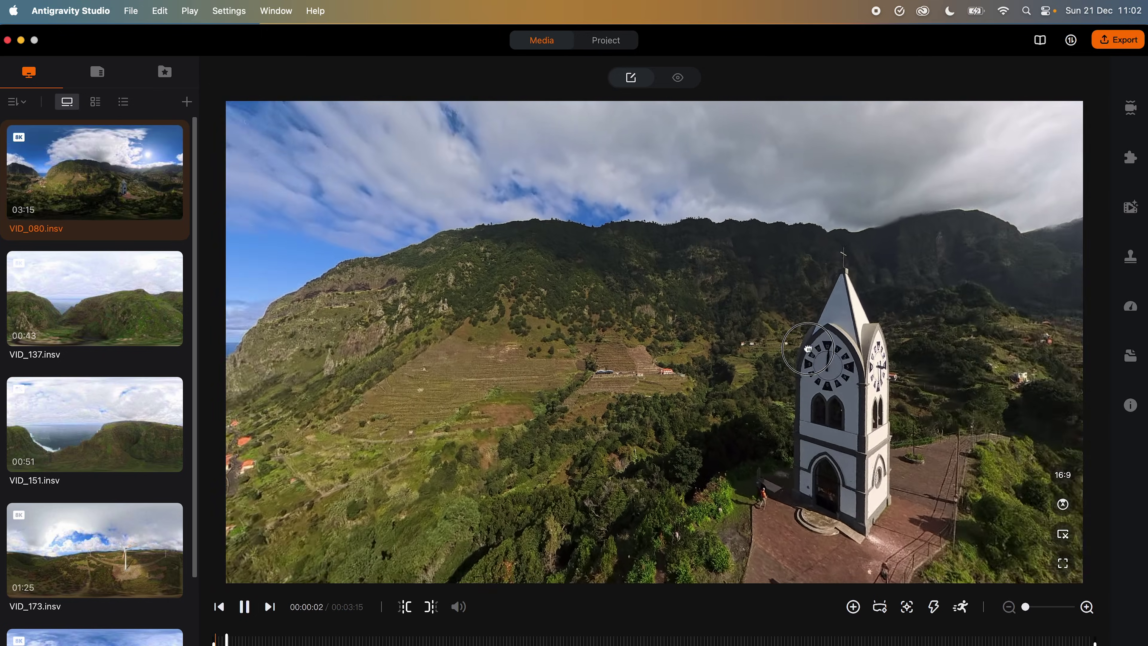
# Look around the 360° scene of VID_080.insv during playback and pause it at 00:00:07.
pyautogui.moveTo(682, 340); pyautogui.dragTo(465, 340)
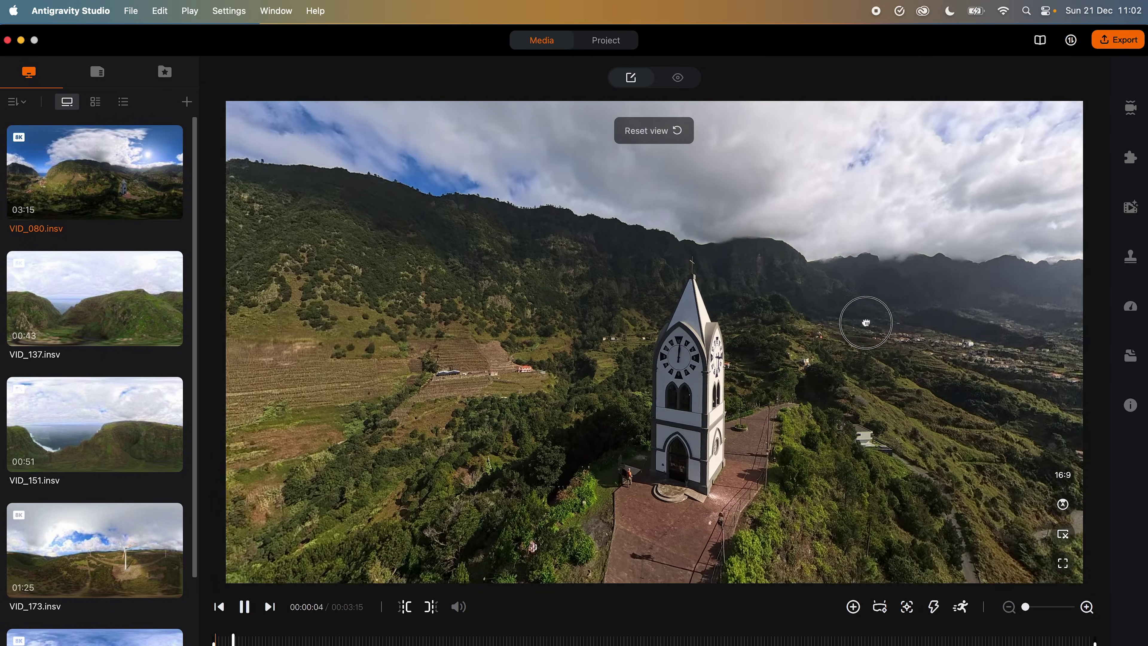
pyautogui.moveTo(866, 321); pyautogui.dragTo(453, 333)
pyautogui.moveTo(831, 345); pyautogui.dragTo(474, 324)
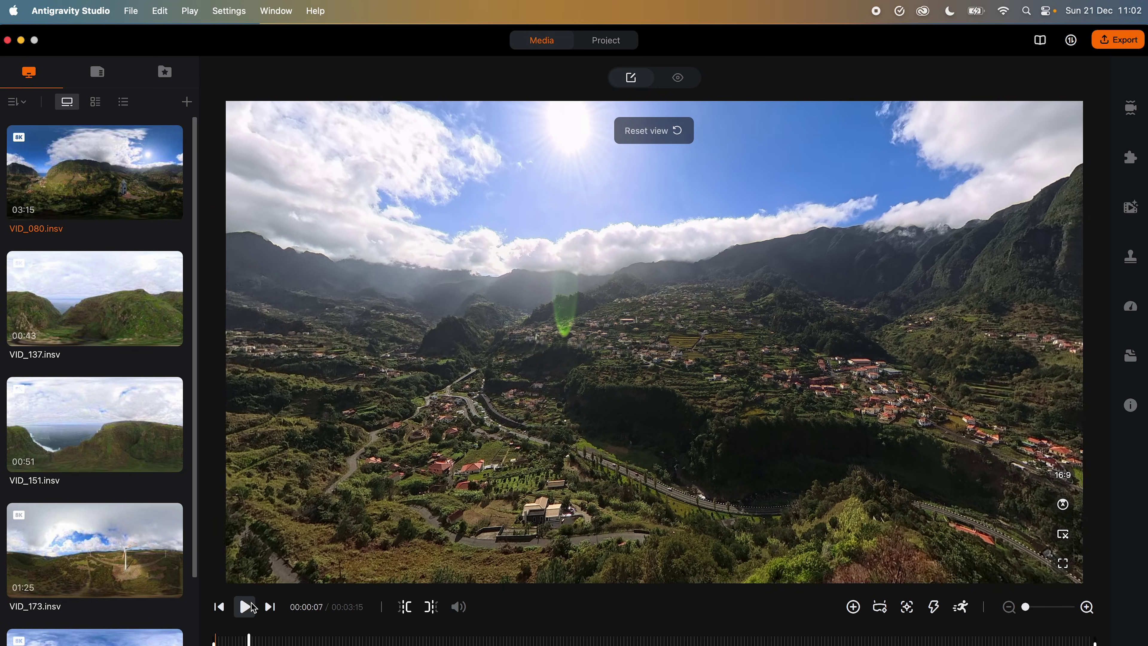
pyautogui.click(252, 607)
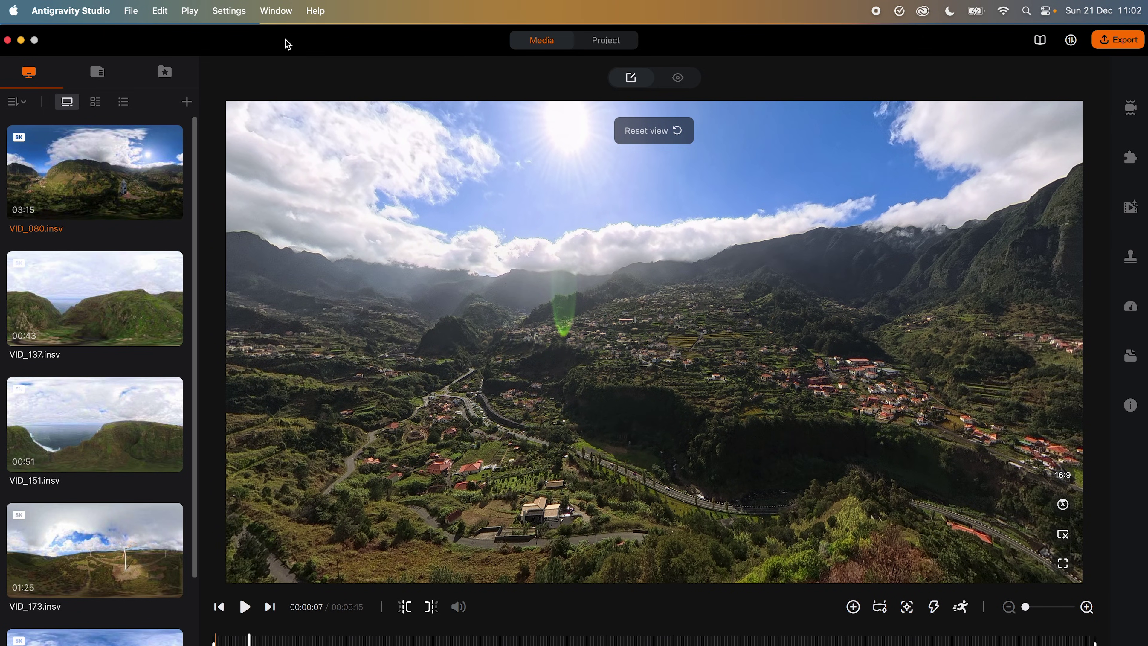
# Turn on the Gridlines and Center point guides over the preview of VID_080.insv.
pyautogui.click(285, 13)
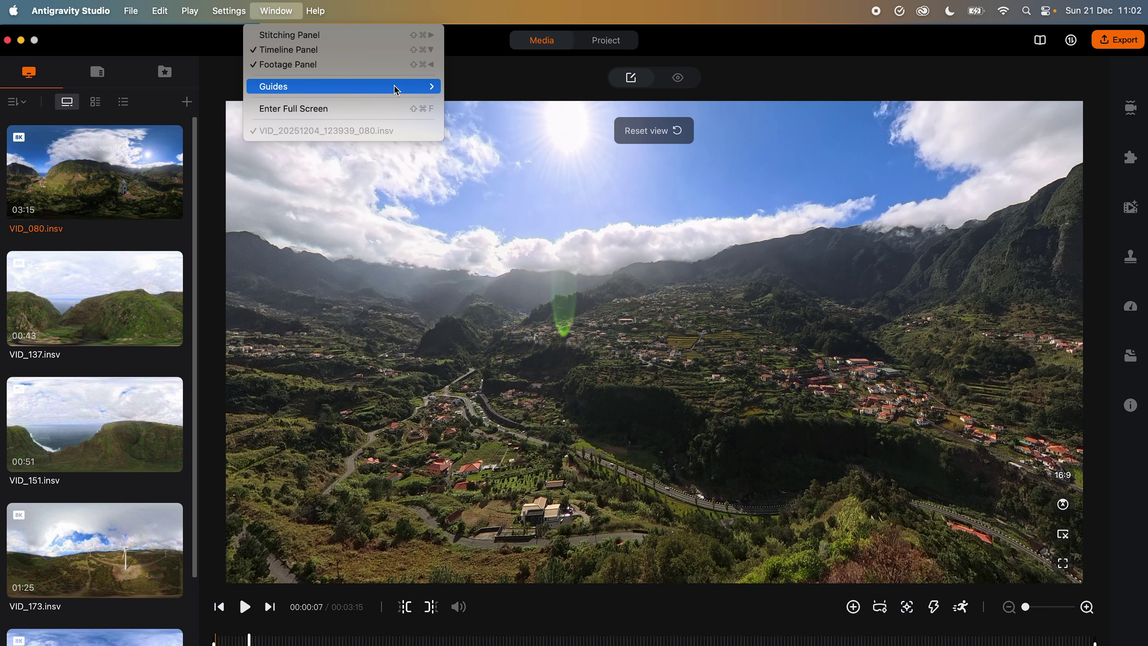
pyautogui.moveTo(400, 87)
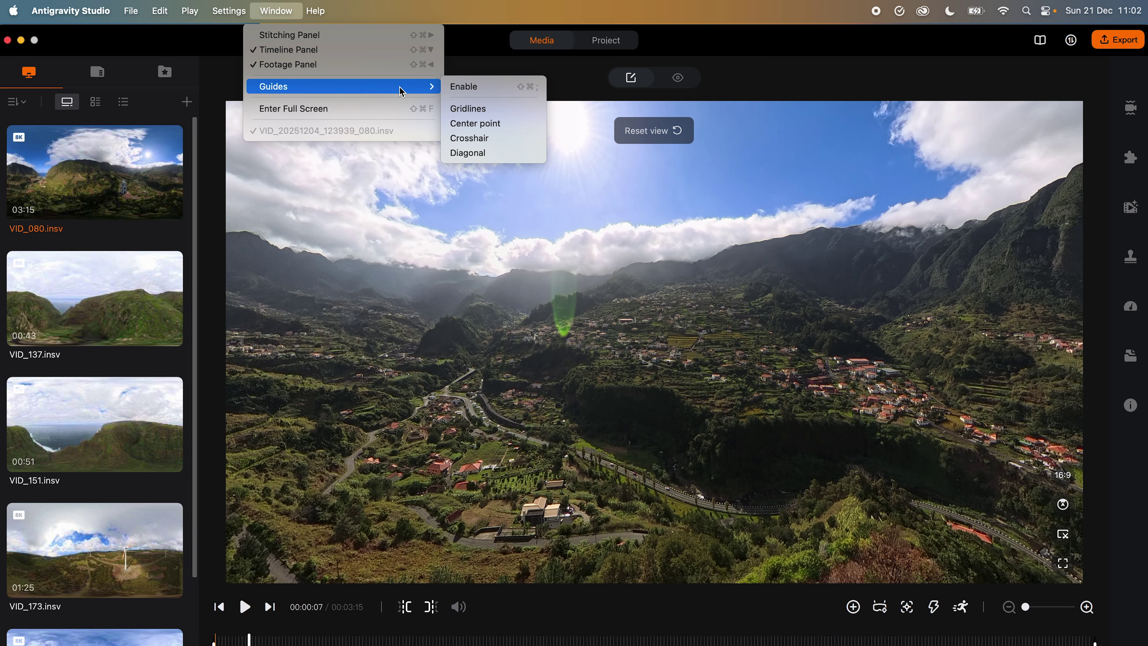
pyautogui.click(502, 111)
pyautogui.click(284, 13)
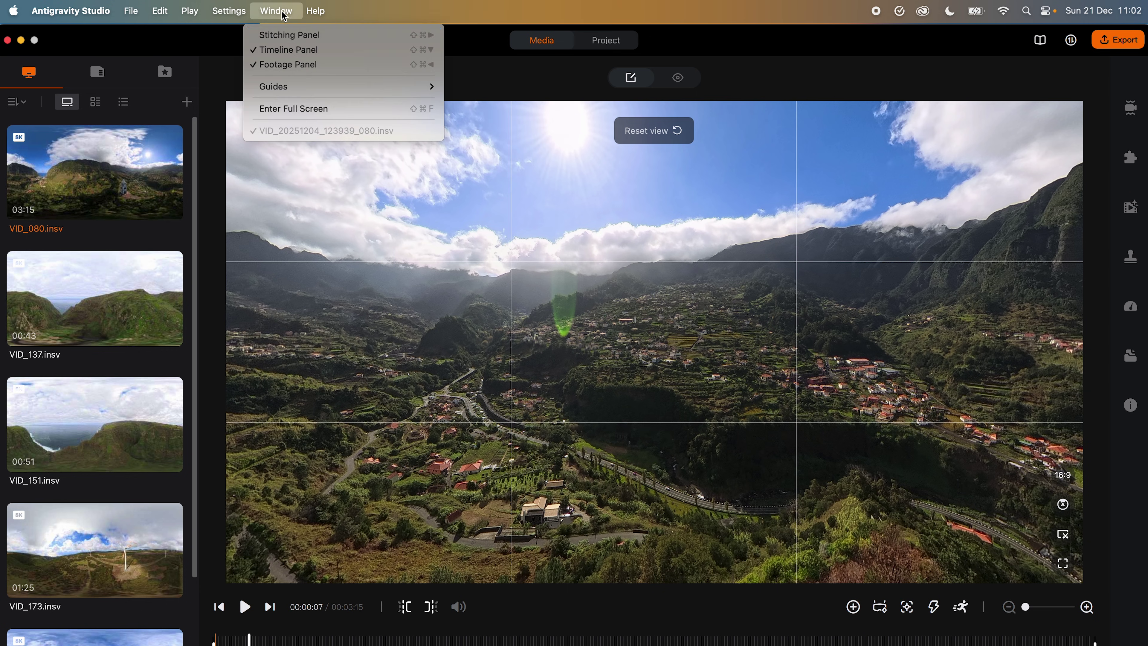
pyautogui.moveTo(400, 90)
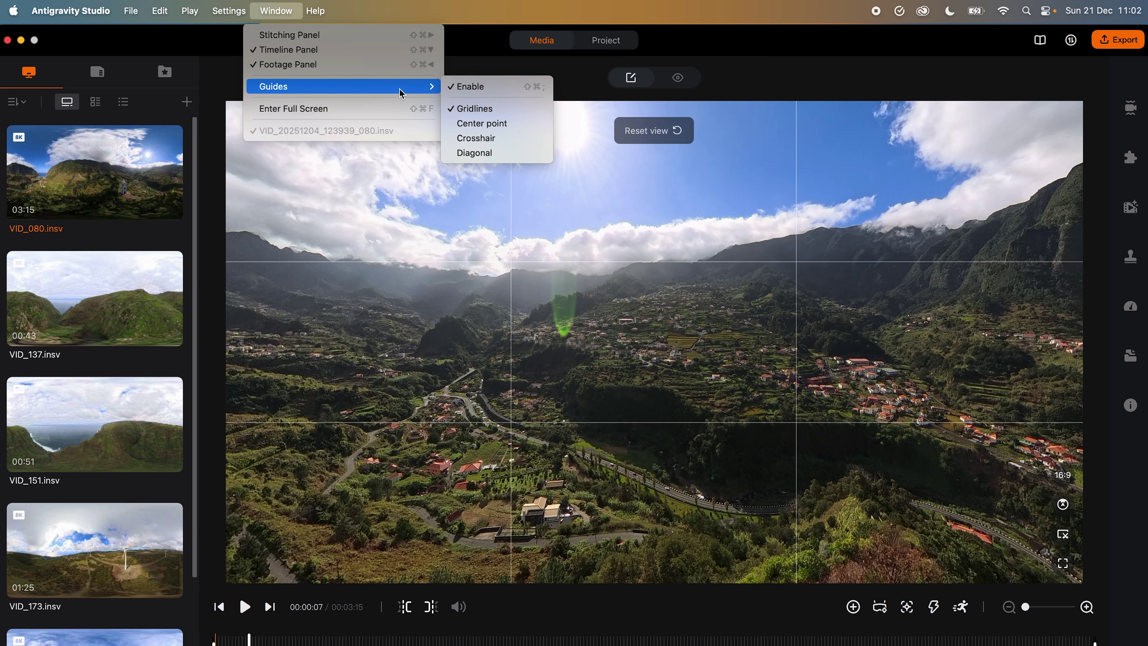
pyautogui.click(498, 127)
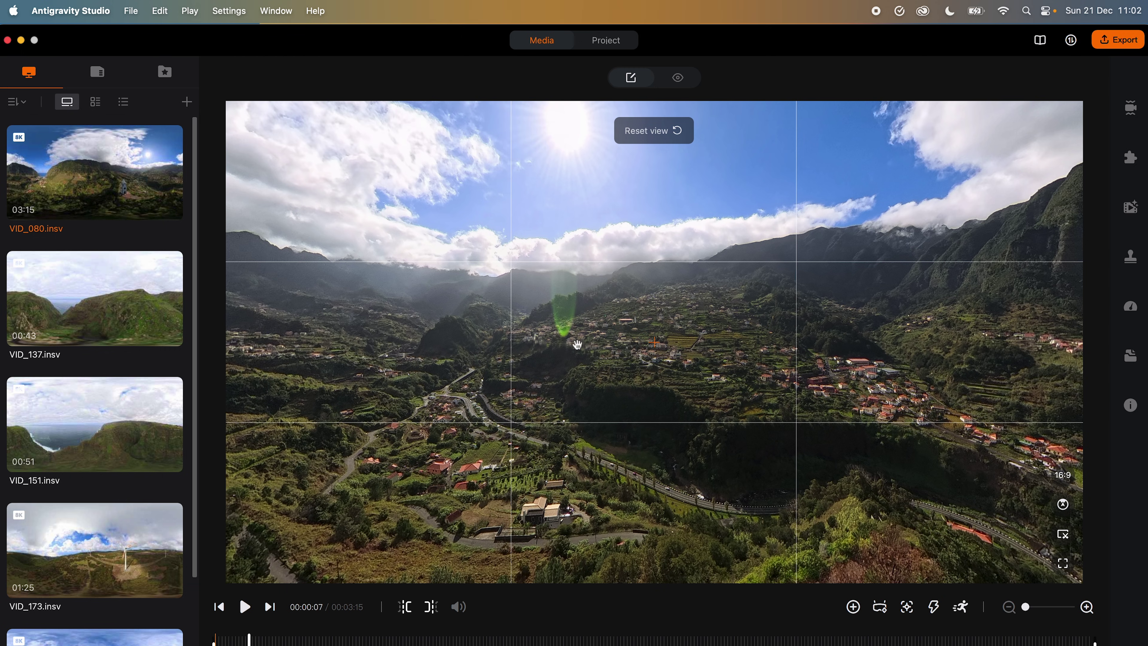
pyautogui.moveTo(808, 380); pyautogui.dragTo(654, 376)
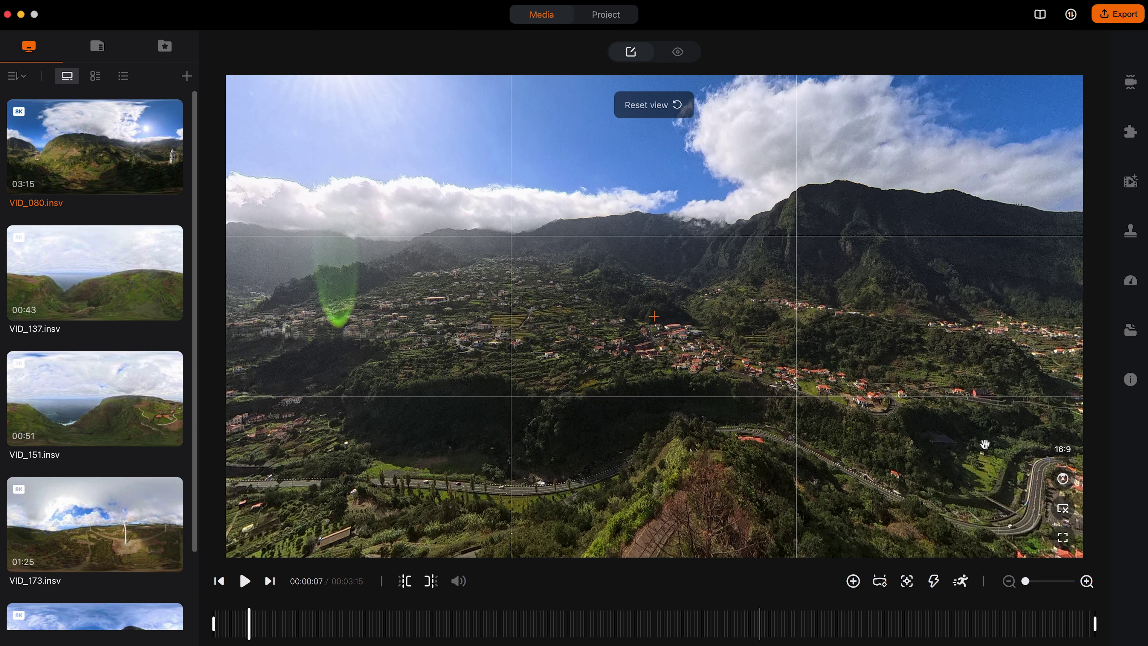
# Try the 9:16 aspect ratio on the preview and set it back to 16:9.
pyautogui.click(1066, 452)
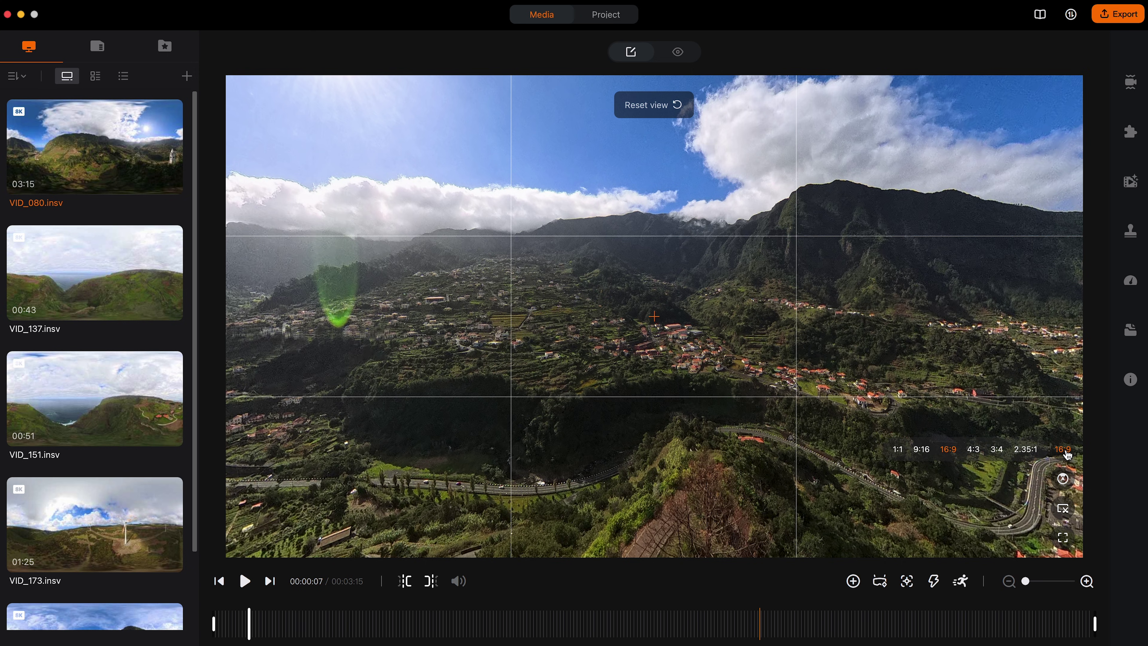
pyautogui.click(922, 450)
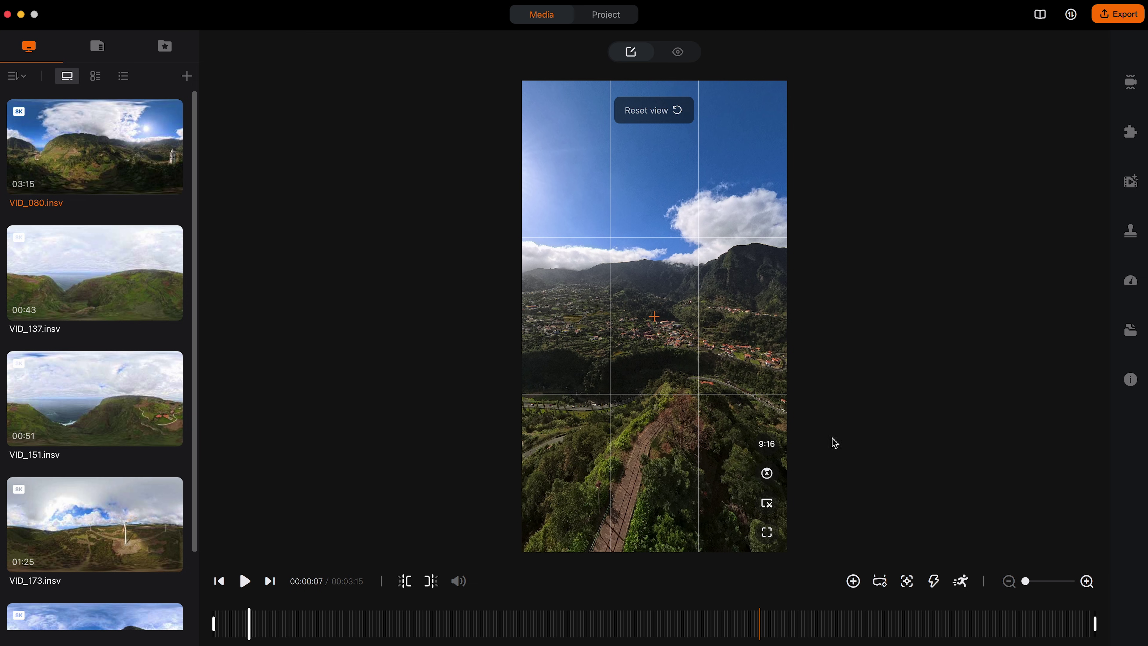
pyautogui.click(771, 448)
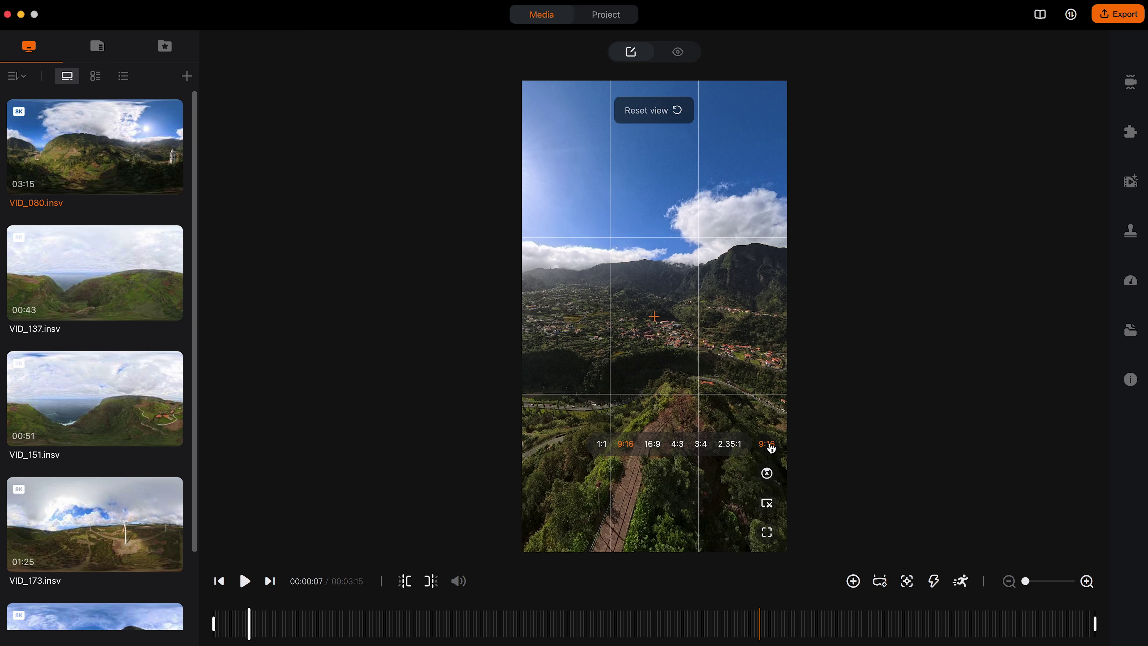
pyautogui.click(658, 446)
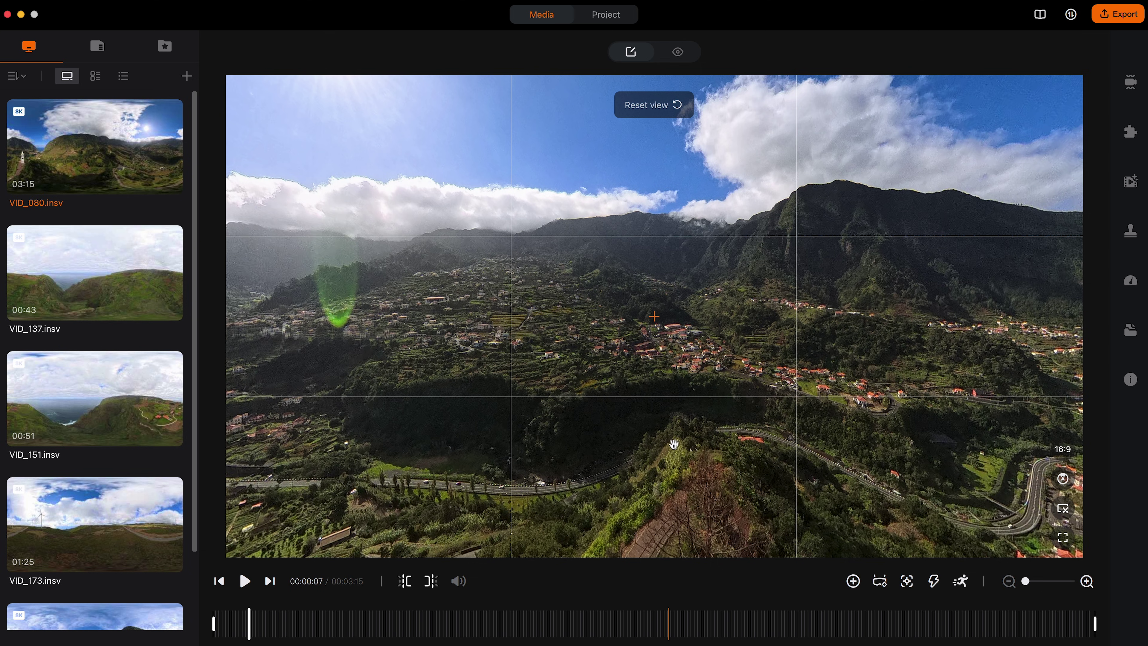
# Switch the preview's viewing mode to the globe option and reframe the clip on the clock tower, pausing playback.
pyautogui.click(1063, 479)
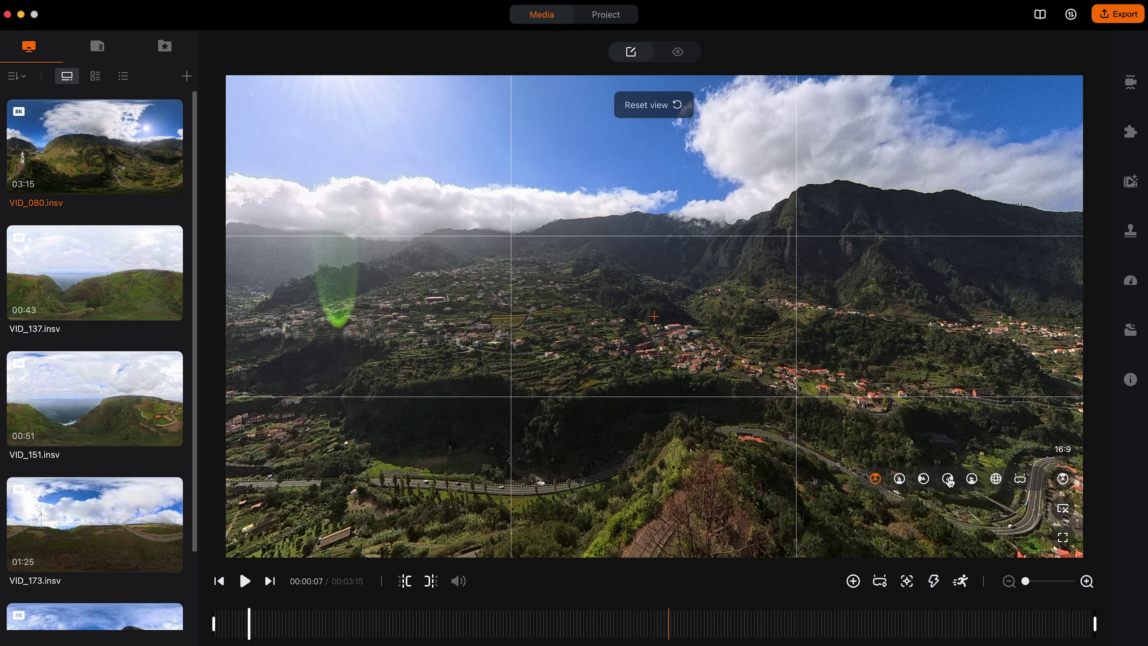
pyautogui.click(996, 480)
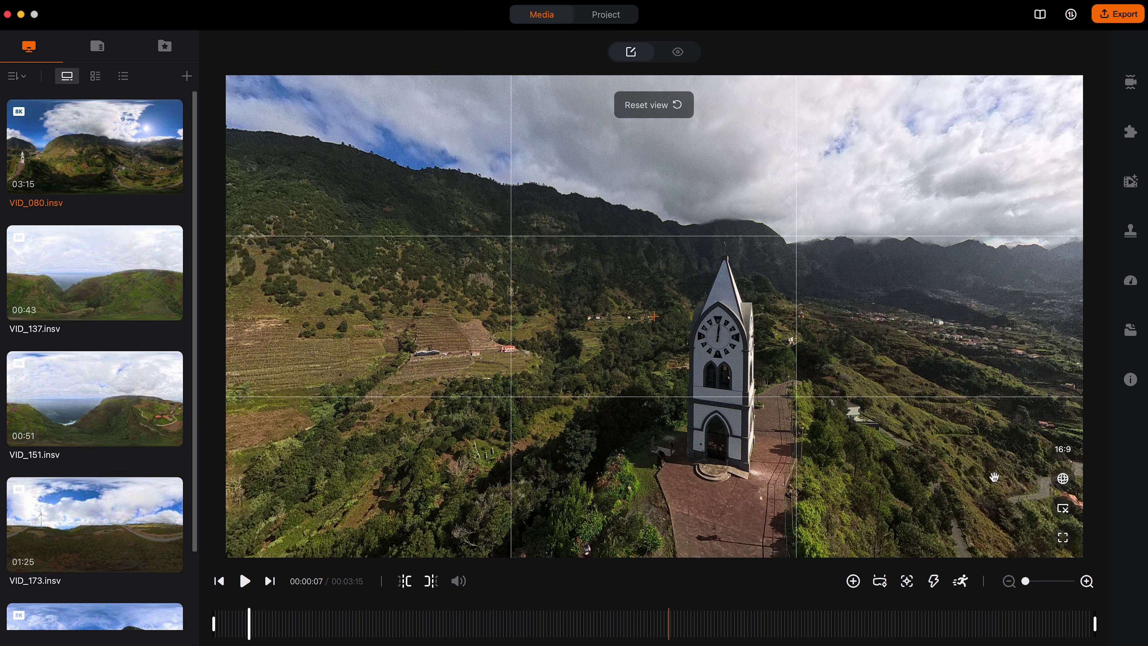
pyautogui.click(252, 583)
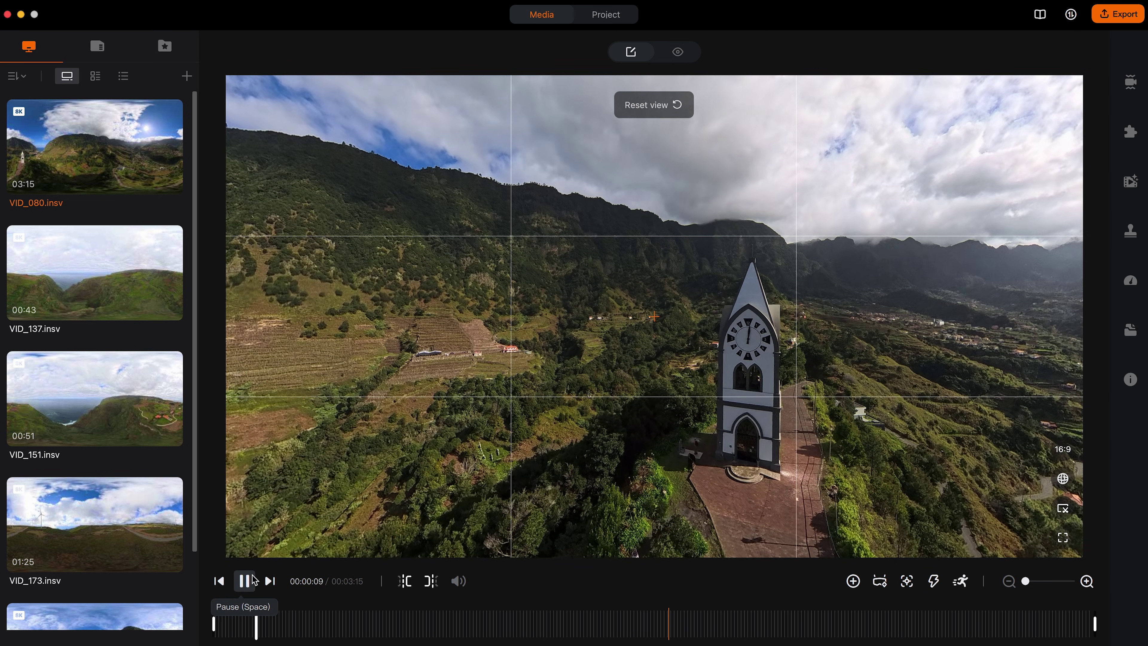
pyautogui.moveTo(795, 334); pyautogui.dragTo(741, 331)
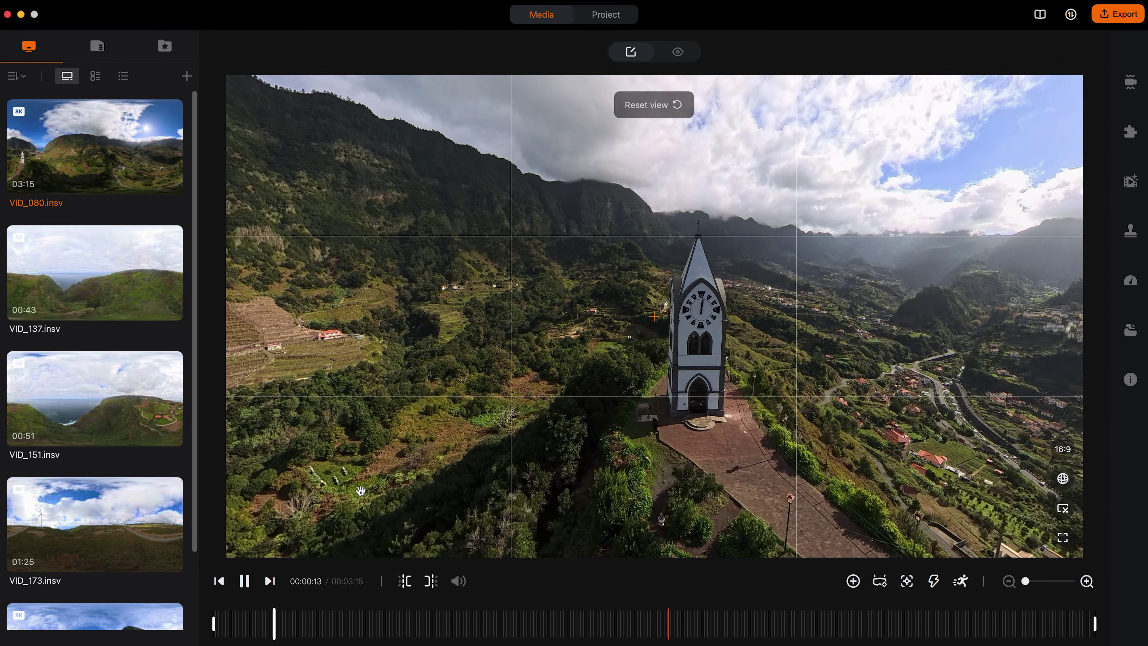
pyautogui.click(244, 581)
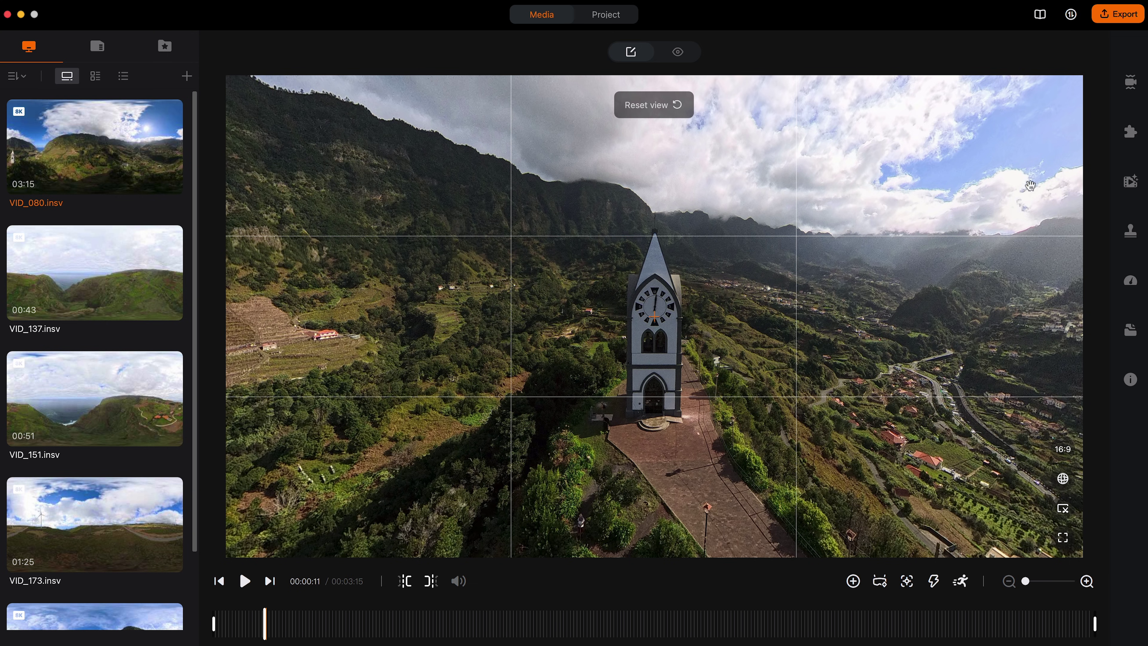
# Set the stitching optimization of VID_080.insv to AI Stitching.
pyautogui.click(1131, 133)
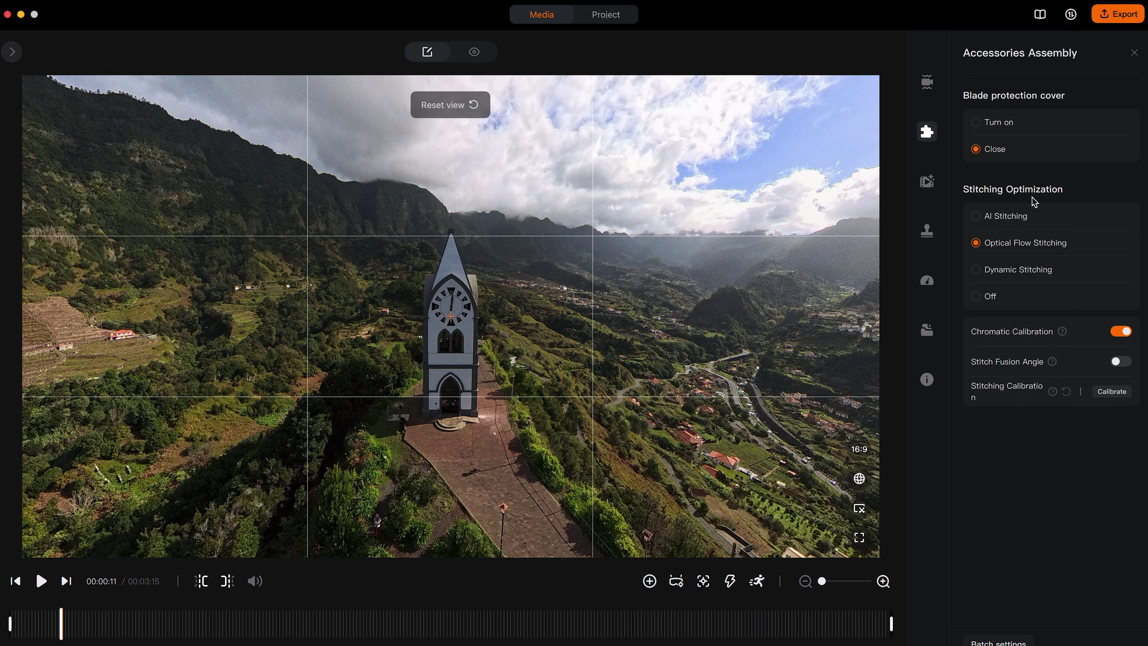
pyautogui.click(1001, 218)
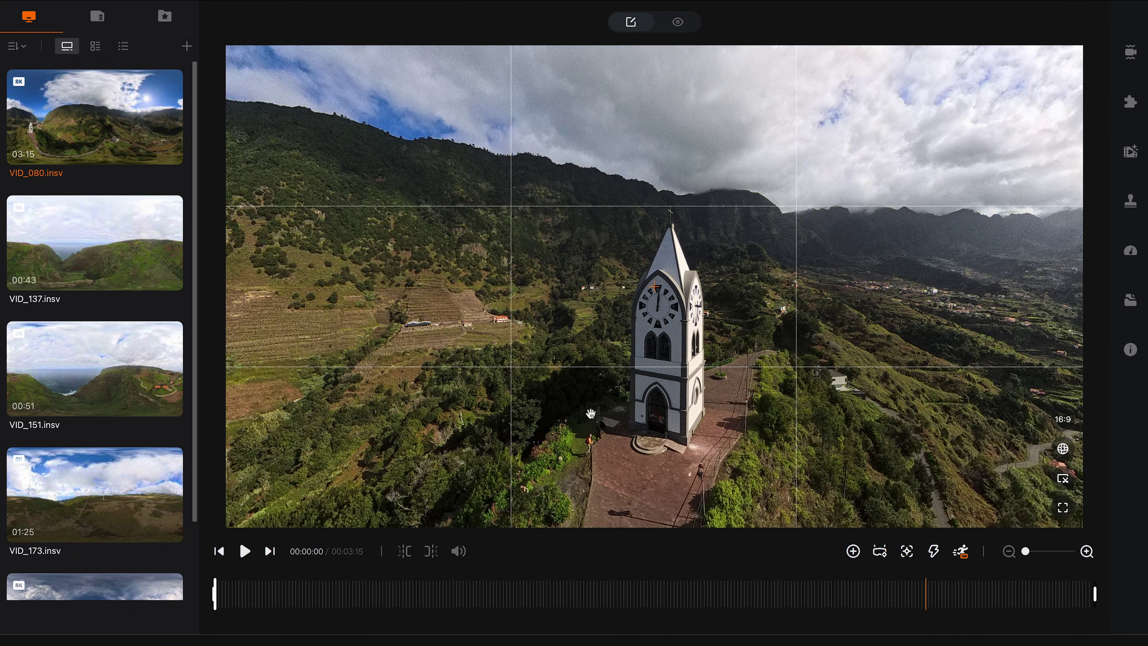
# Frame the clock tower at about 00:00:16 and set the clip's trim start at that point.
pyautogui.click(252, 588)
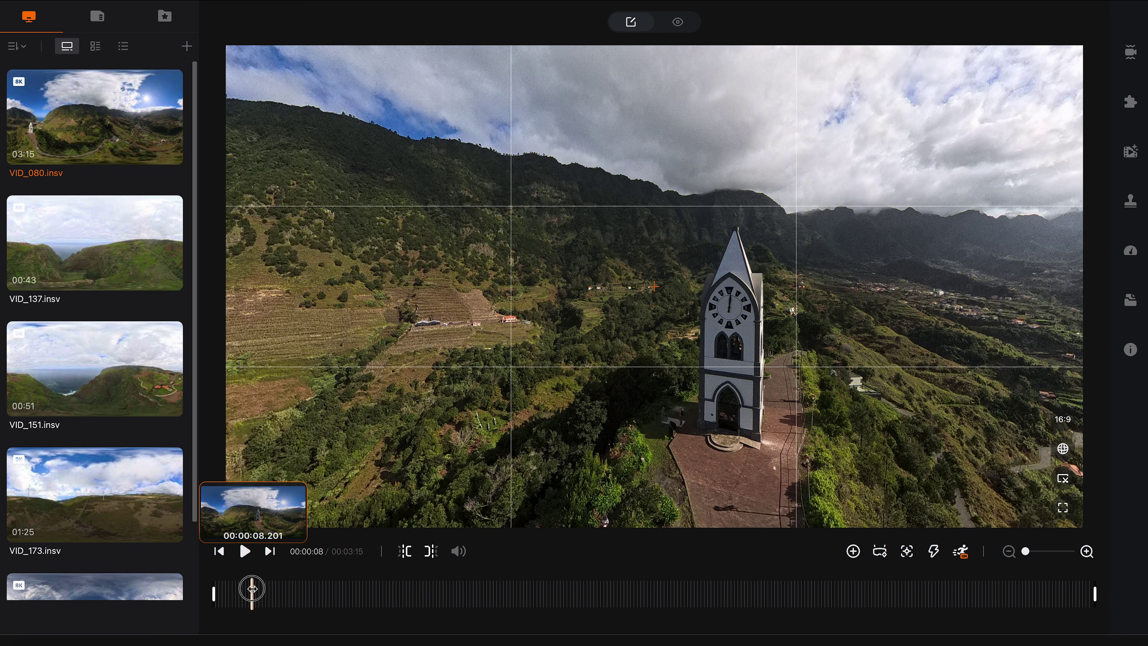
pyautogui.moveTo(251, 587); pyautogui.dragTo(290, 593)
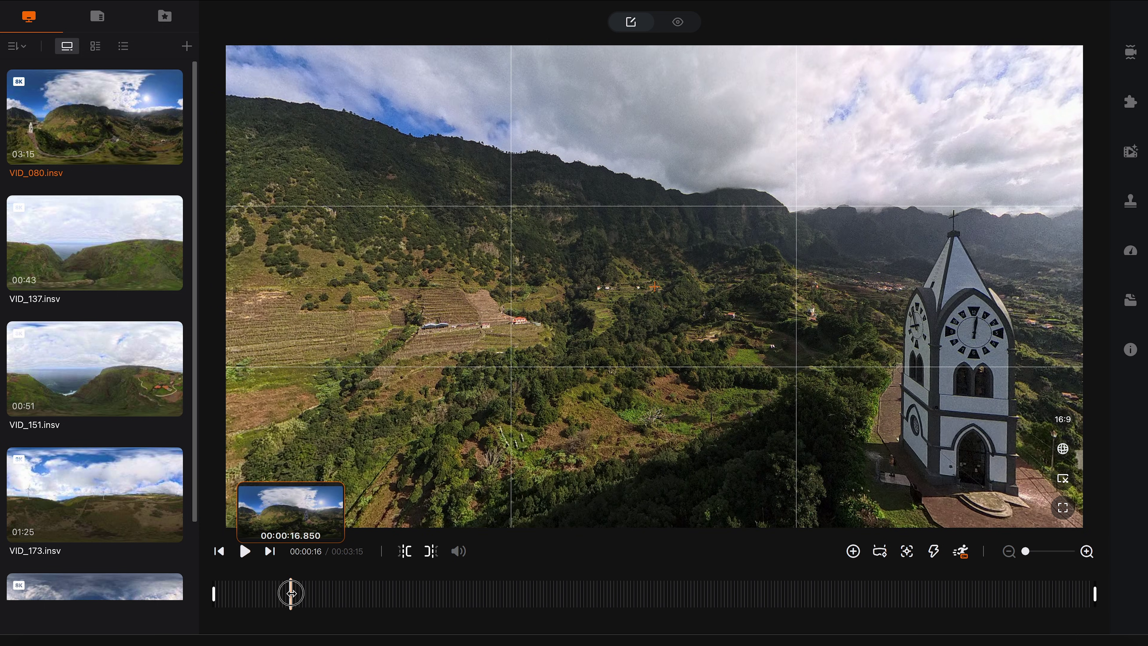
pyautogui.moveTo(588, 354); pyautogui.dragTo(490, 271)
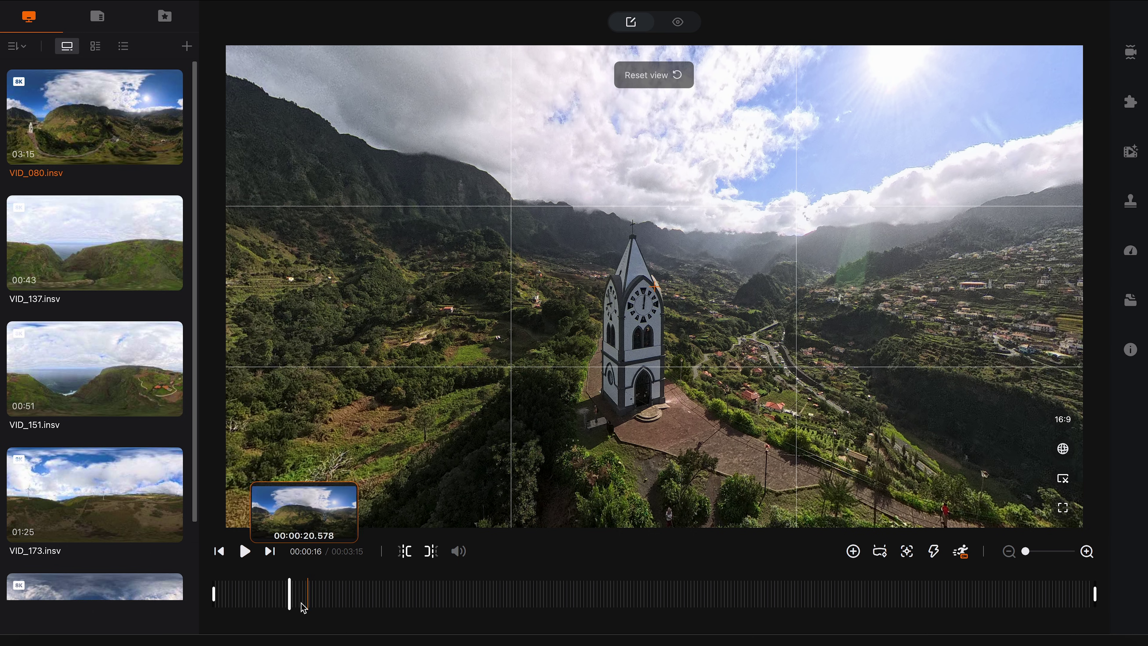
pyautogui.click(405, 556)
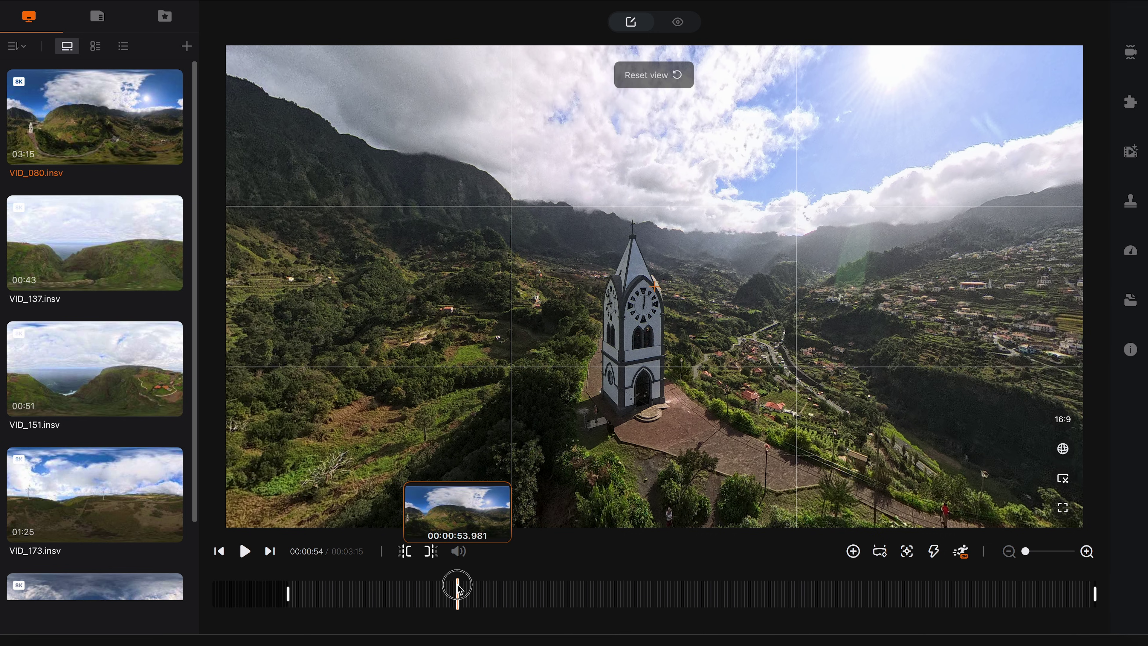
# Look through VID_080.insv for an end framing with the clock tower centred and set the trim end at 00:02:06.
pyautogui.click(508, 590)
pyautogui.moveTo(509, 590); pyautogui.dragTo(601, 590)
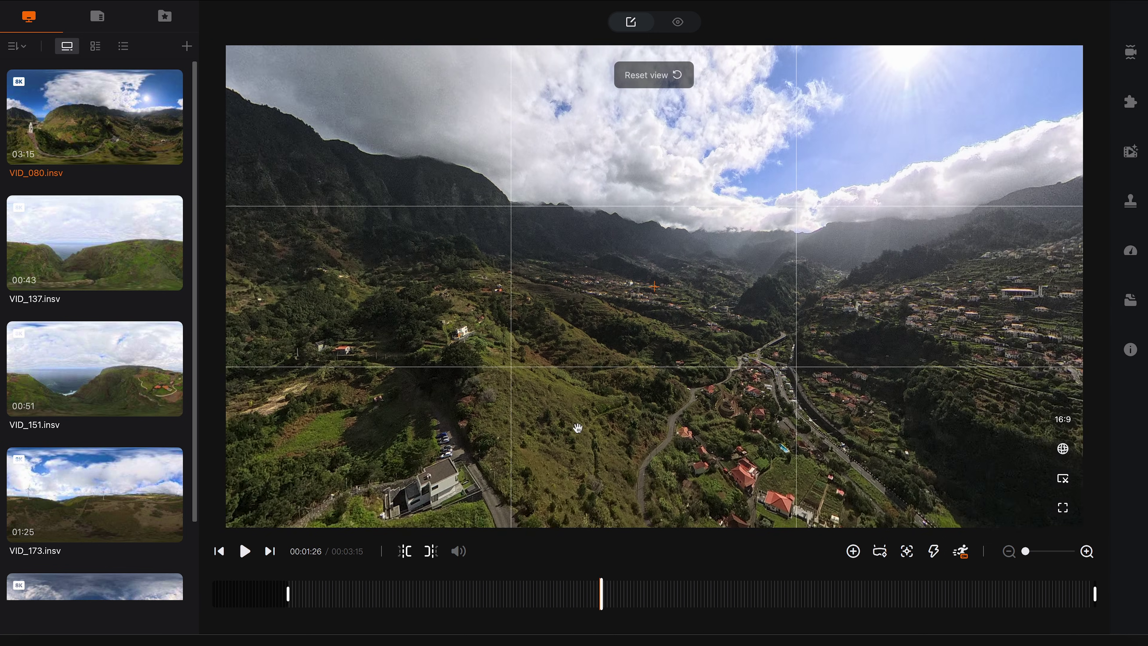
pyautogui.moveTo(673, 314); pyautogui.dragTo(669, 361)
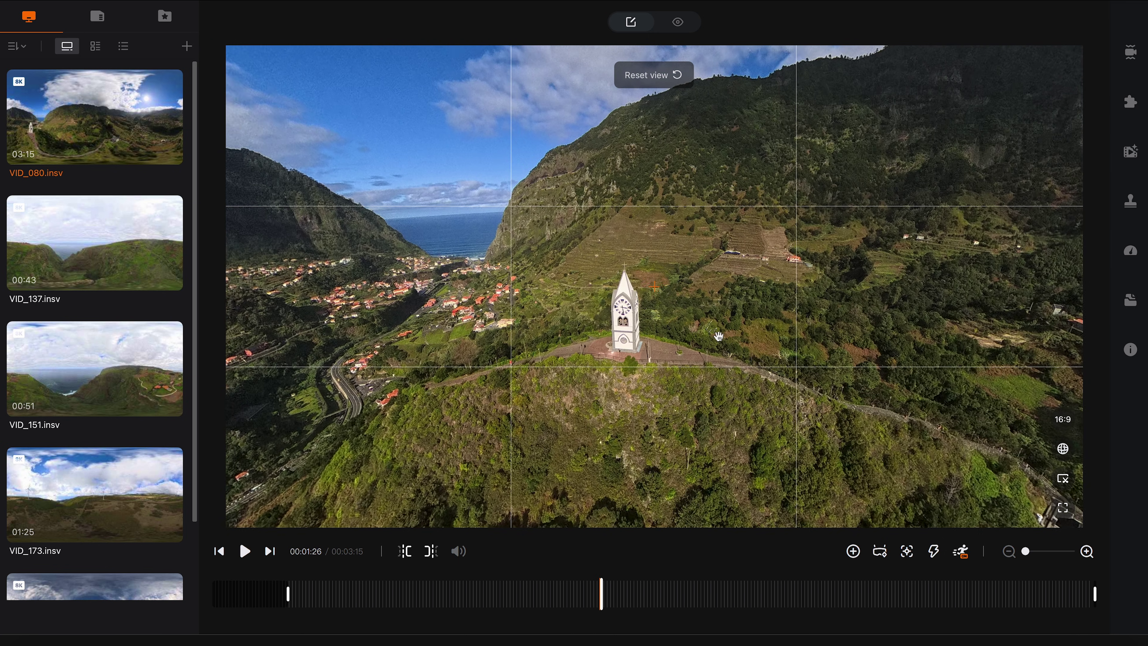
pyautogui.moveTo(621, 577); pyautogui.dragTo(767, 583)
pyautogui.moveTo(850, 350); pyautogui.dragTo(436, 351)
pyautogui.moveTo(702, 329); pyautogui.dragTo(573, 351)
pyautogui.moveTo(769, 584); pyautogui.dragTo(782, 582)
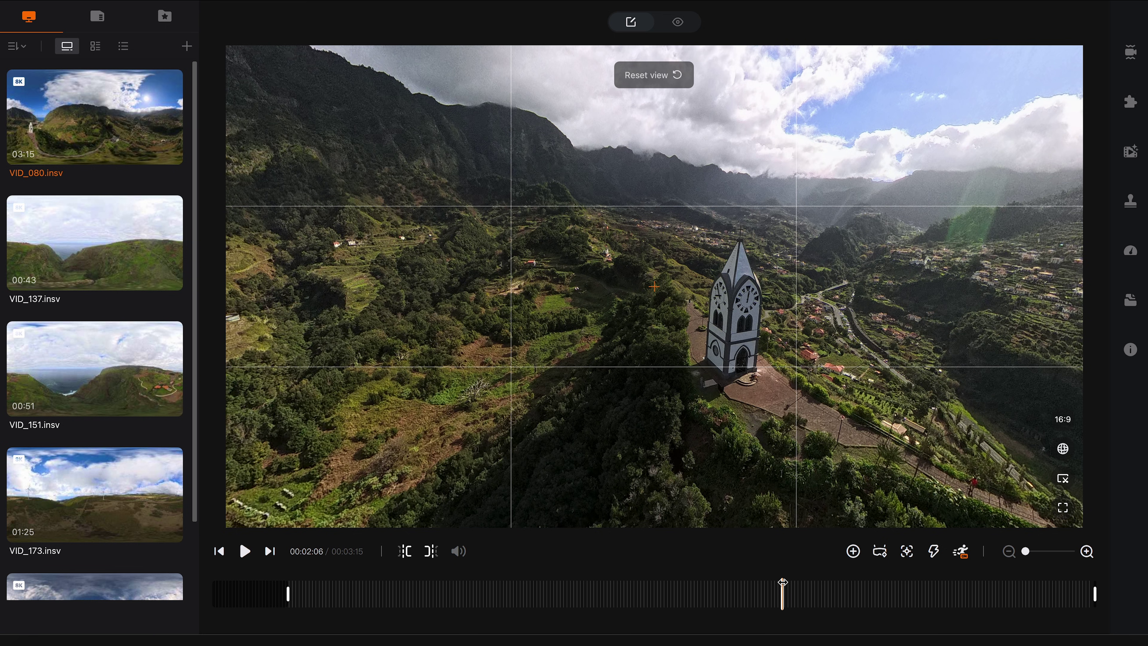
pyautogui.moveTo(815, 344); pyautogui.dragTo(743, 346)
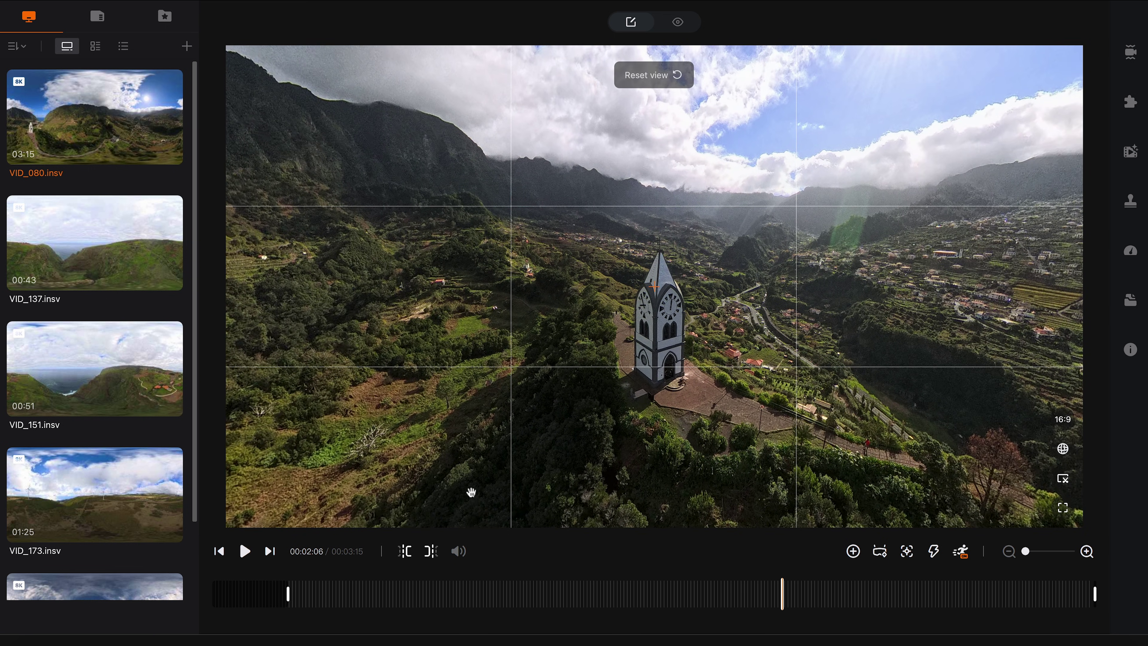
pyautogui.click(432, 556)
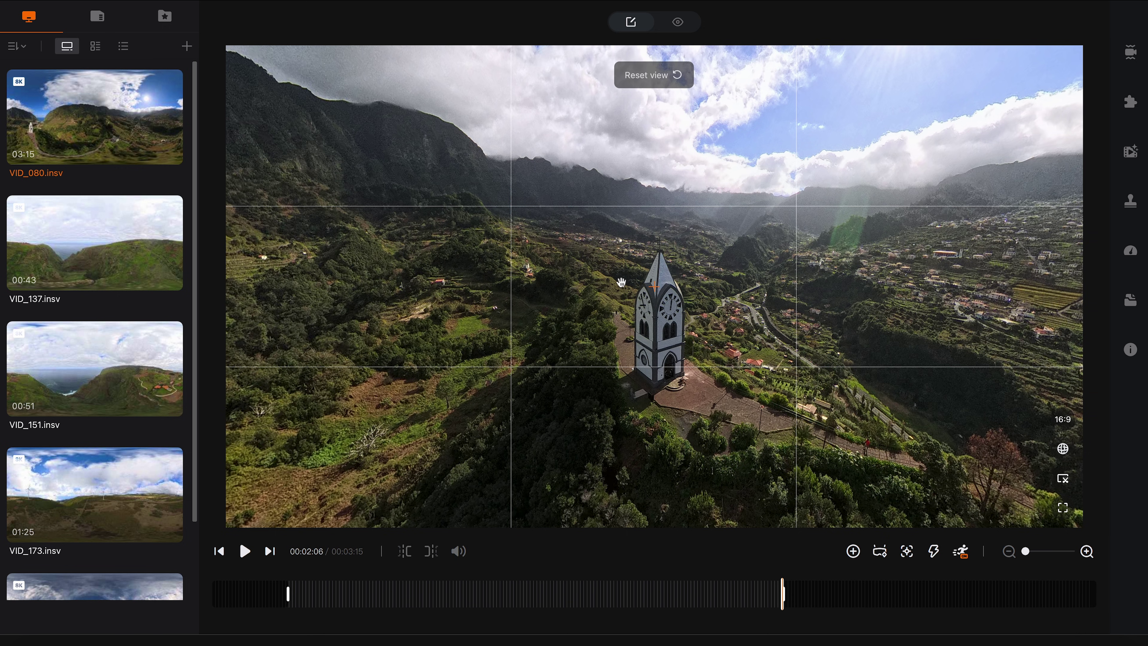
# From the trim start, mark the clock tower as the tracking target and track it through to the trim end.
pyautogui.click(219, 551)
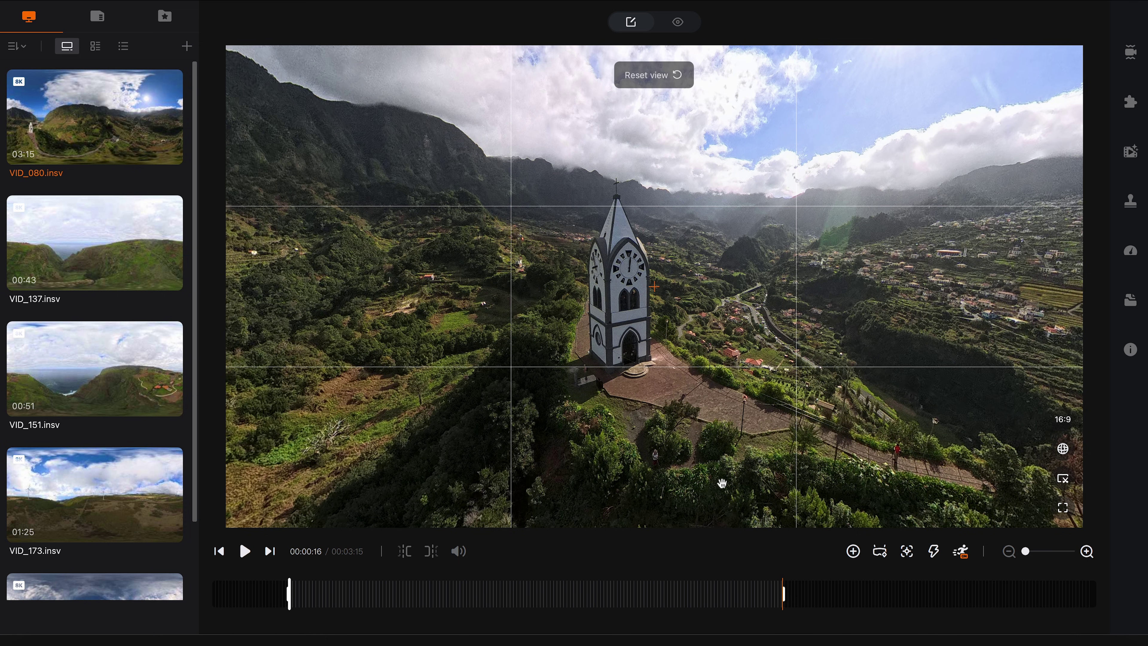
pyautogui.click(907, 553)
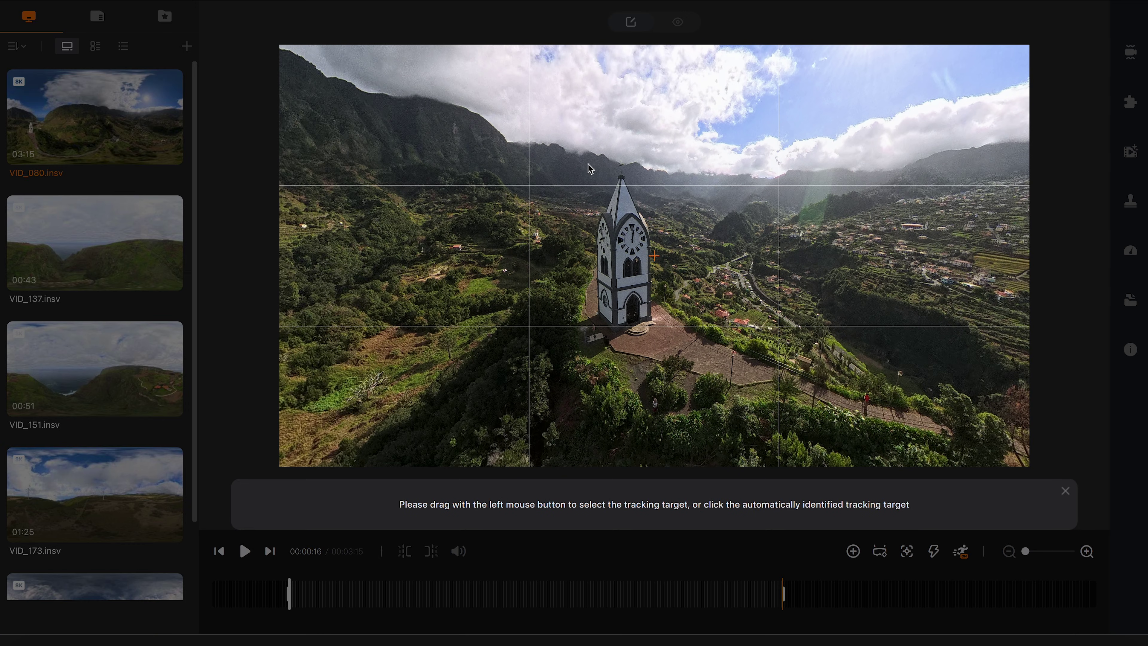
pyautogui.moveTo(588, 159); pyautogui.dragTo(659, 322)
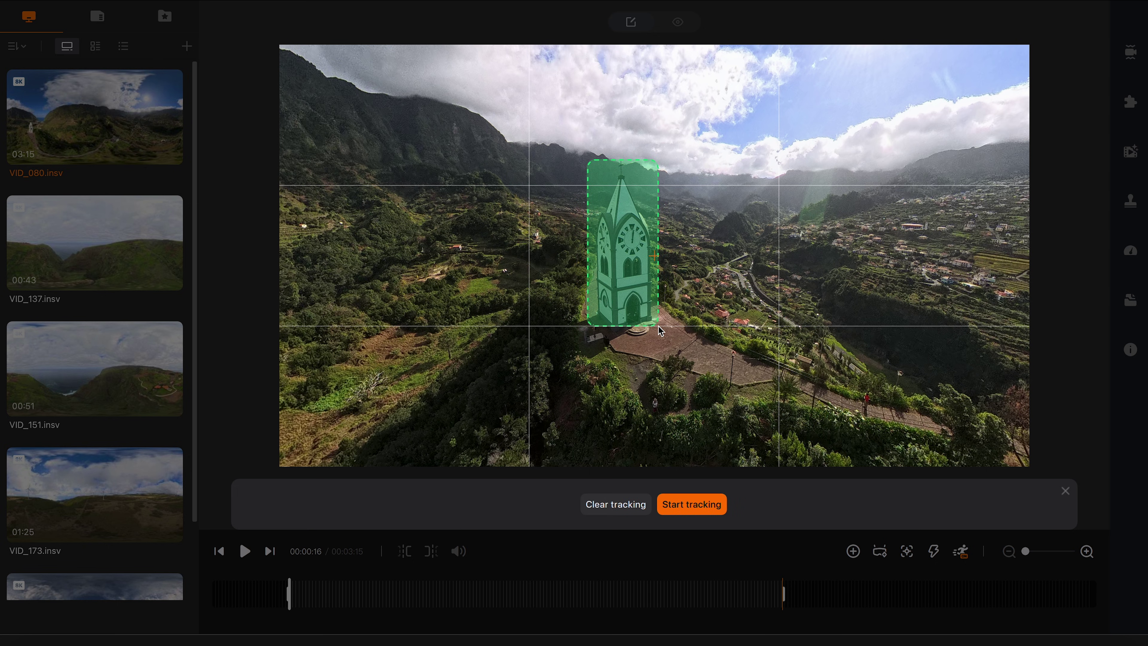
pyautogui.click(697, 510)
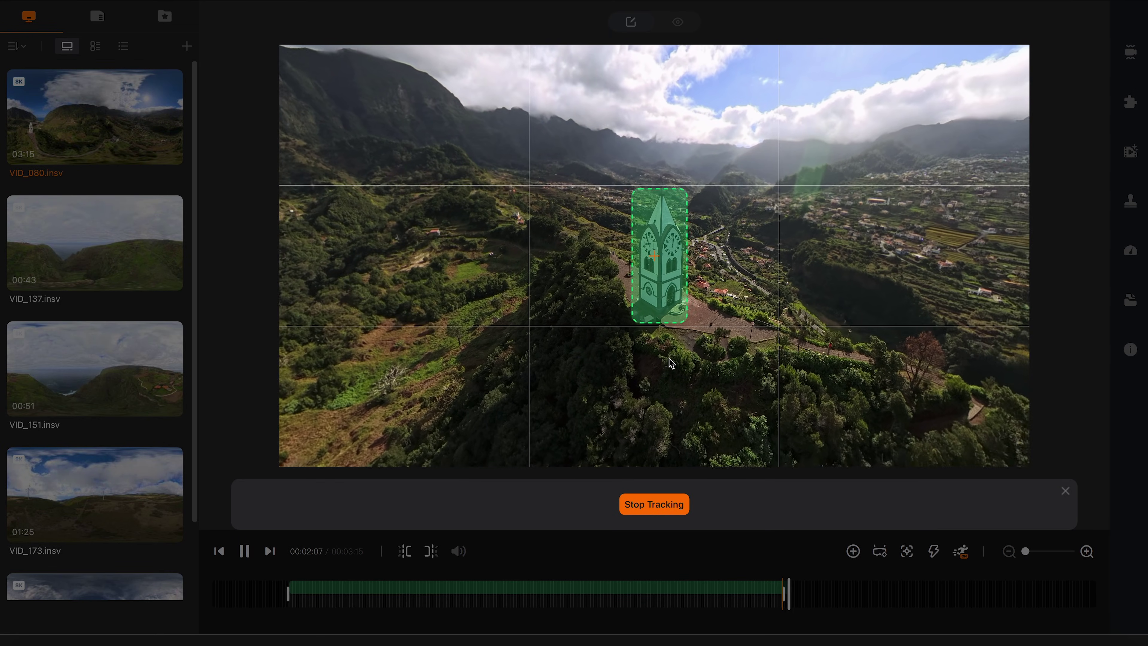
pyautogui.click(654, 504)
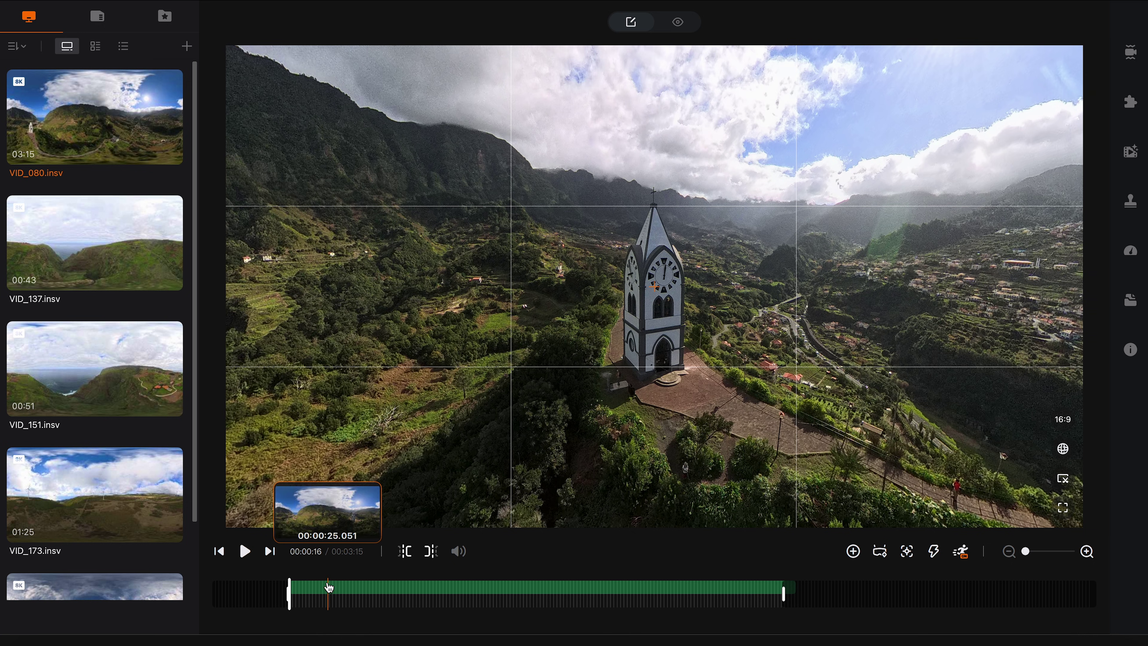
# Scrub through the tracked section, then set the tracking segment's field of view to 120° and its distortion to 0.00.
pyautogui.click(360, 589)
pyautogui.moveTo(360, 590); pyautogui.dragTo(457, 602)
pyautogui.moveTo(308, 599); pyautogui.dragTo(273, 596)
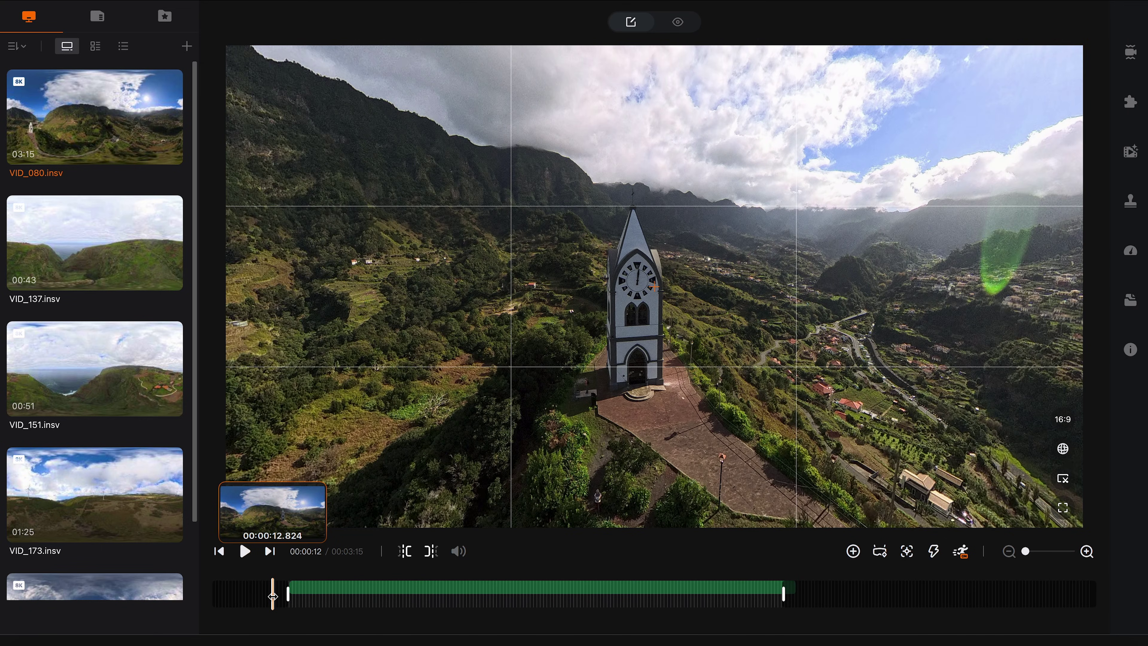
pyautogui.click(363, 595)
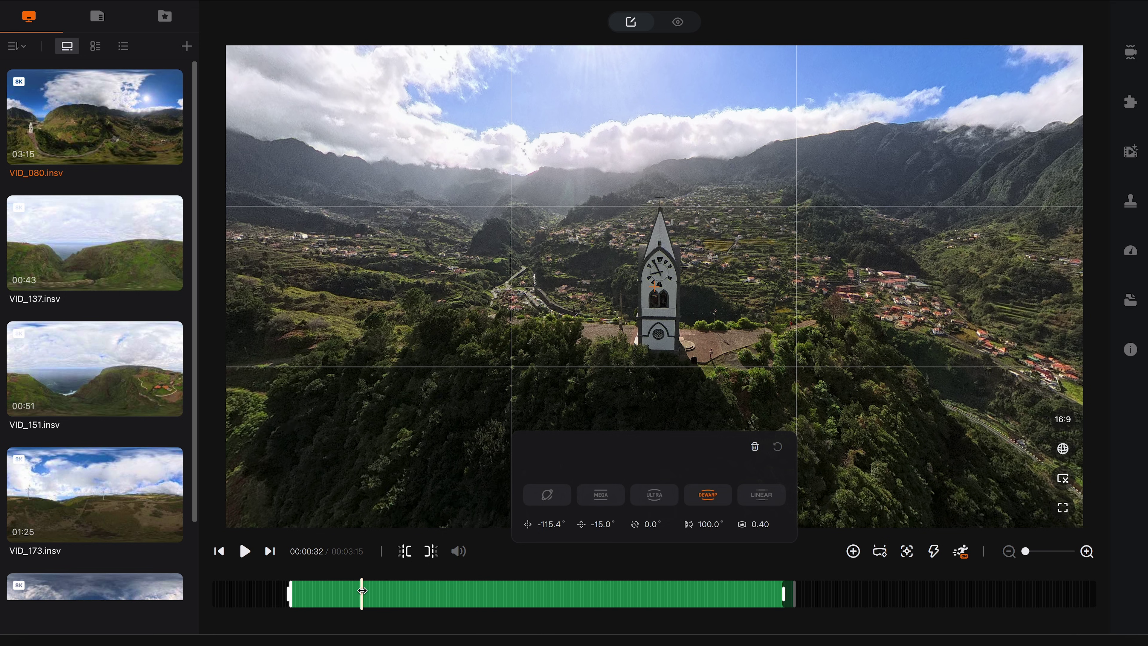
pyautogui.click(710, 530)
pyautogui.press('BackSpace')
pyautogui.press('BackSpace')
pyautogui.press('BackSpace')
pyautogui.write('20')
pyautogui.press('Return')
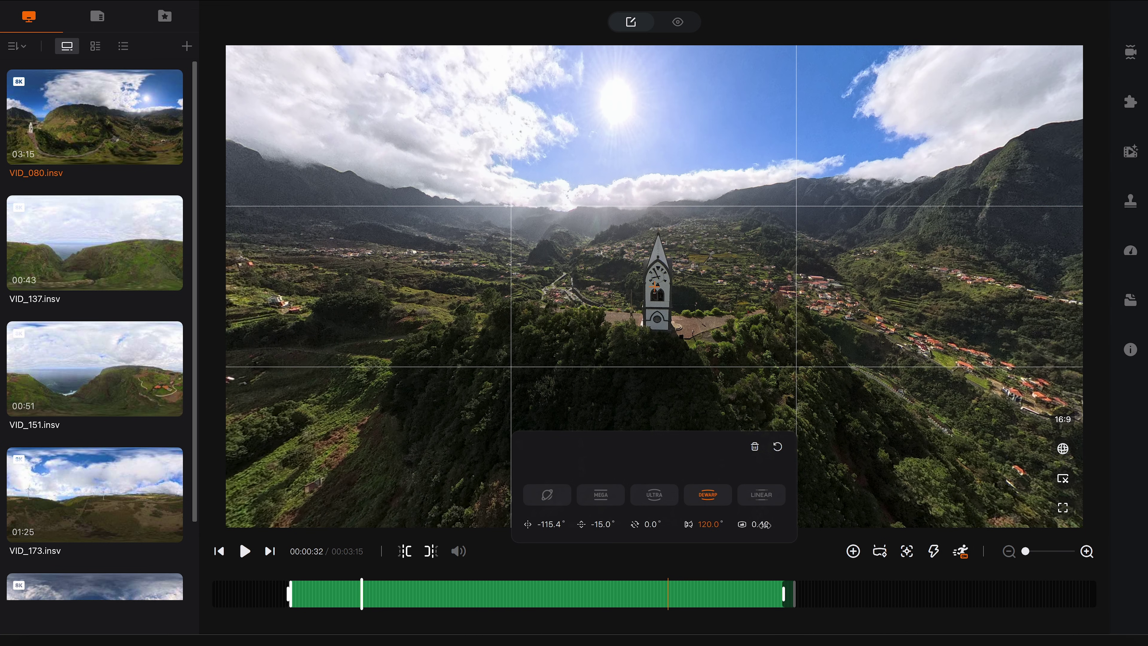
pyautogui.moveTo(765, 525); pyautogui.dragTo(698, 534)
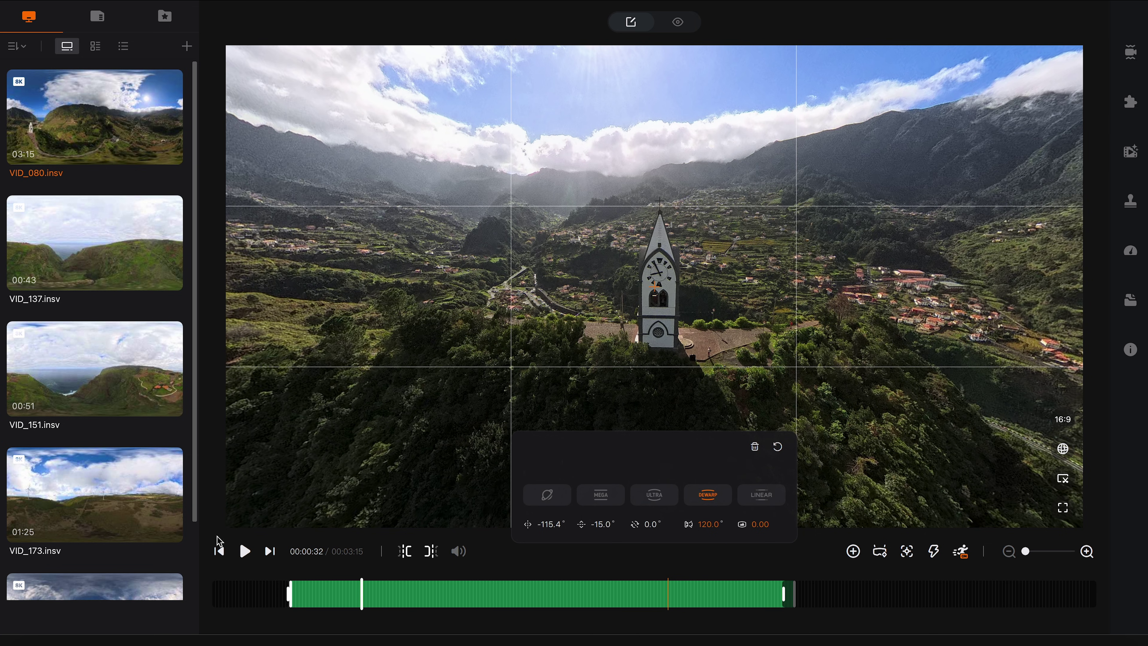
# Add a speed-change segment starting at 00:00:17, just after the trim start, and set its speed to 16x.
pyautogui.click(223, 559)
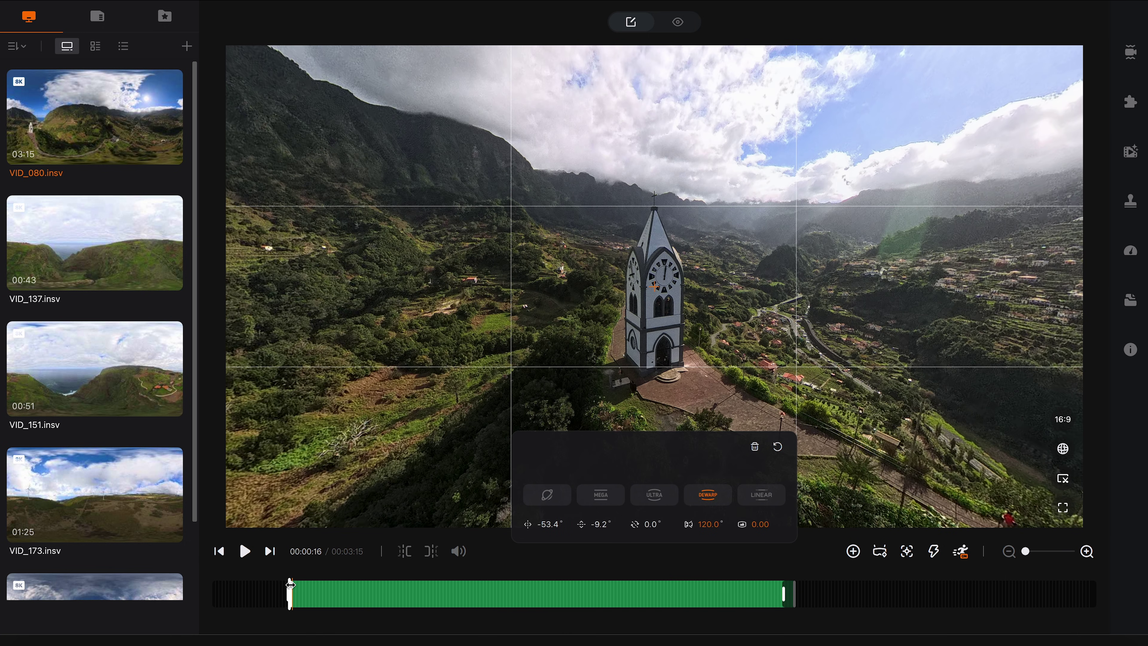
pyautogui.click(296, 577)
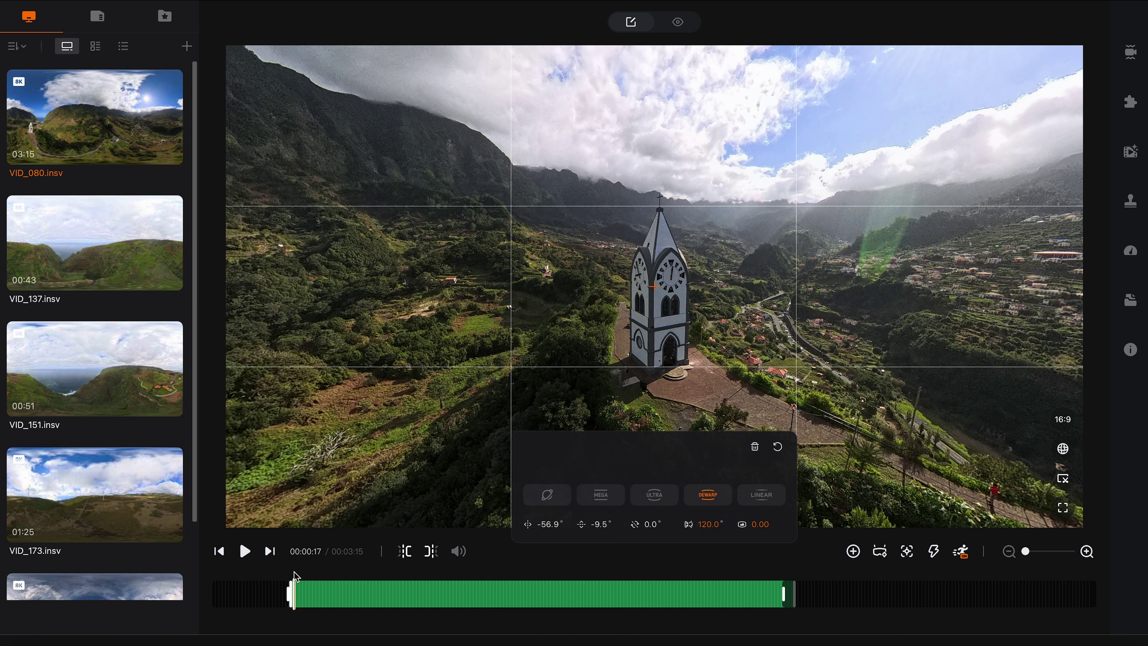
pyautogui.click(934, 552)
pyautogui.click(356, 602)
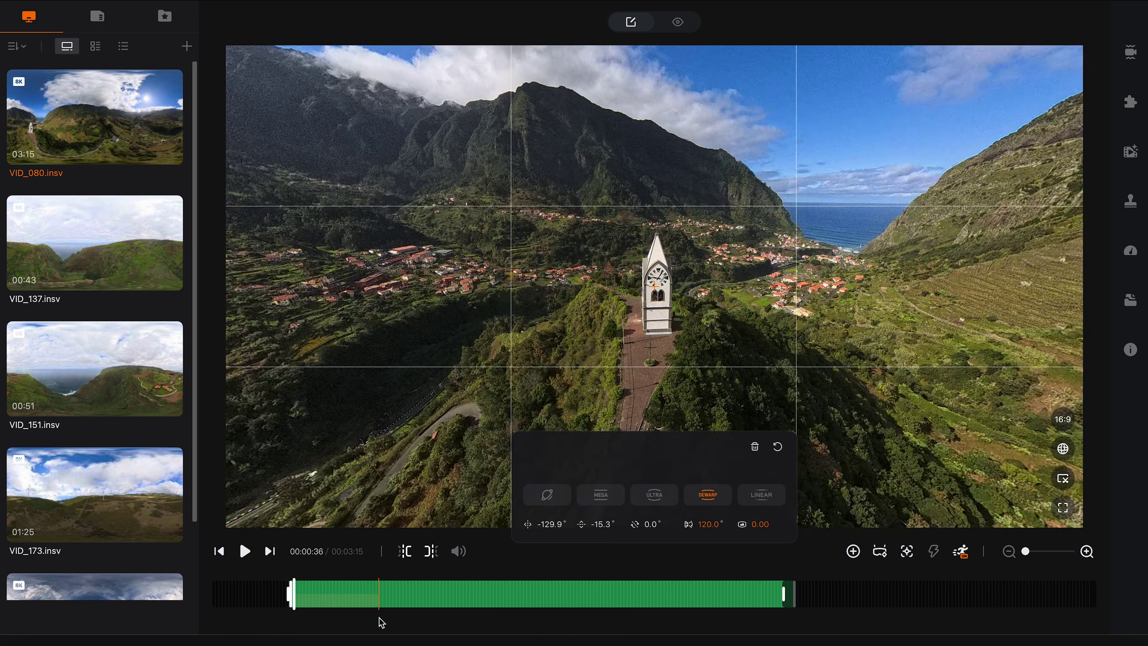
pyautogui.moveTo(357, 612); pyautogui.dragTo(518, 607)
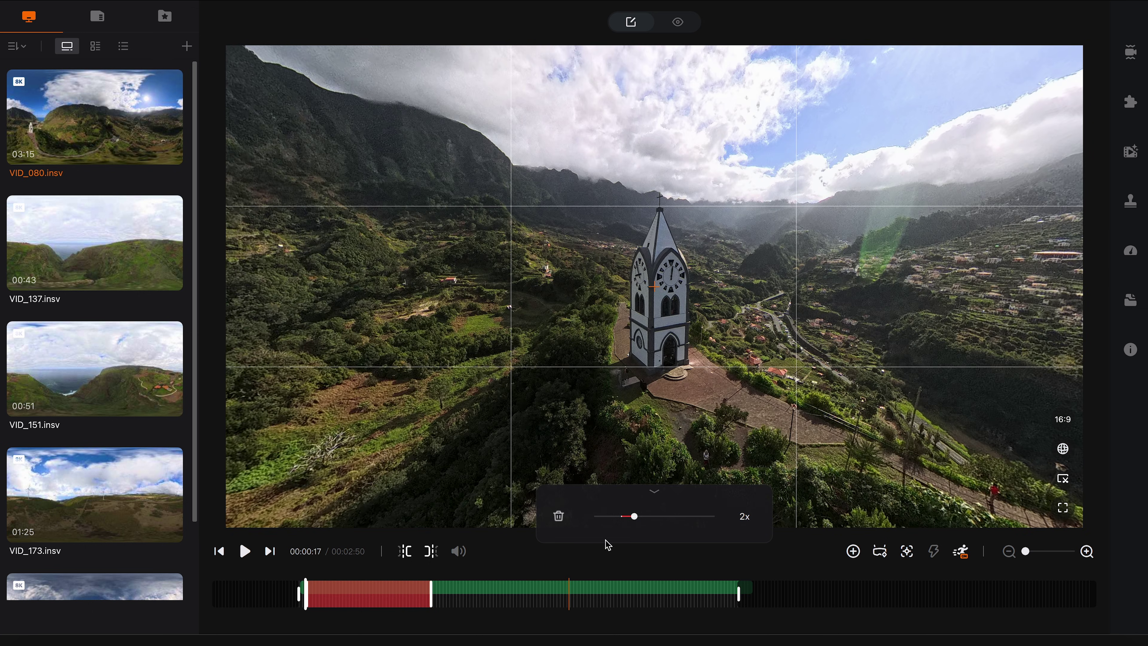
pyautogui.moveTo(633, 518); pyautogui.dragTo(687, 520)
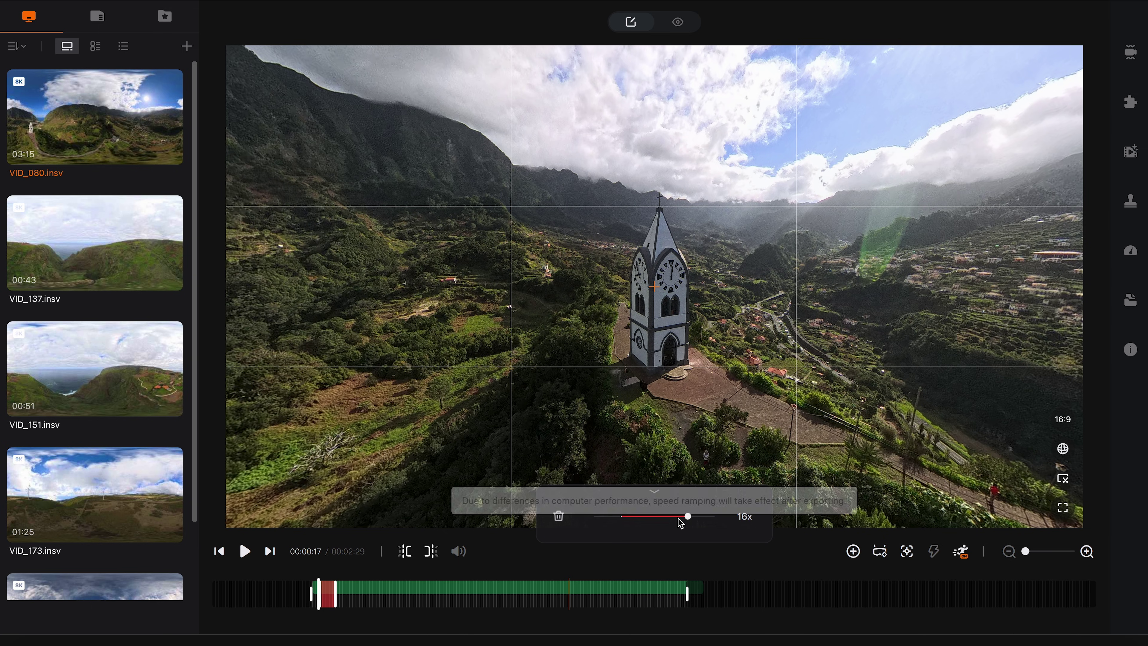
# Add a second speed-change segment from 00:00:22 to about 00:01:16, just before the trim end, and set it to 16x.
pyautogui.click(345, 602)
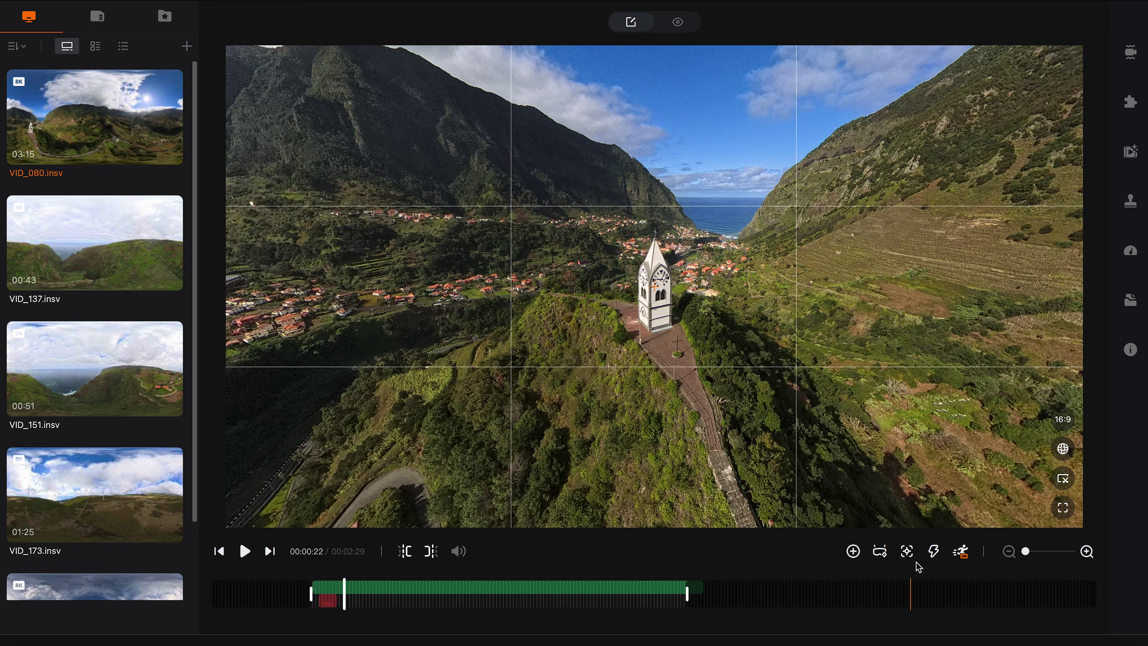
pyautogui.click(932, 553)
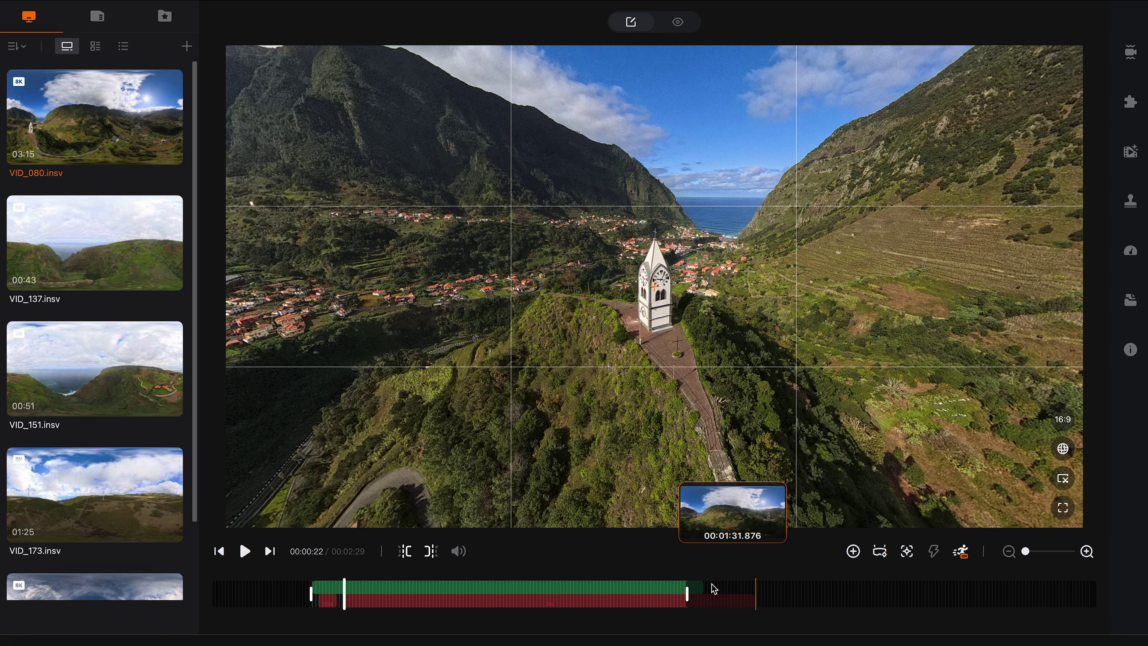
pyautogui.click(563, 608)
pyautogui.moveTo(564, 614); pyautogui.dragTo(686, 611)
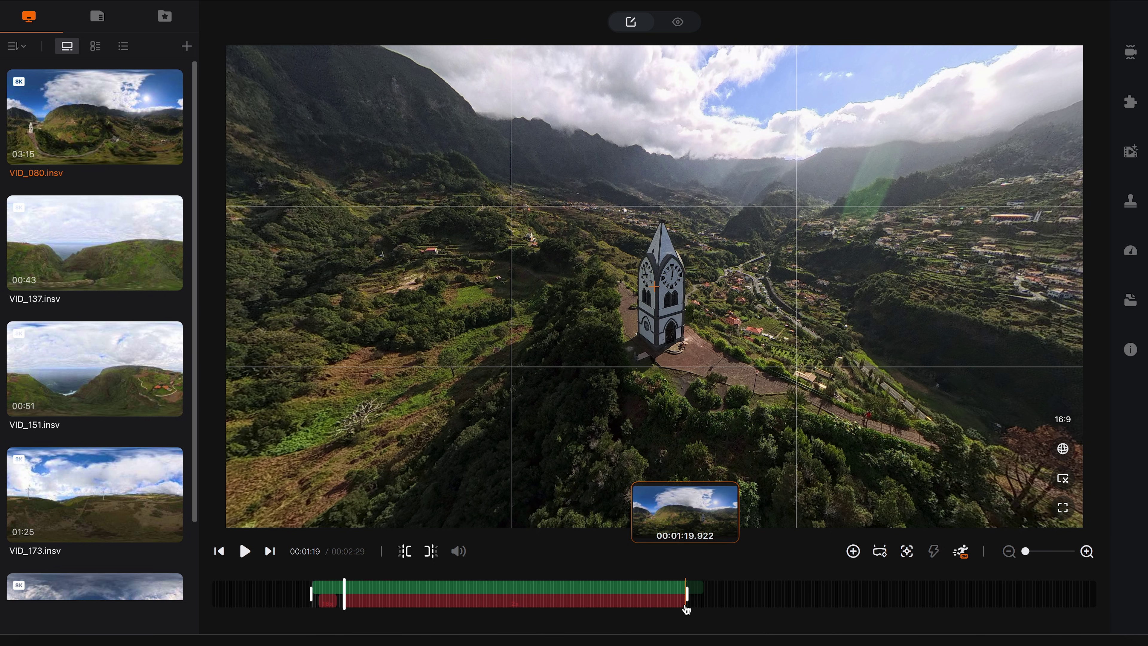
pyautogui.moveTo(687, 611); pyautogui.dragTo(665, 609)
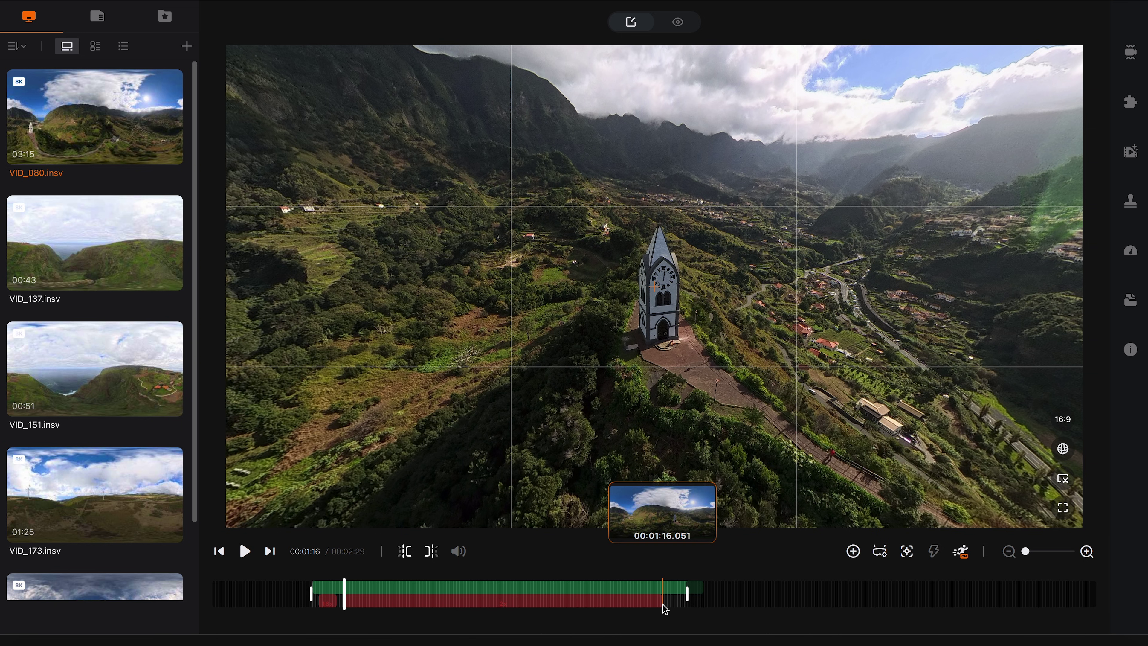
pyautogui.click(666, 609)
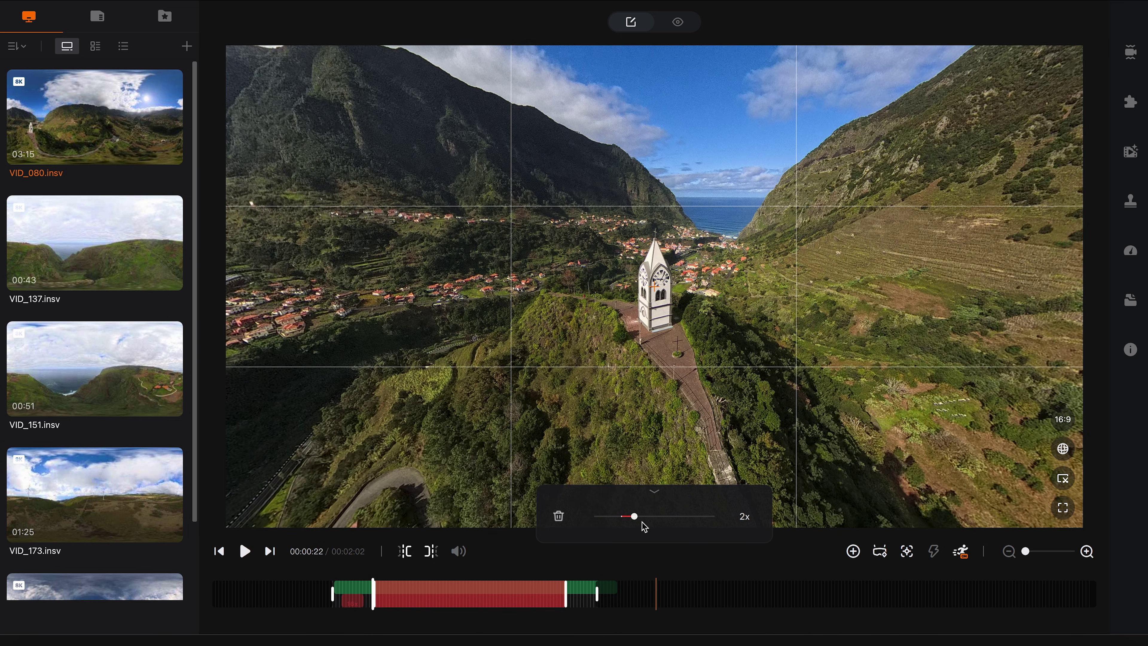
pyautogui.moveTo(635, 516); pyautogui.dragTo(678, 524)
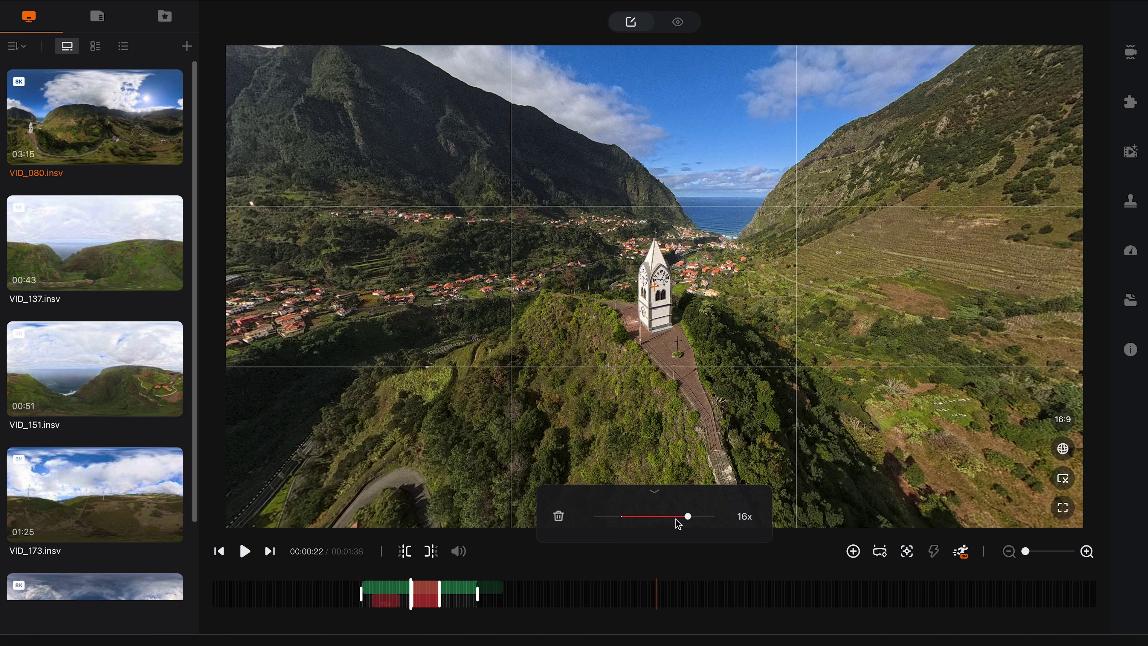
# Set the Motion ND spread and intensity both to 15 and play the clip from its trim start.
pyautogui.click(1132, 153)
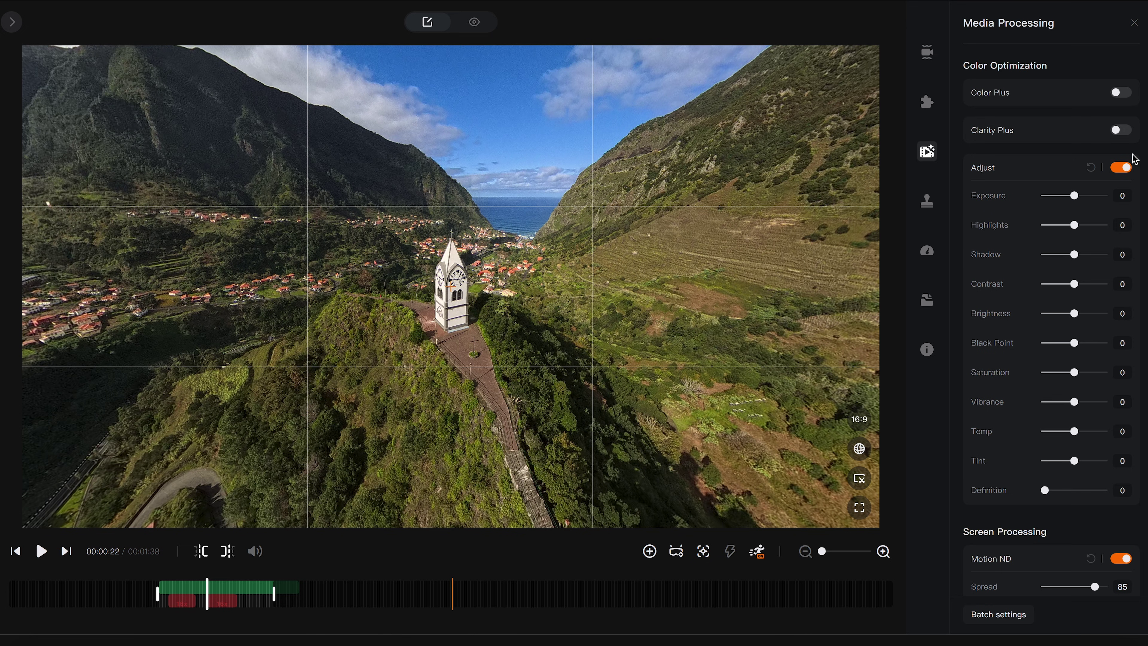
pyautogui.scroll(-2, 1020, 520)
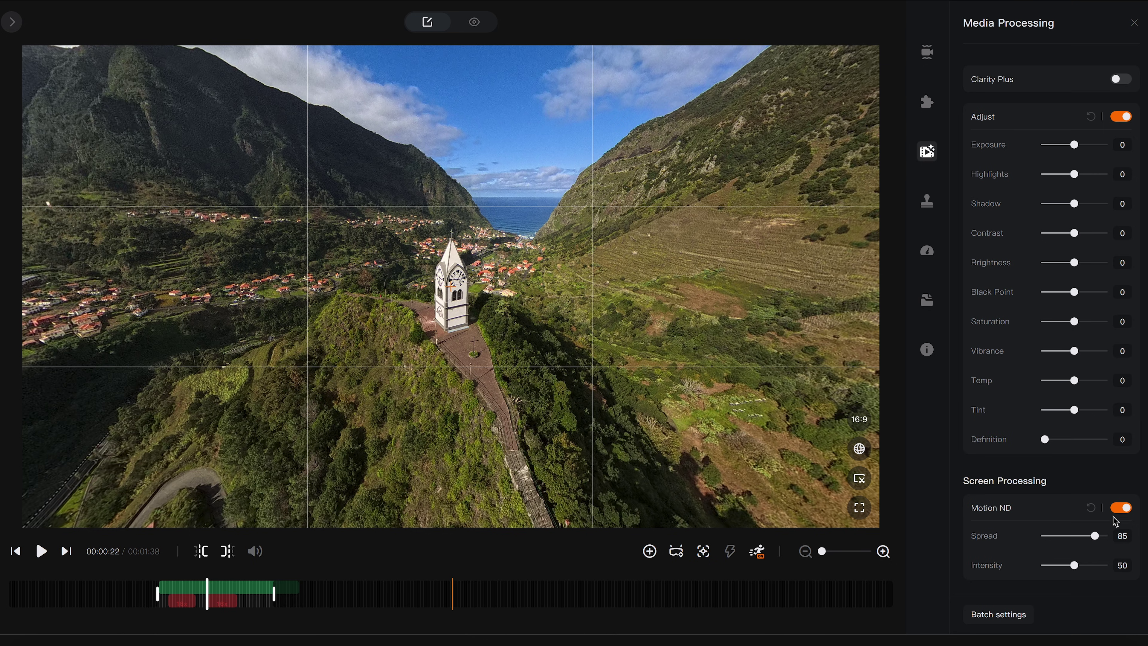
pyautogui.doubleClick(1122, 535)
pyautogui.write('15')
pyautogui.doubleClick(1123, 564)
pyautogui.write('15')
pyautogui.press('Return')
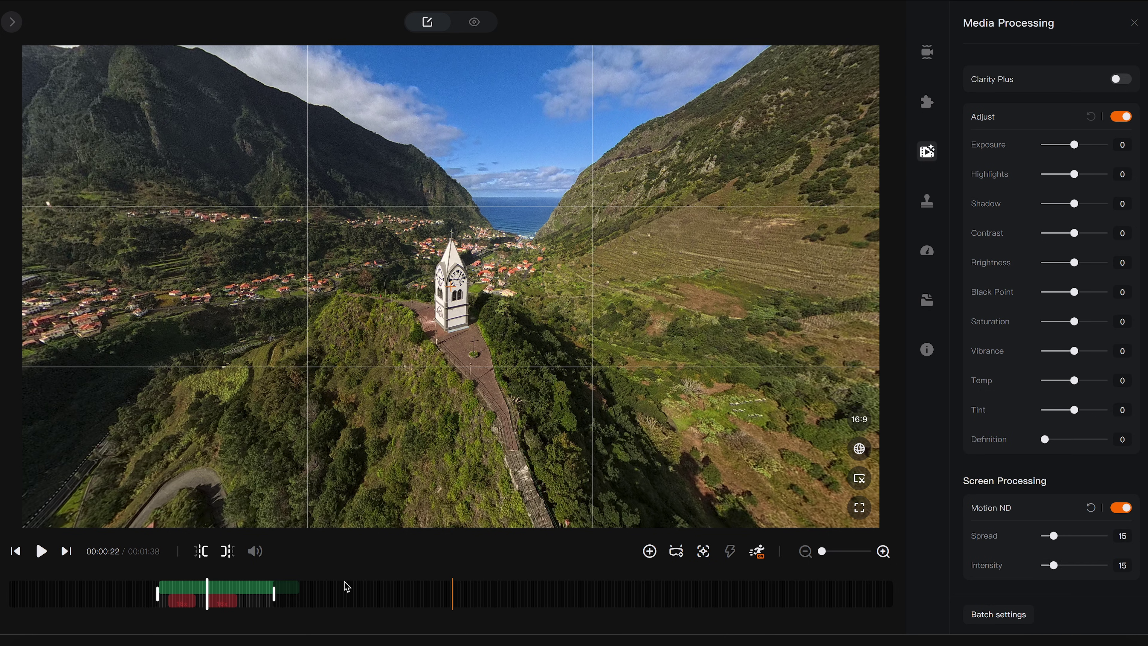
pyautogui.click(16, 552)
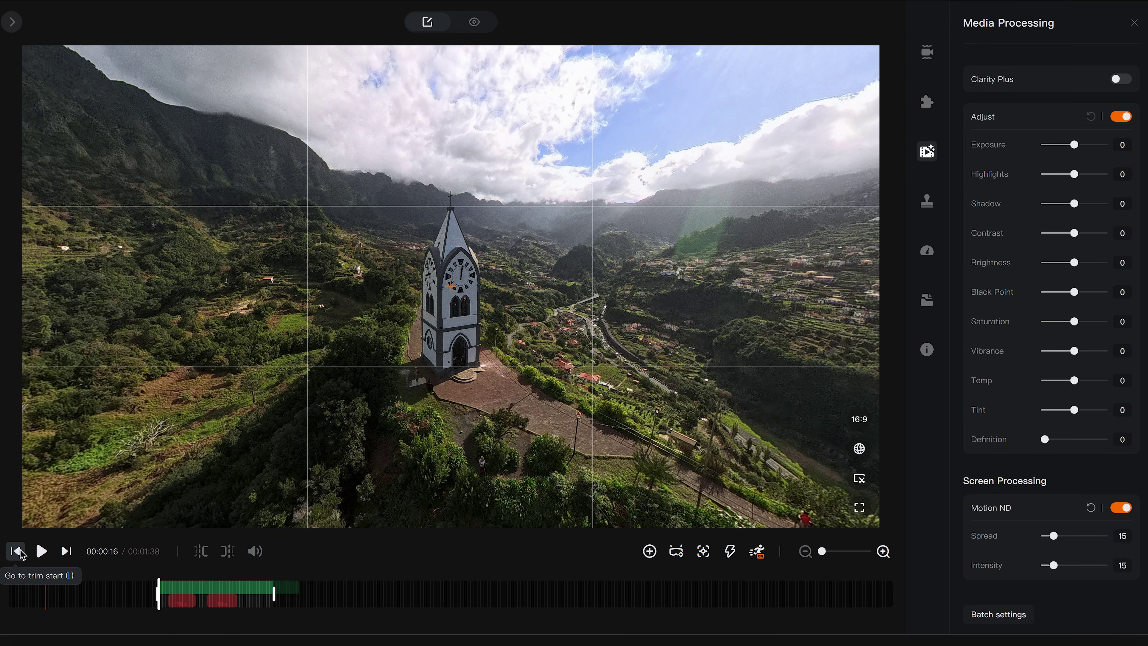
pyautogui.click(42, 551)
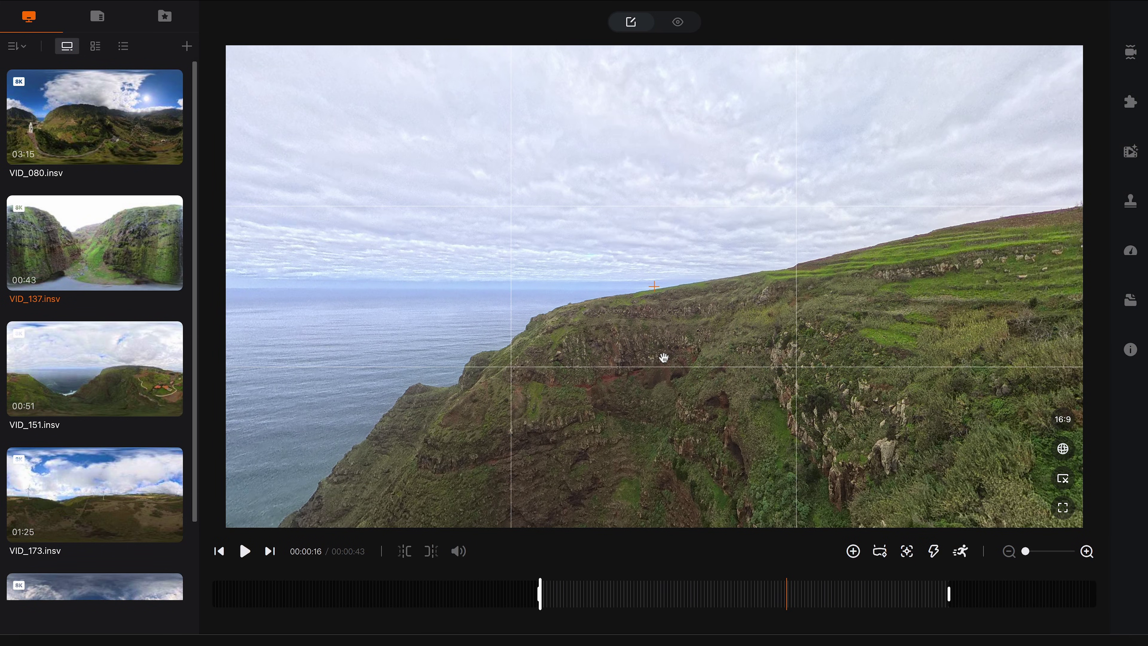
# Add a keyframe at 00:00:16, the trim start of VID_137.insv, with distortion 0.00 and a 120° field of view.
pyautogui.click(853, 552)
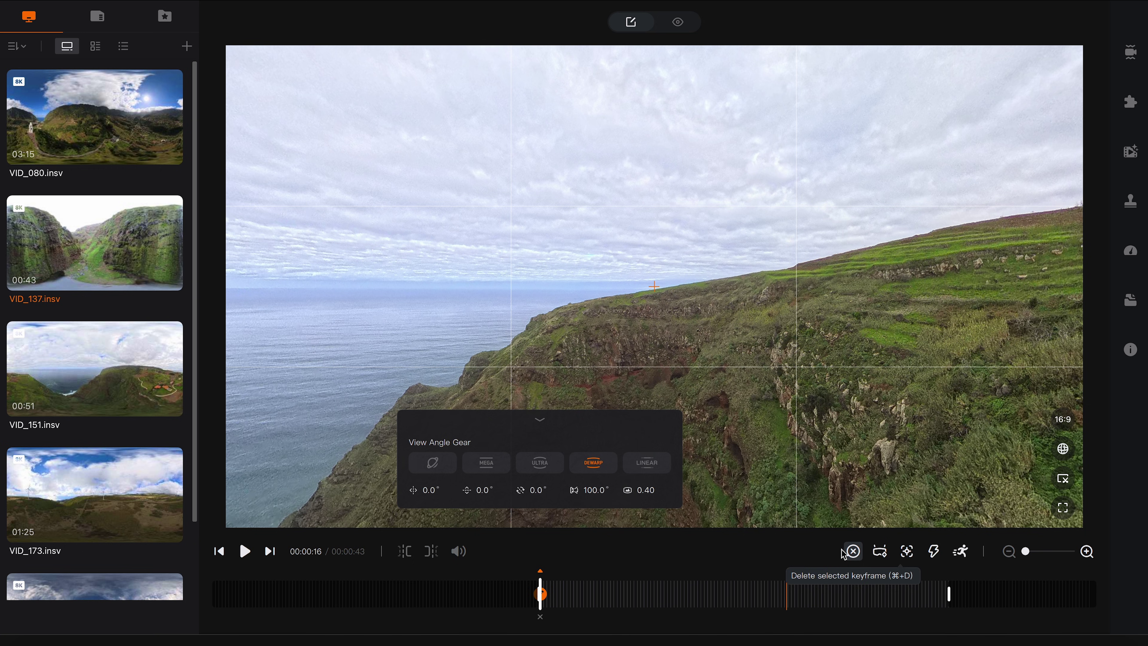
pyautogui.click(648, 488)
pyautogui.moveTo(647, 489); pyautogui.dragTo(593, 495)
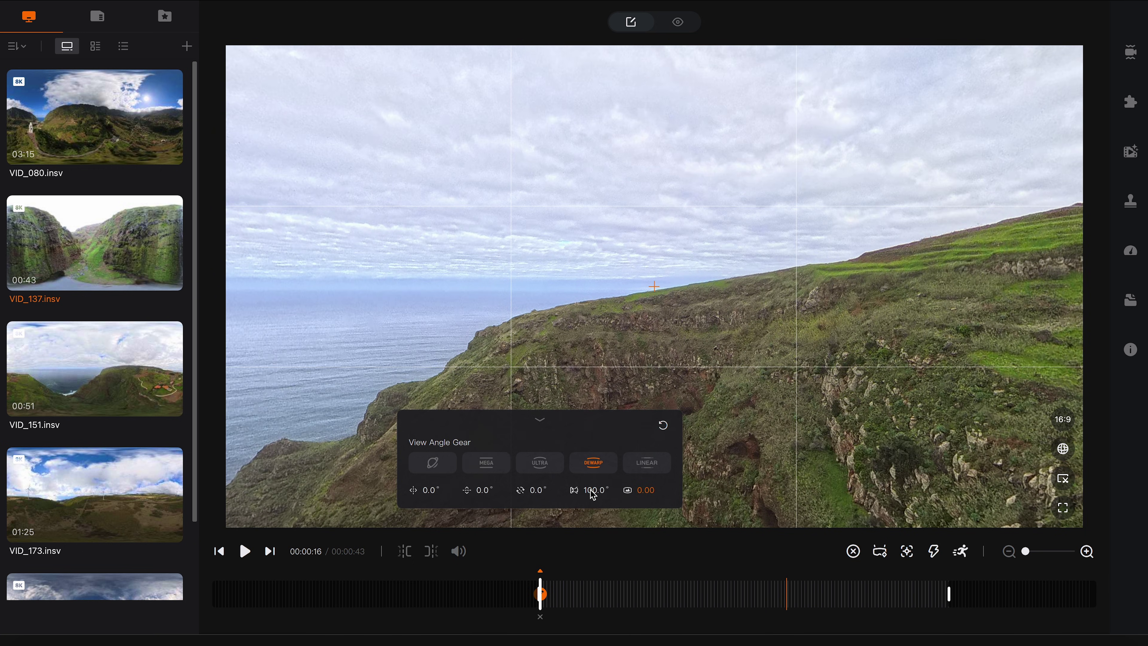
pyautogui.click(593, 494)
pyautogui.press('BackSpace')
pyautogui.press('BackSpace')
pyautogui.press('BackSpace')
pyautogui.press('BackSpace')
pyautogui.write('20')
pyautogui.press('Return')
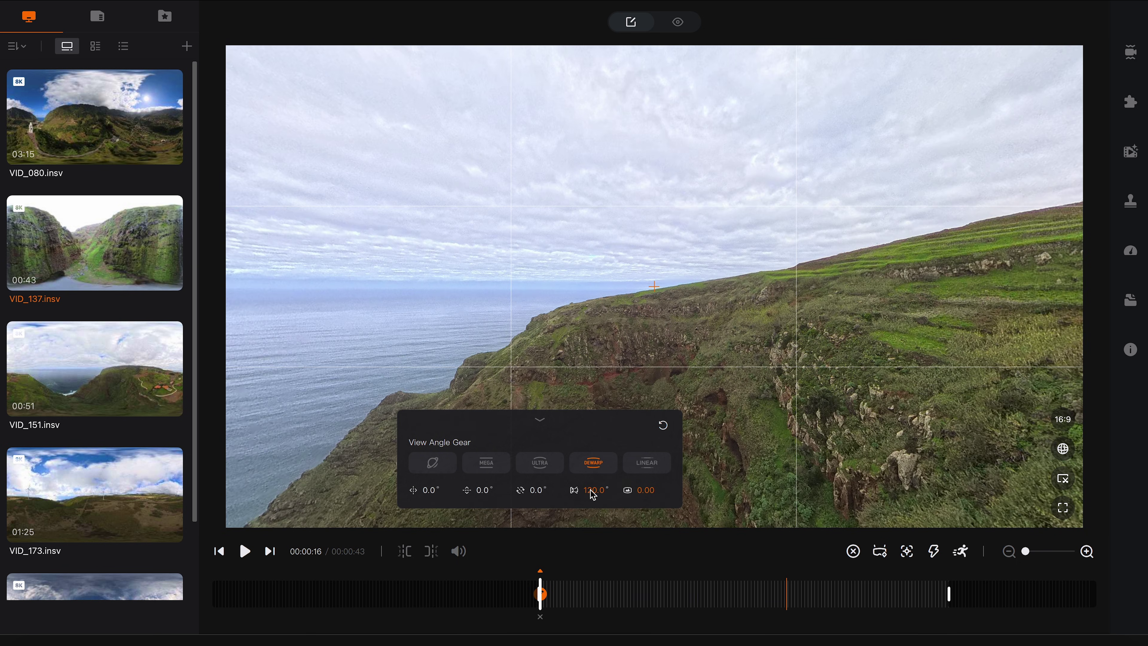
# Add a keyframe at 00:00:19 in VID_137.insv and tilt its view down to -76.0°.
pyautogui.moveTo(572, 591); pyautogui.dragTo(620, 586)
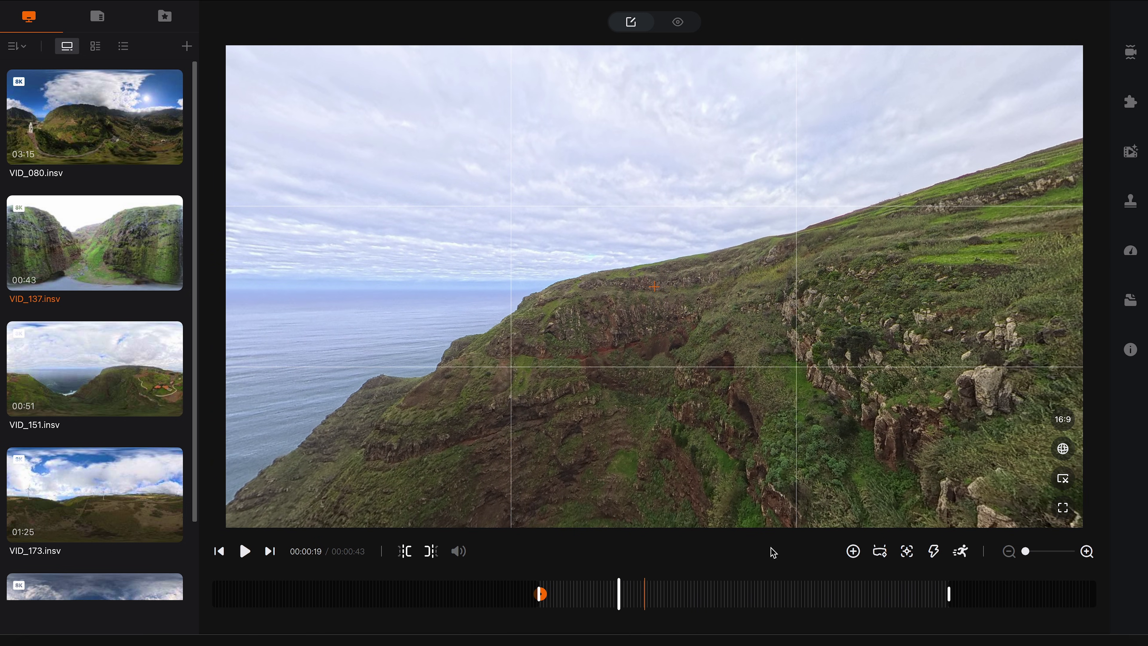
pyautogui.click(854, 552)
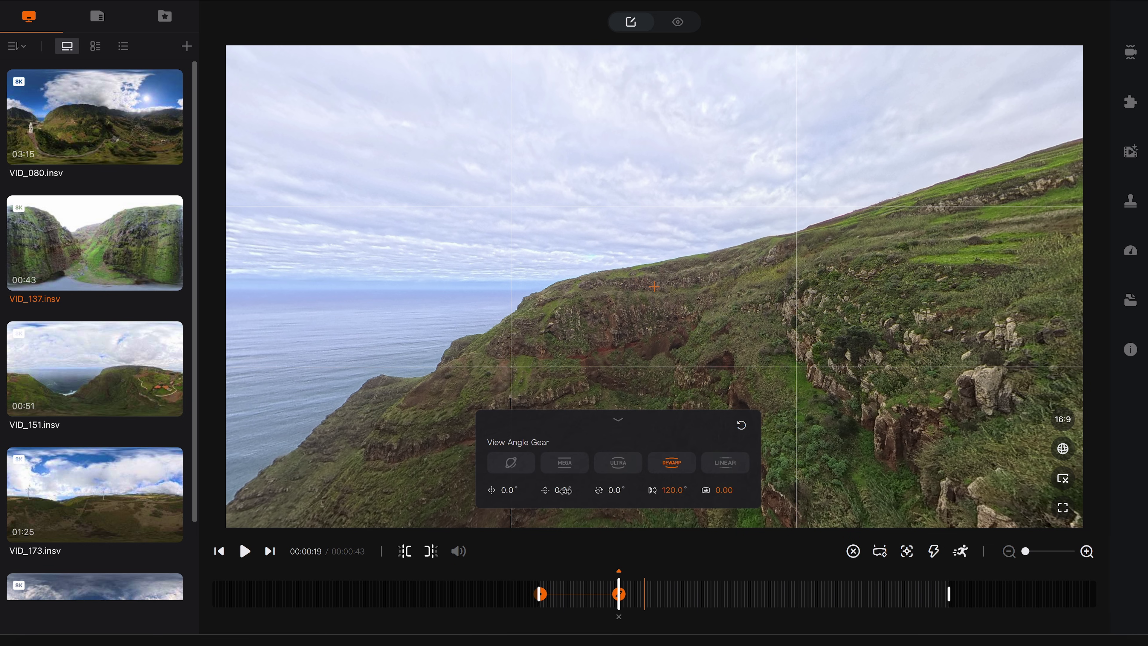
pyautogui.moveTo(565, 491); pyautogui.dragTo(572, 492)
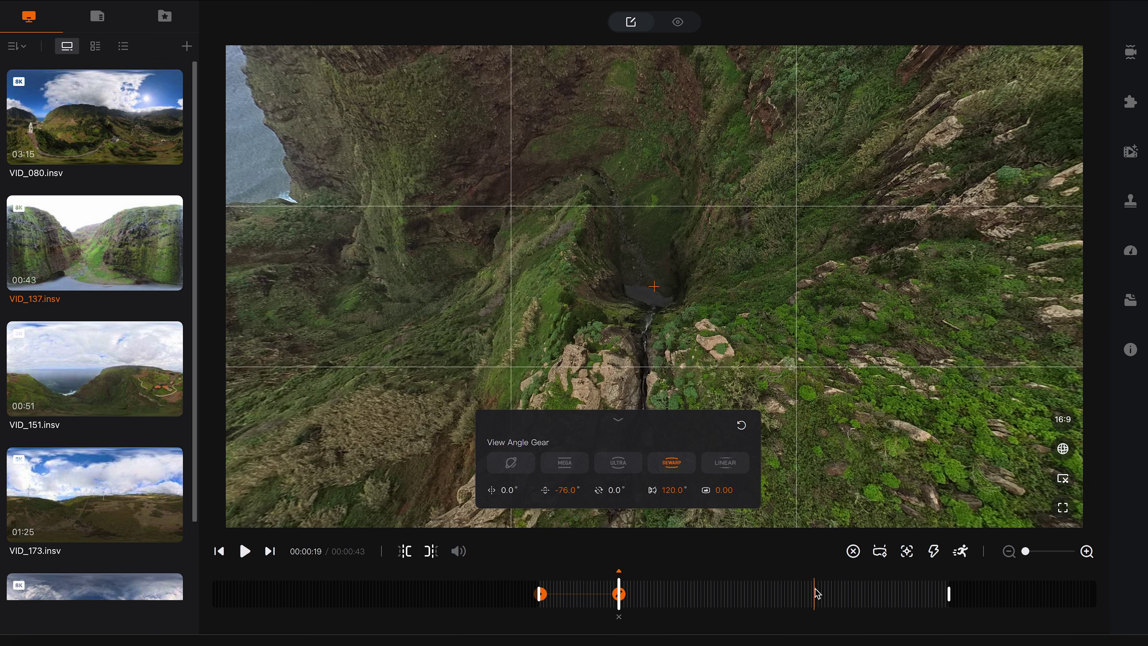
# Add a keyframe at 00:00:34 above the waterfall with the pan set to -179.0° and the tilt to -90.0°.
pyautogui.moveTo(817, 593); pyautogui.dragTo(908, 603)
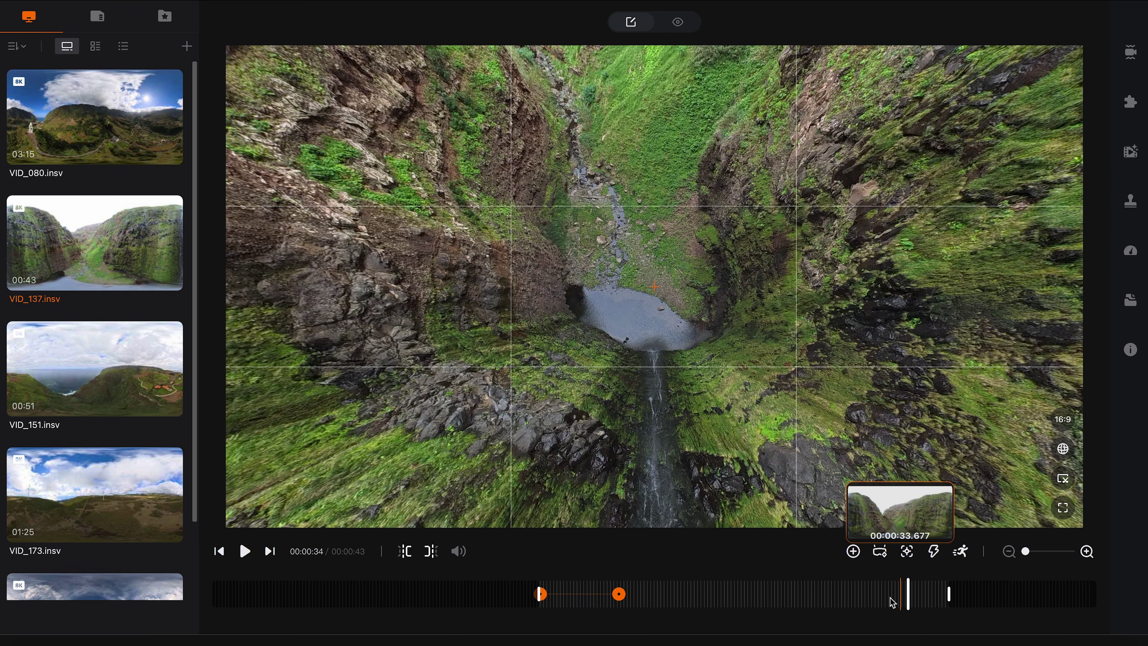
pyautogui.click(853, 552)
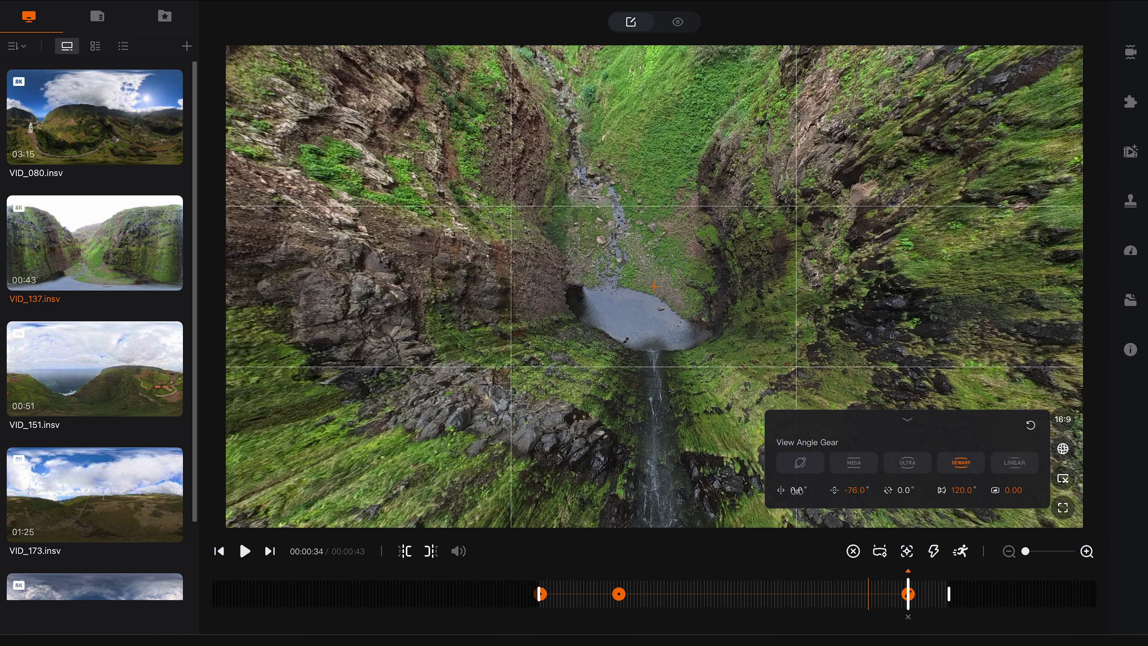
pyautogui.moveTo(797, 490); pyautogui.dragTo(677, 535)
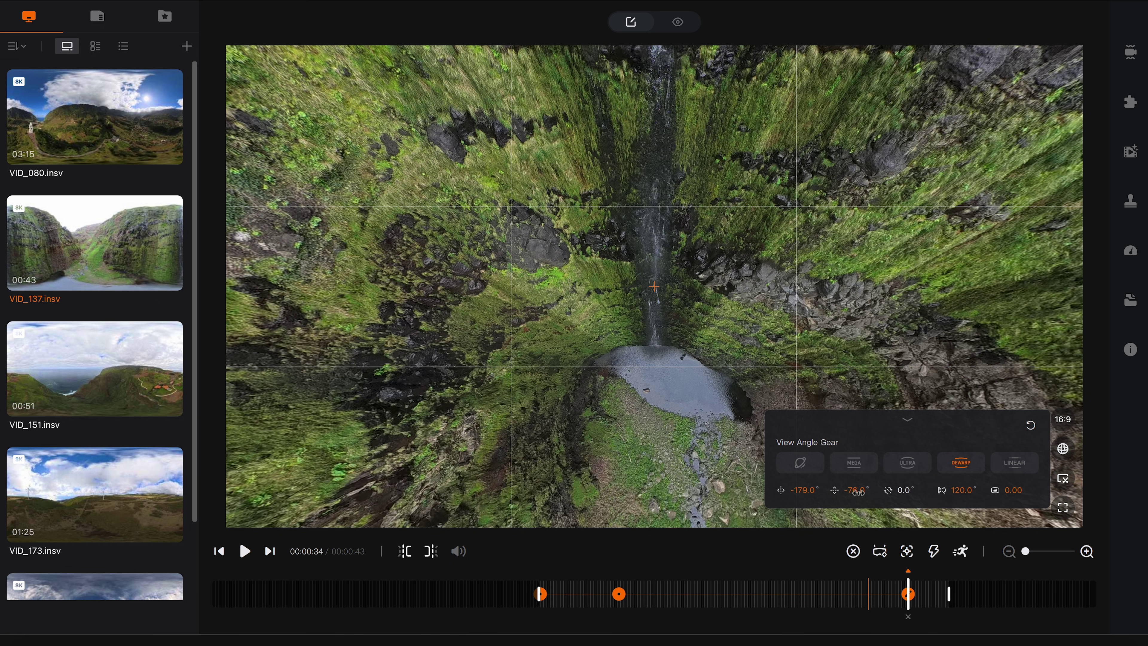
pyautogui.moveTo(857, 493); pyautogui.dragTo(850, 496)
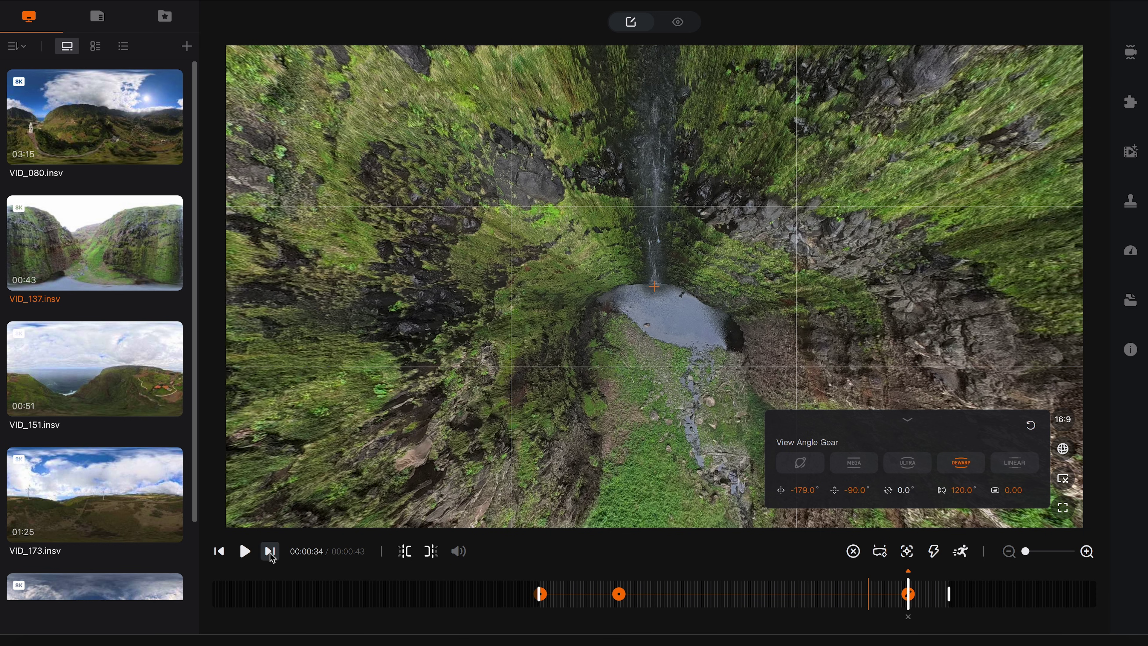
# Add a closing keyframe at the trim end, 00:00:36, and play the clip from its trim start.
pyautogui.click(270, 551)
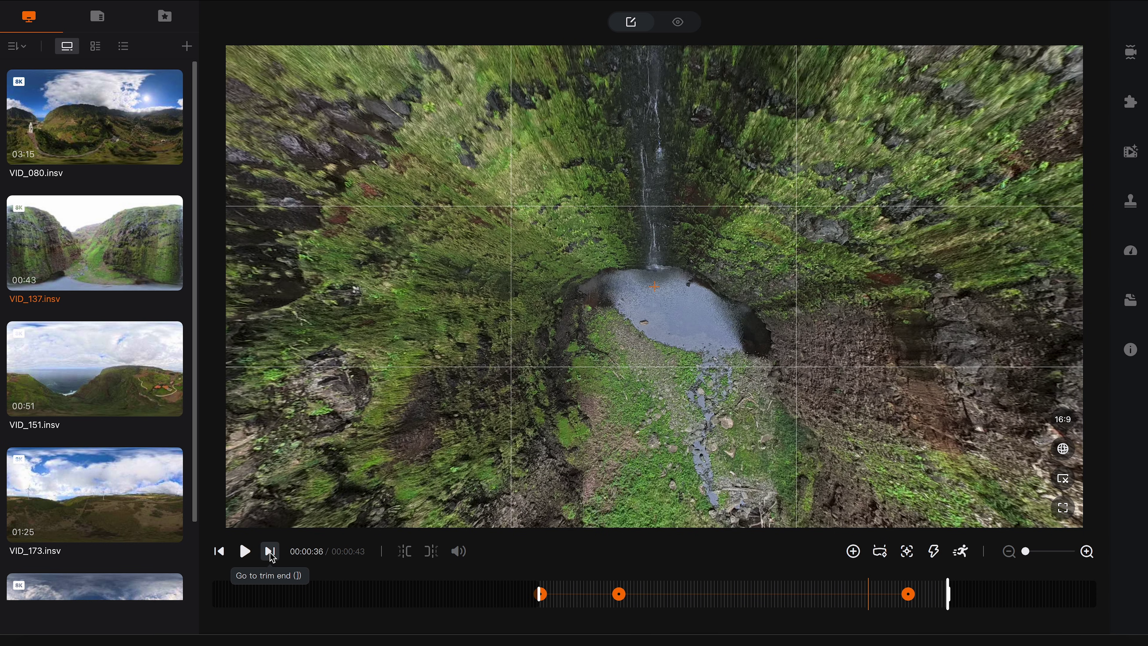
pyautogui.click(856, 555)
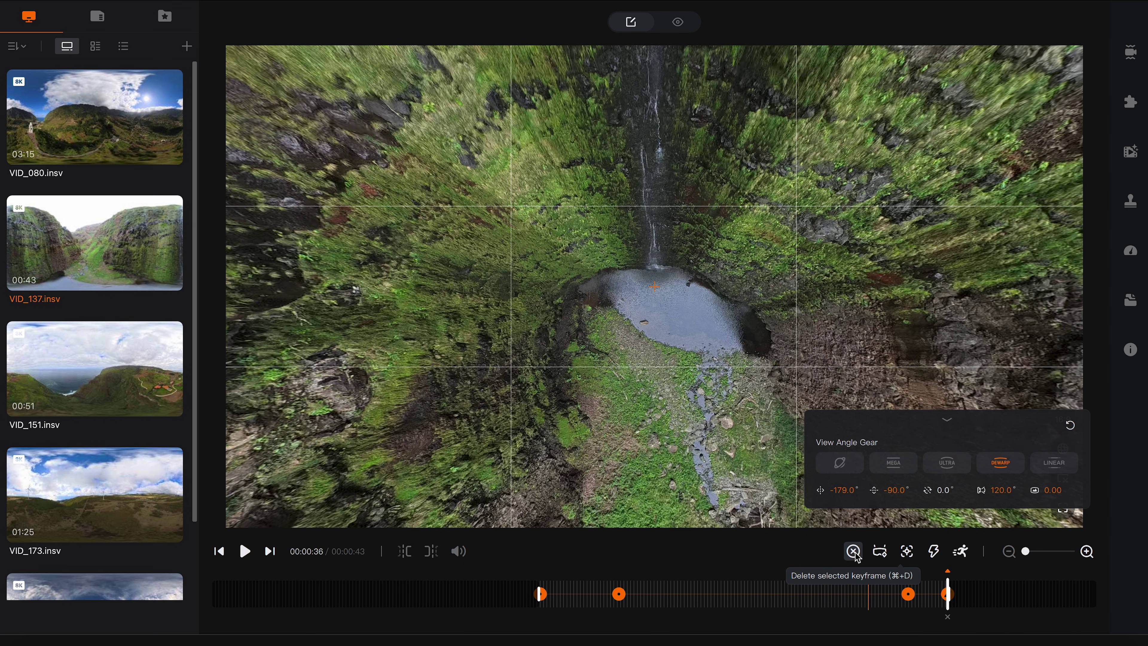
pyautogui.click(220, 552)
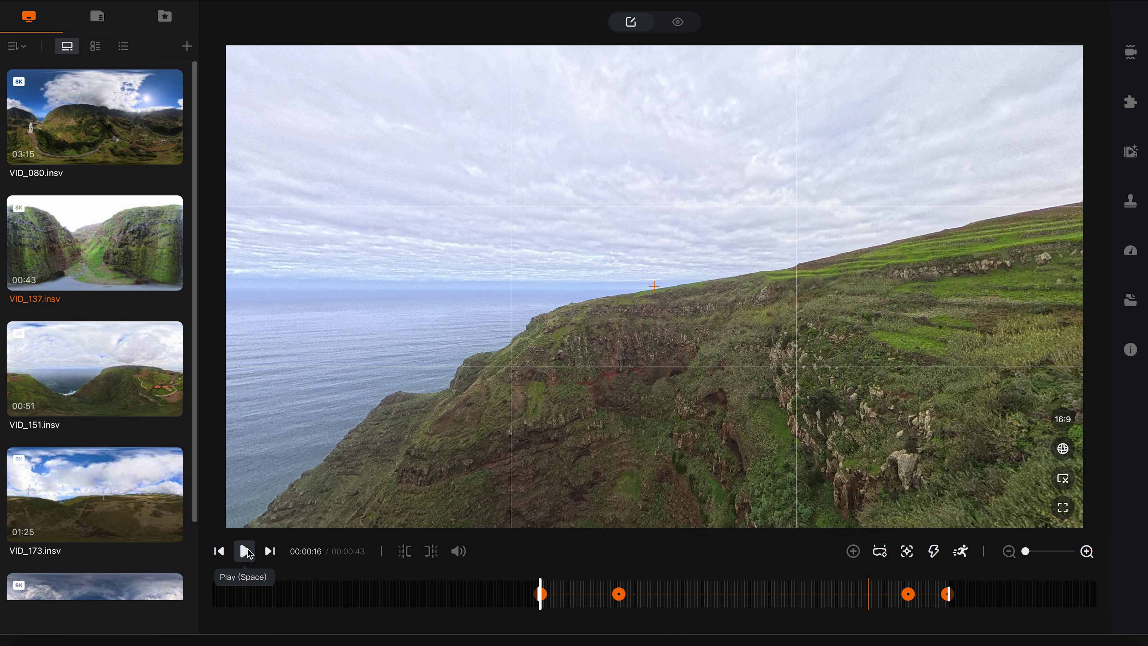
pyautogui.click(245, 552)
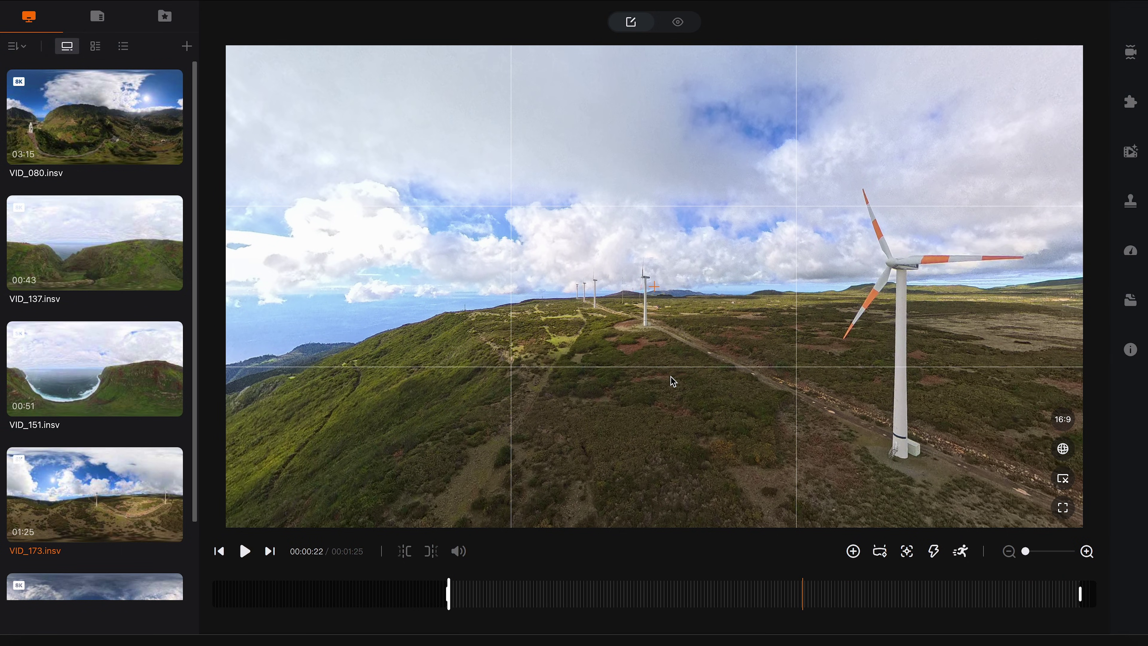
# Add a keyframe at the trim start of VID_173.insv, 00:00:22, with pan 25.0°, field of view 120° and distortion 0.00.
pyautogui.click(853, 551)
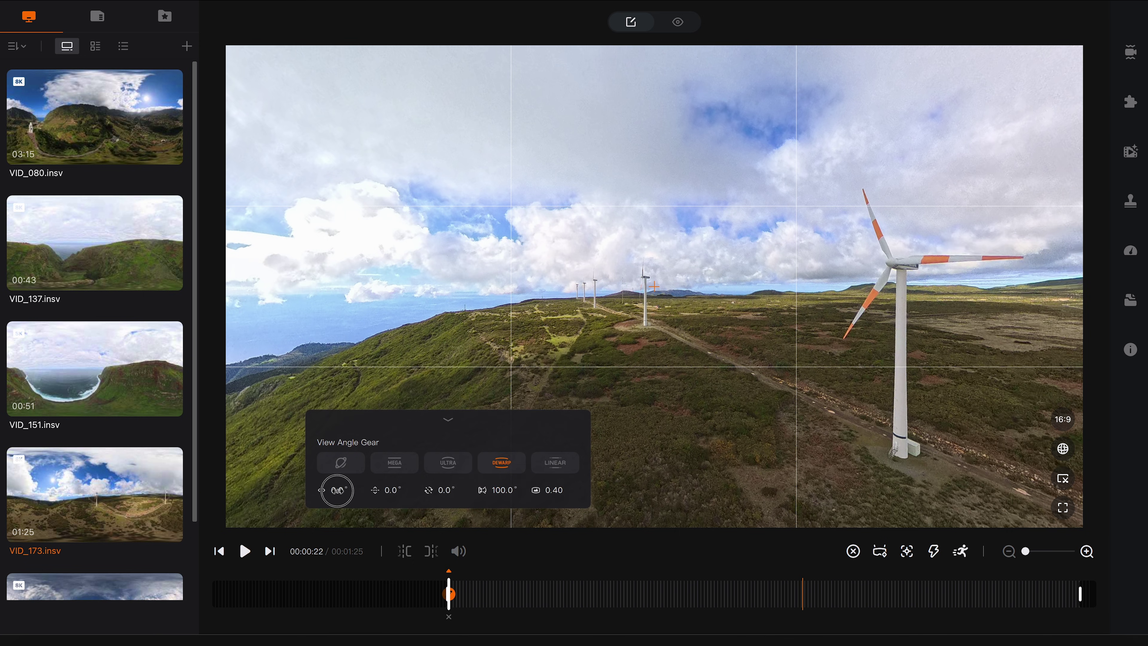
pyautogui.moveTo(337, 488); pyautogui.dragTo(354, 487)
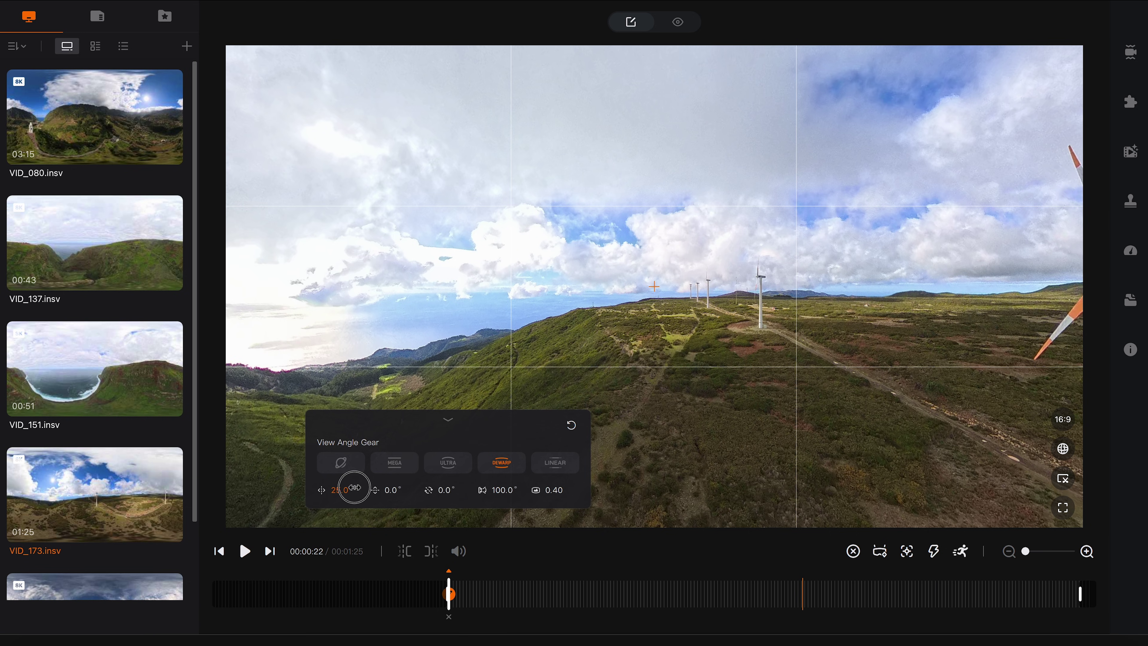
pyautogui.click(502, 490)
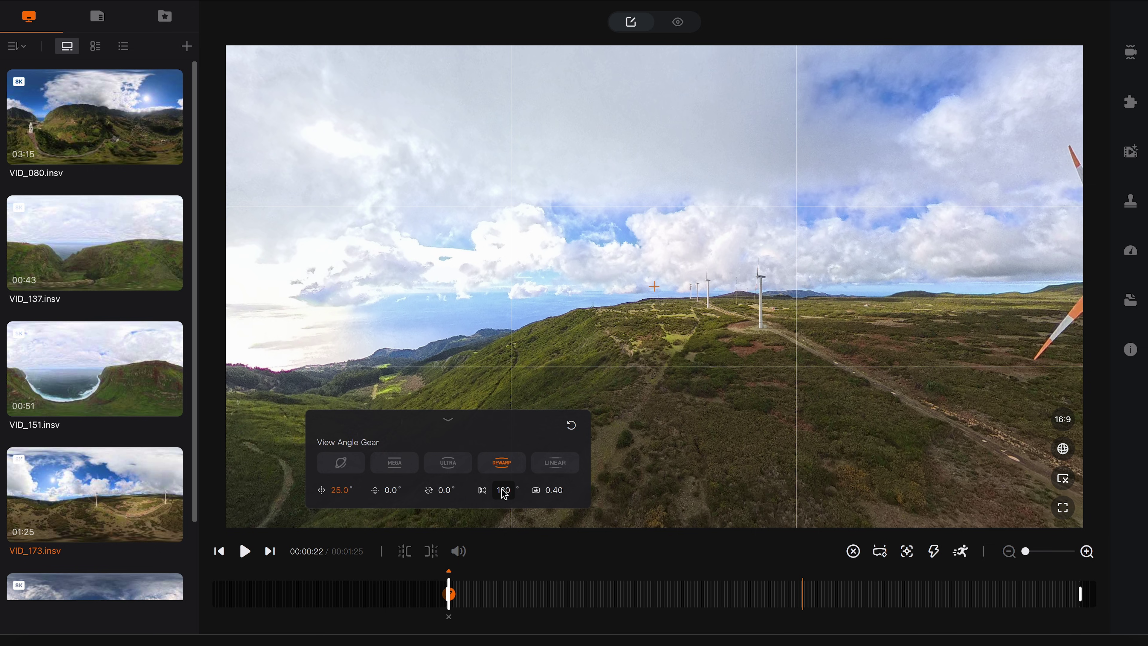
pyautogui.press('Return')
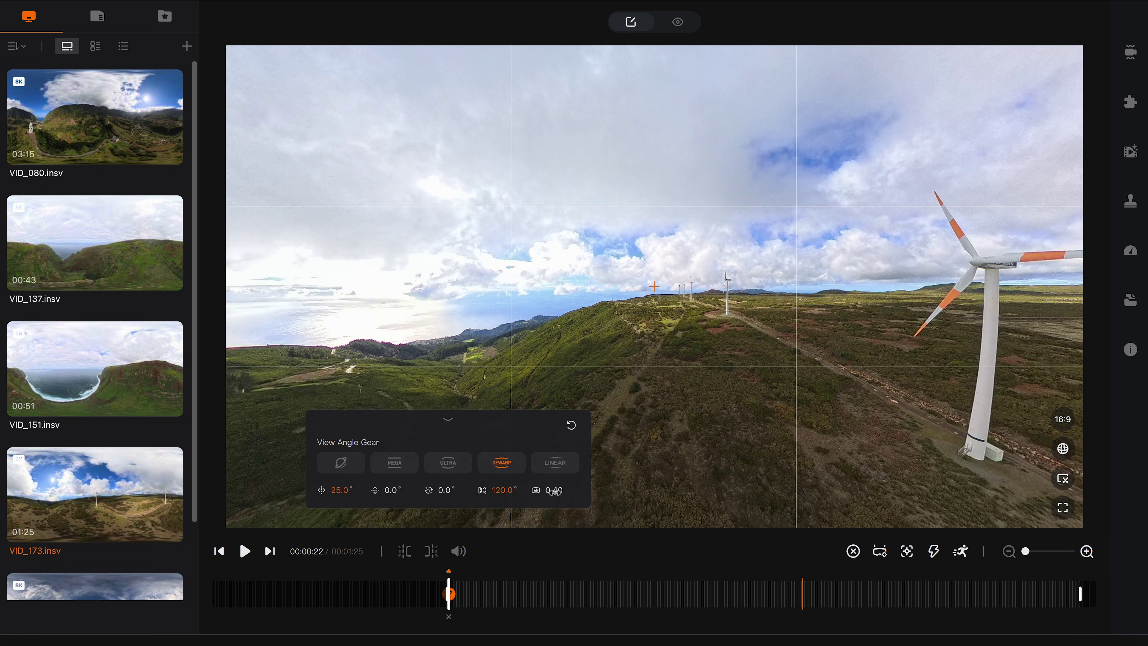
pyautogui.moveTo(555, 491); pyautogui.dragTo(503, 498)
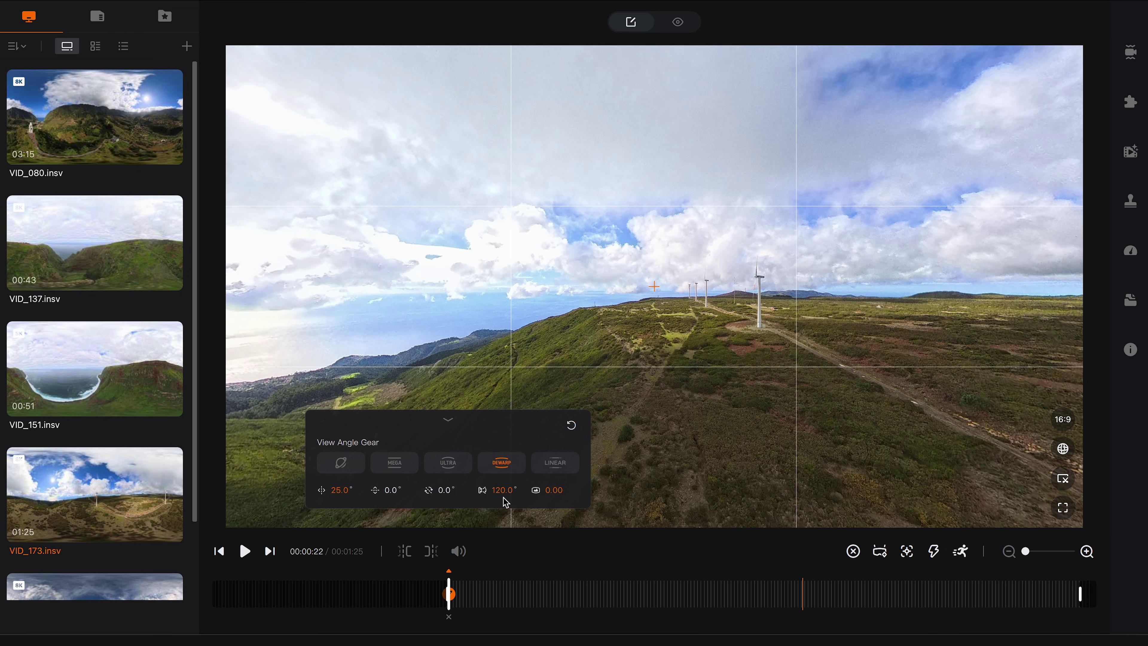
# Add a keyframe at the trim end of VID_173.insv, 00:01:23, and set its pan to -339.0° for a full rotation.
pyautogui.click(270, 551)
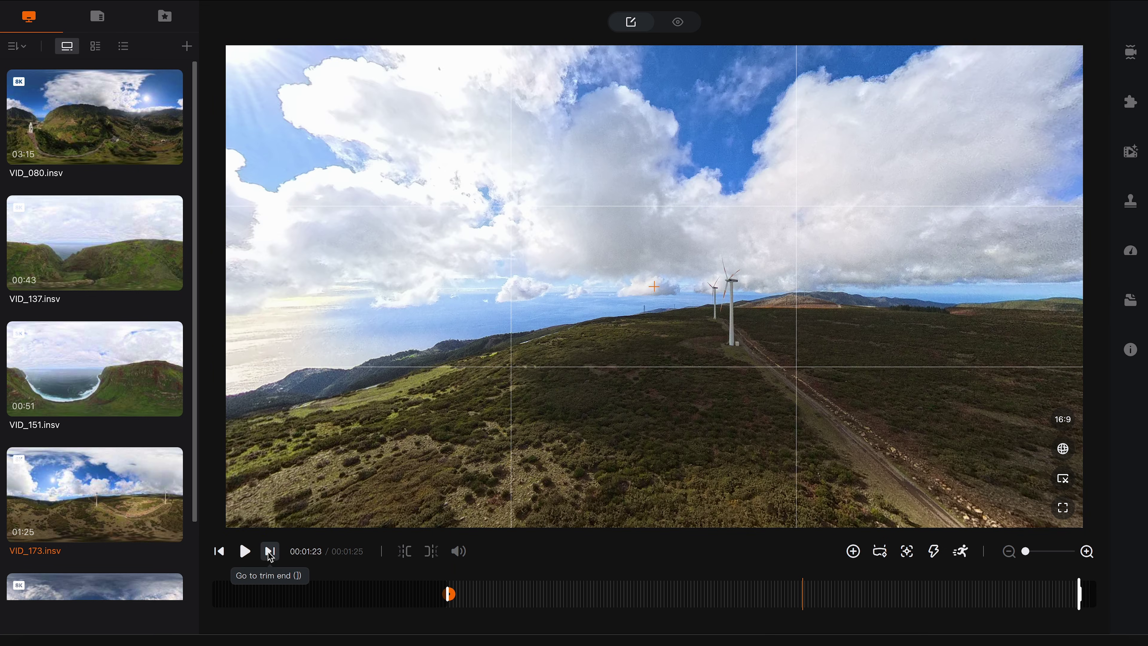
pyautogui.click(853, 552)
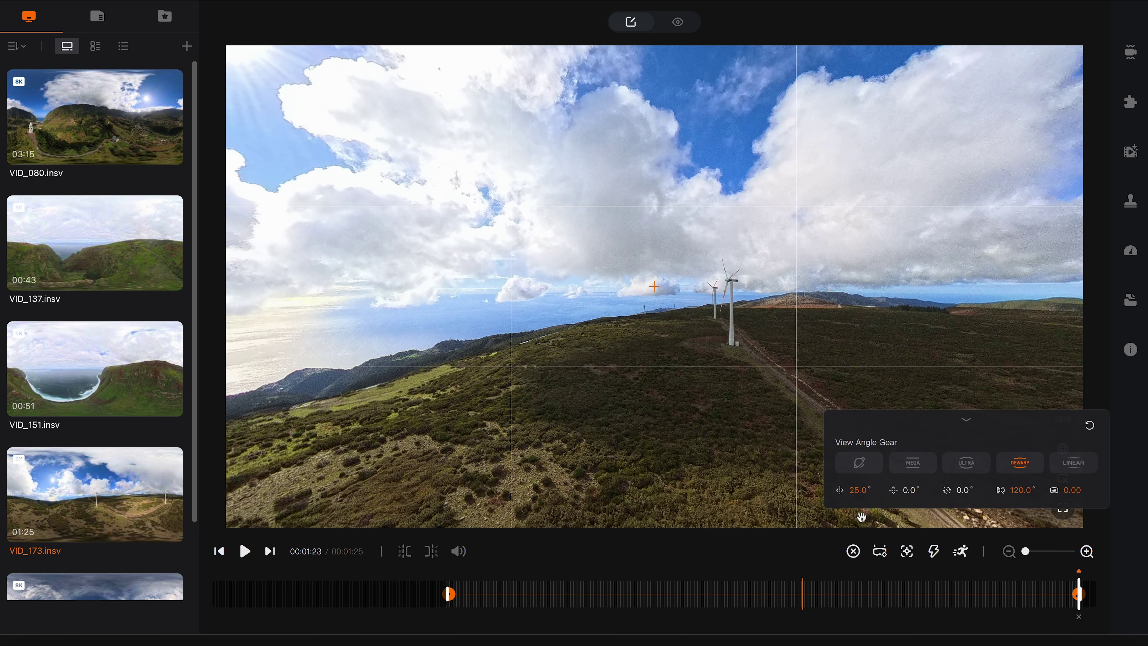
pyautogui.moveTo(859, 491); pyautogui.dragTo(617, 496)
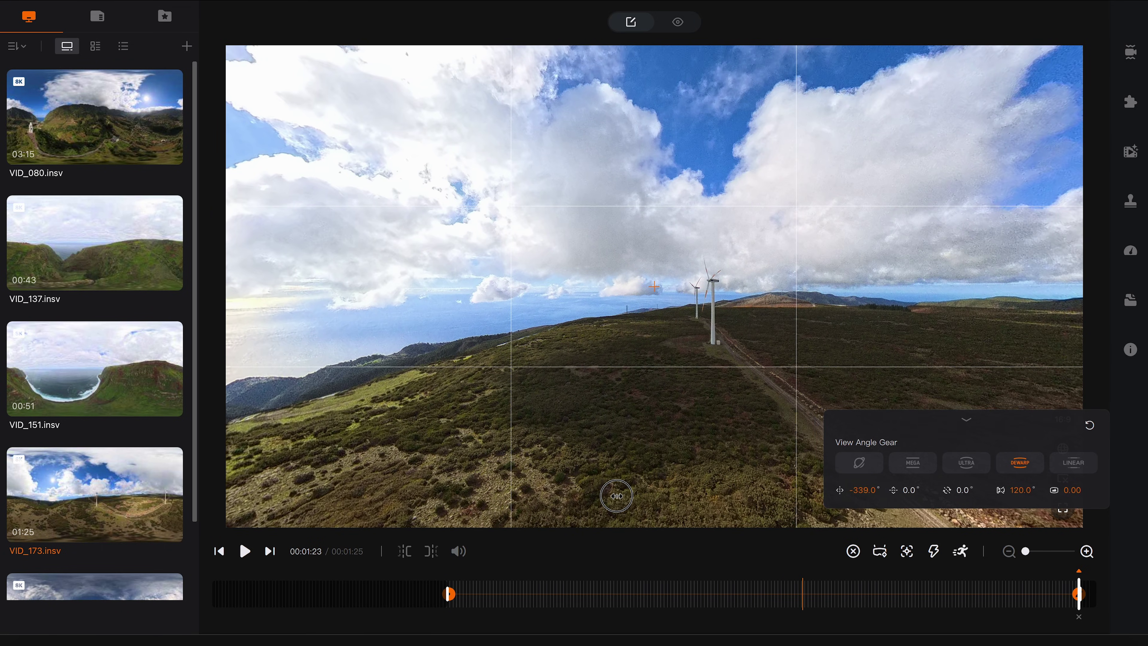
# Add a TimeShift segment covering the whole trimmed range of VID_173.insv and set its speed to 8x.
pyautogui.click(222, 555)
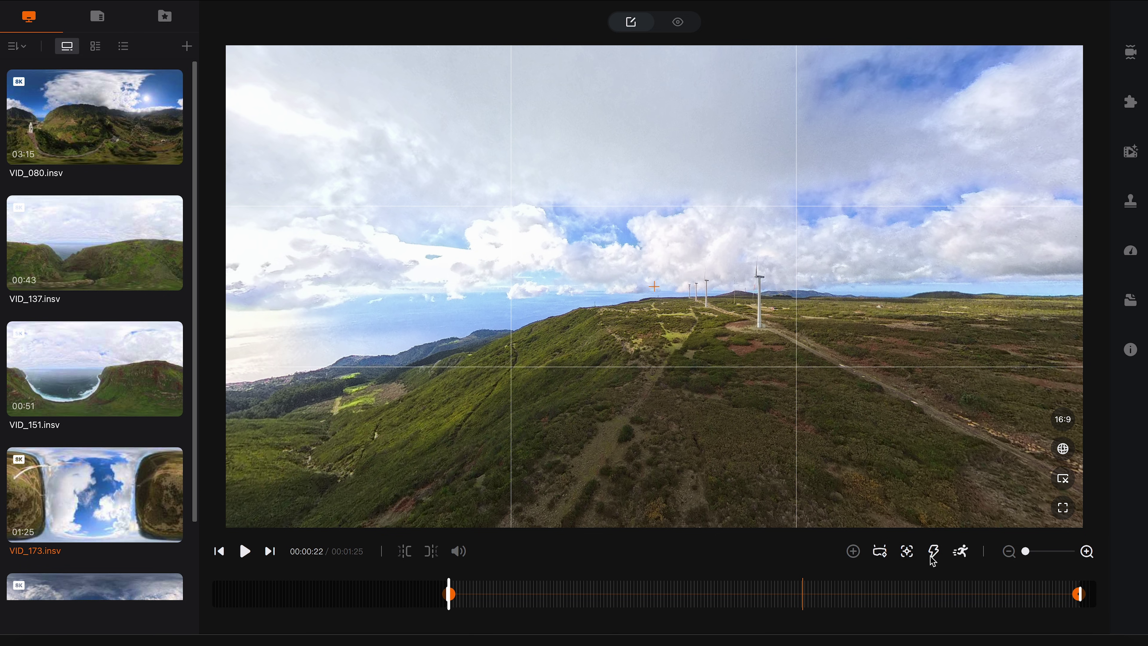
pyautogui.click(940, 560)
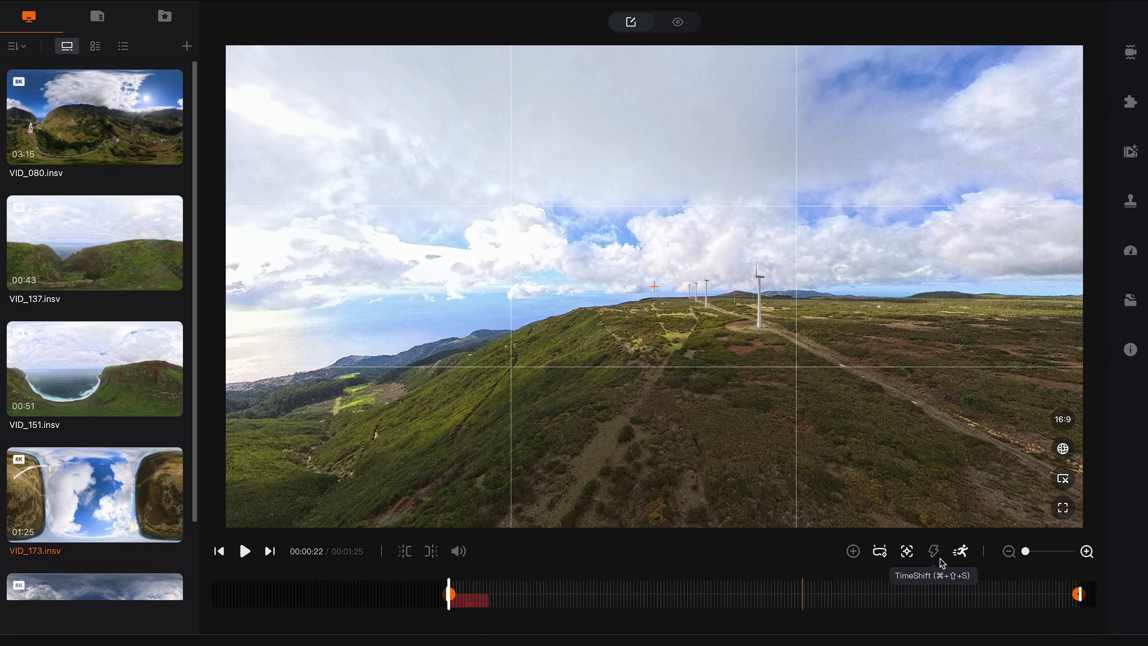
pyautogui.moveTo(968, 602); pyautogui.dragTo(1082, 603)
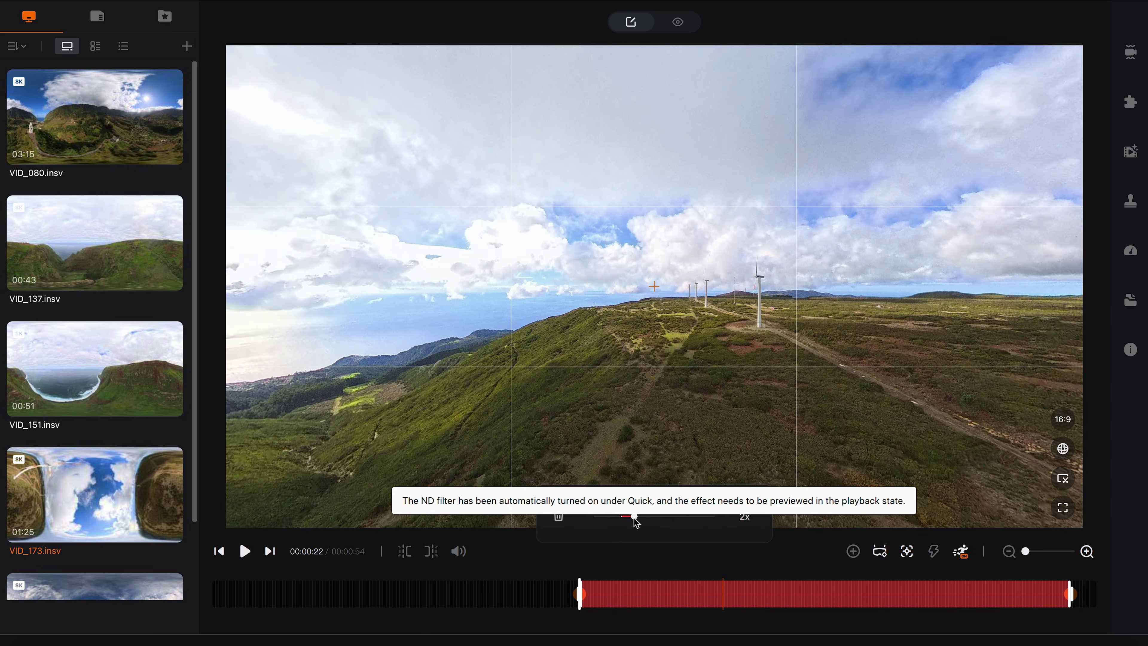
pyautogui.moveTo(634, 519); pyautogui.dragTo(668, 518)
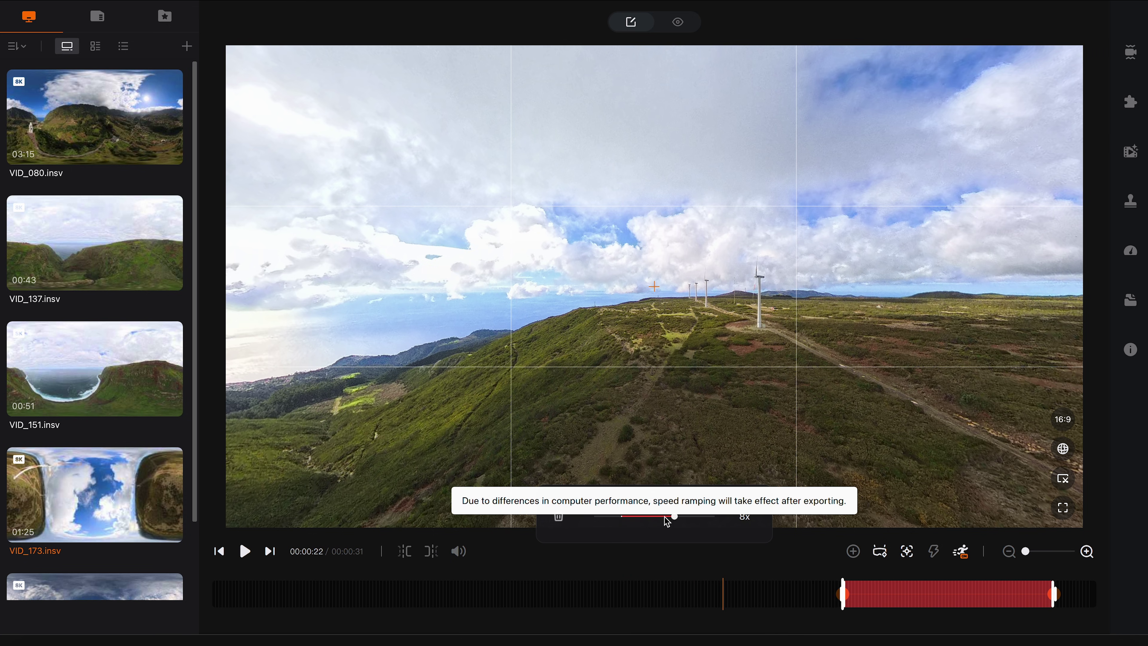
# Adjust the Motion ND spread and intensity for VID_173.insv and play the clip from its trim start.
pyautogui.click(1131, 152)
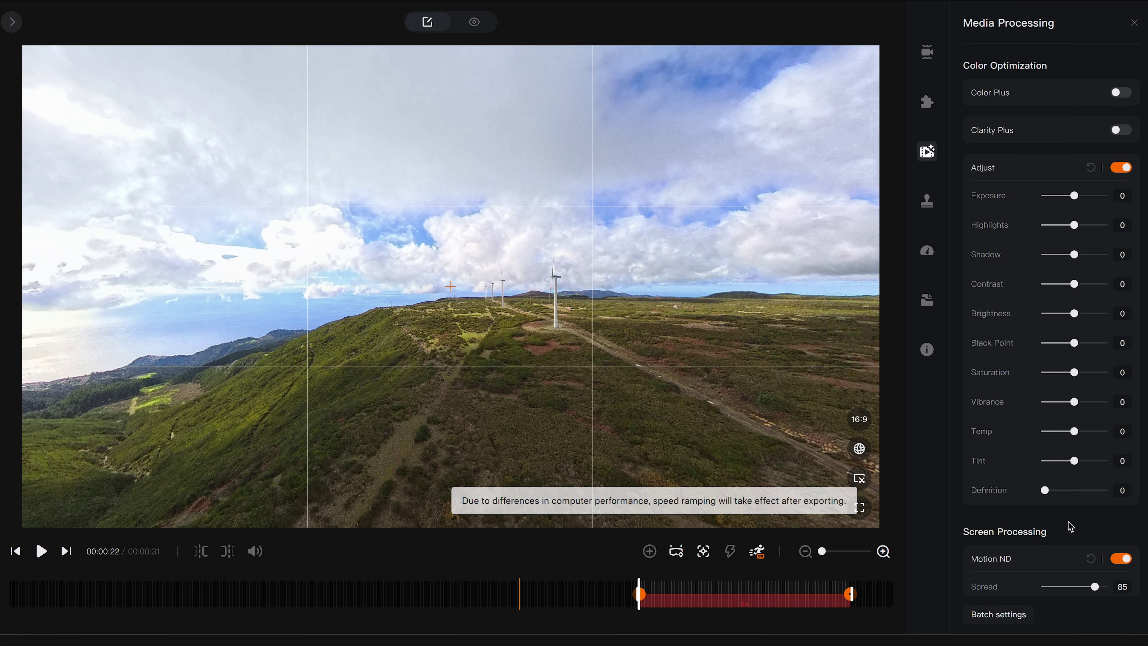
pyautogui.scroll(-2, 1074, 542)
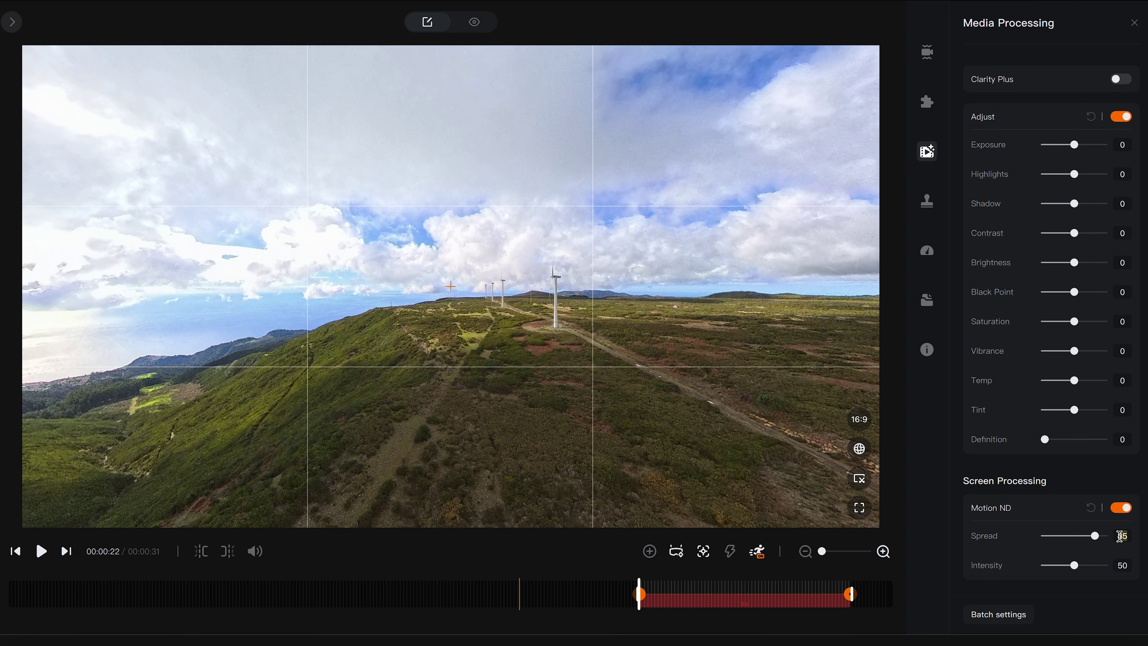
pyautogui.doubleClick(1122, 565)
pyautogui.click(927, 152)
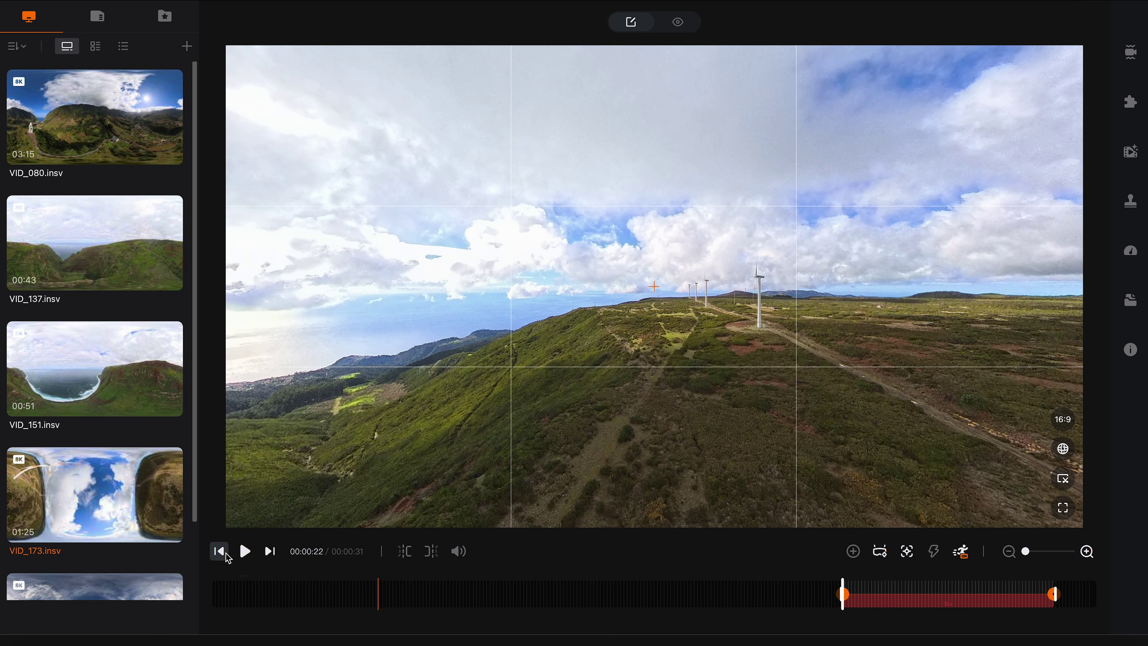
pyautogui.click(245, 552)
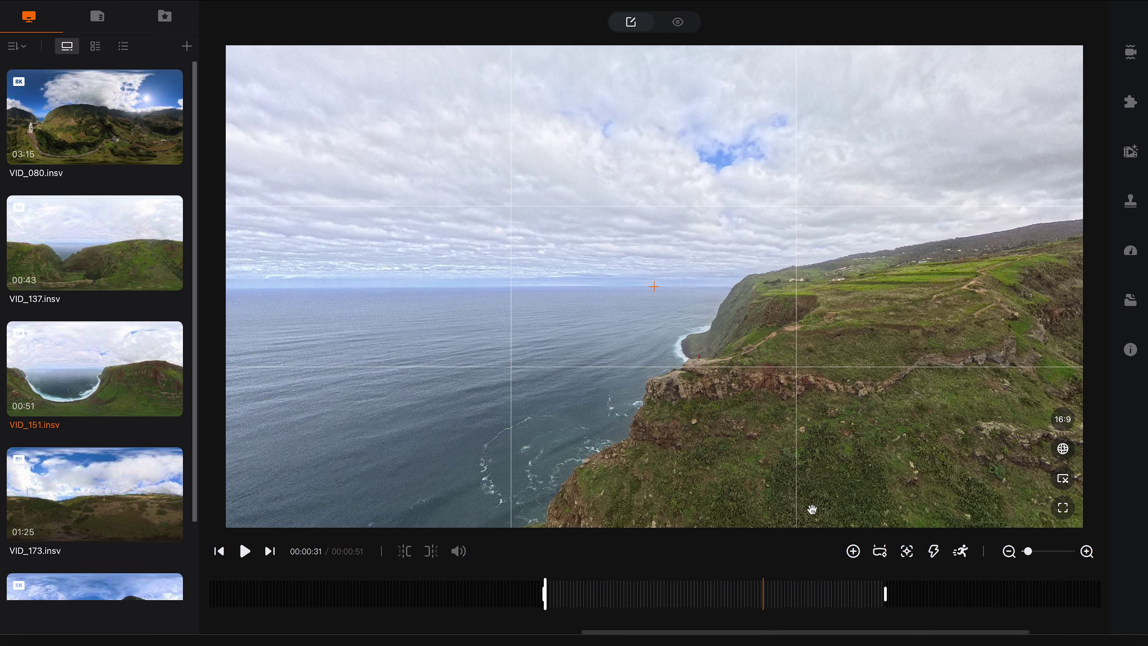
# Add a keyframe at the trim start of VID_151.insv, 00:00:31, with field of view 120°, distortion 0.00 and pan -10.0°.
pyautogui.click(853, 551)
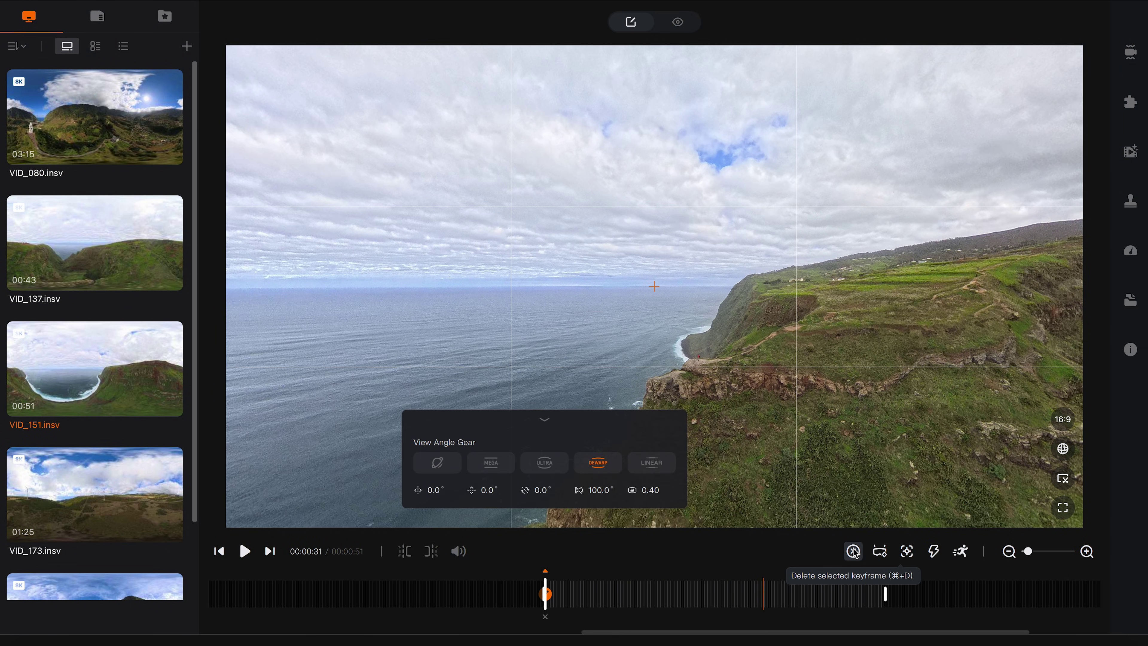
pyautogui.click(604, 492)
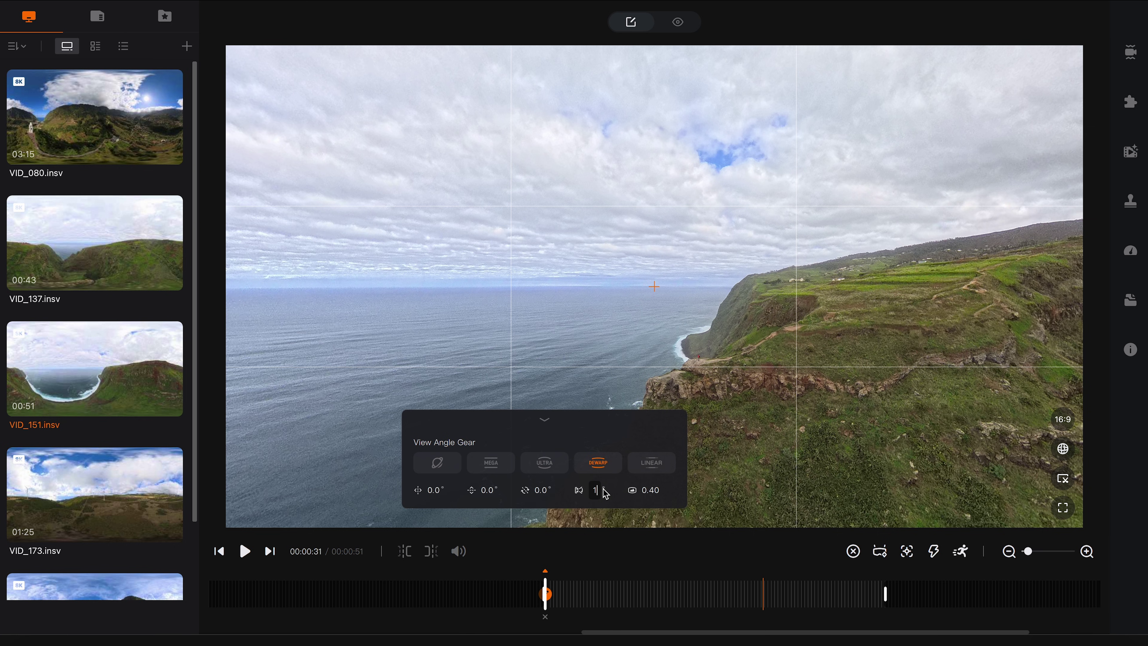
pyautogui.press('Return')
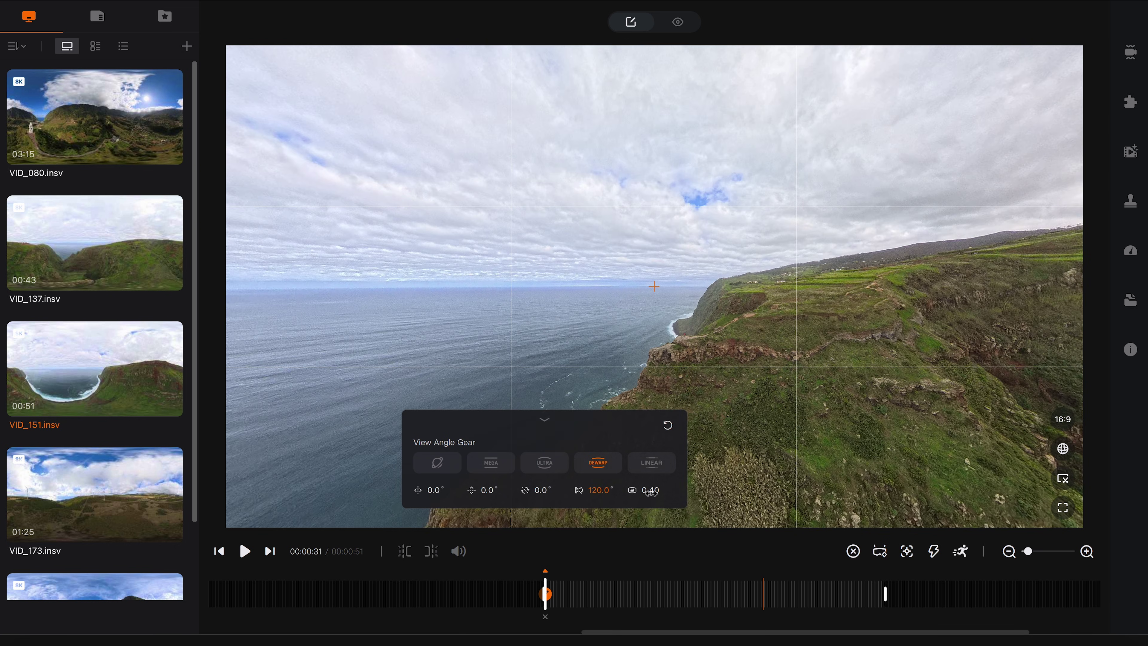
pyautogui.moveTo(651, 493); pyautogui.dragTo(588, 492)
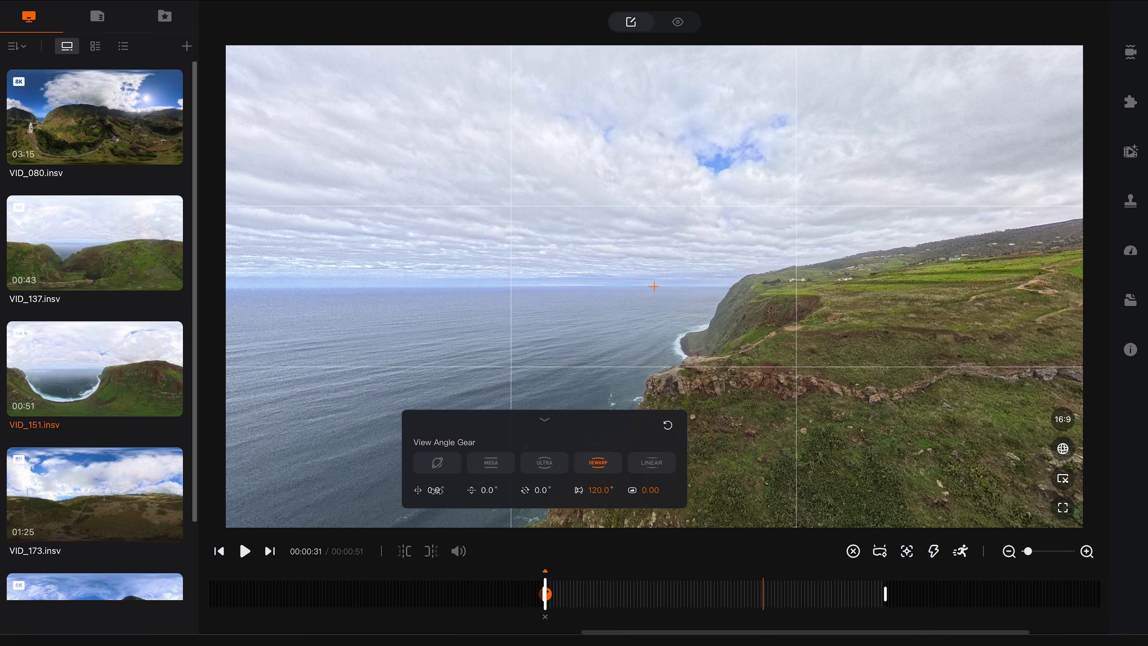
pyautogui.moveTo(434, 490); pyautogui.dragTo(429, 490)
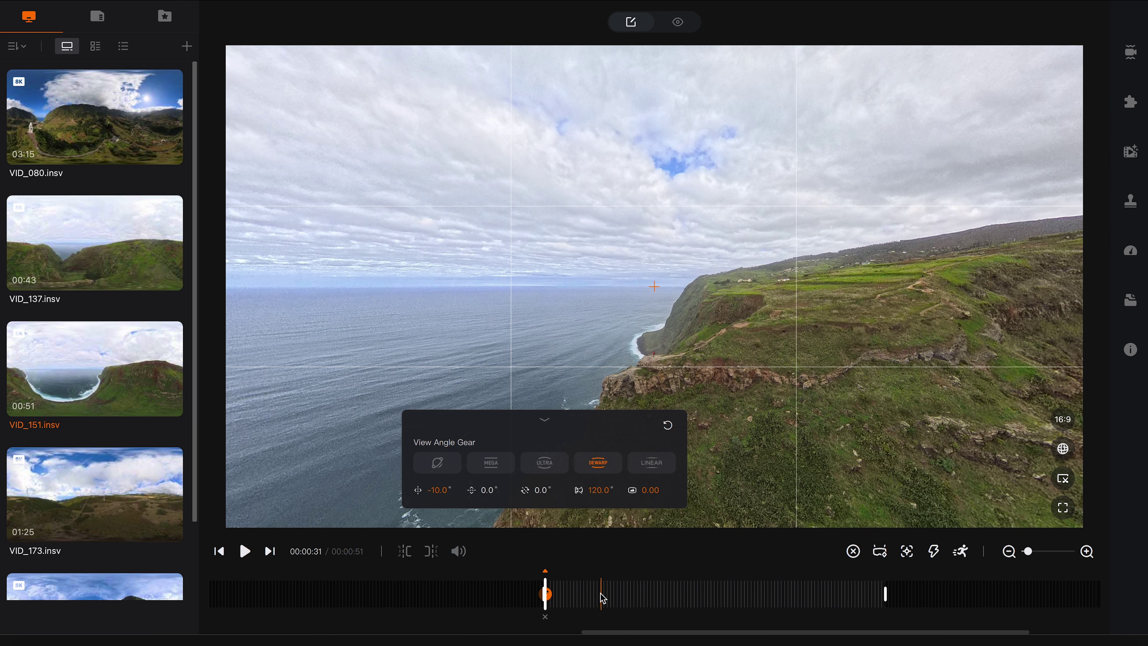
# Add a keyframe at 00:00:35 in VID_151.insv and pan its view to centre the person on the cliff edge horizontally.
pyautogui.moveTo(583, 593); pyautogui.dragTo(695, 591)
pyautogui.click(855, 550)
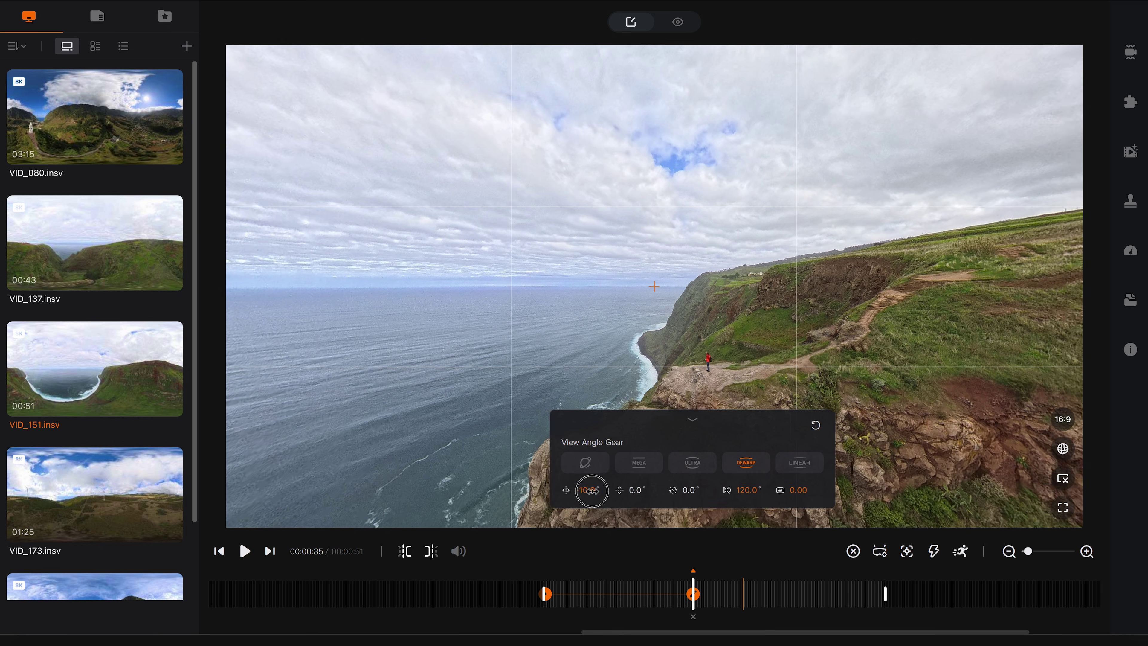
pyautogui.moveTo(592, 491); pyautogui.dragTo(584, 490)
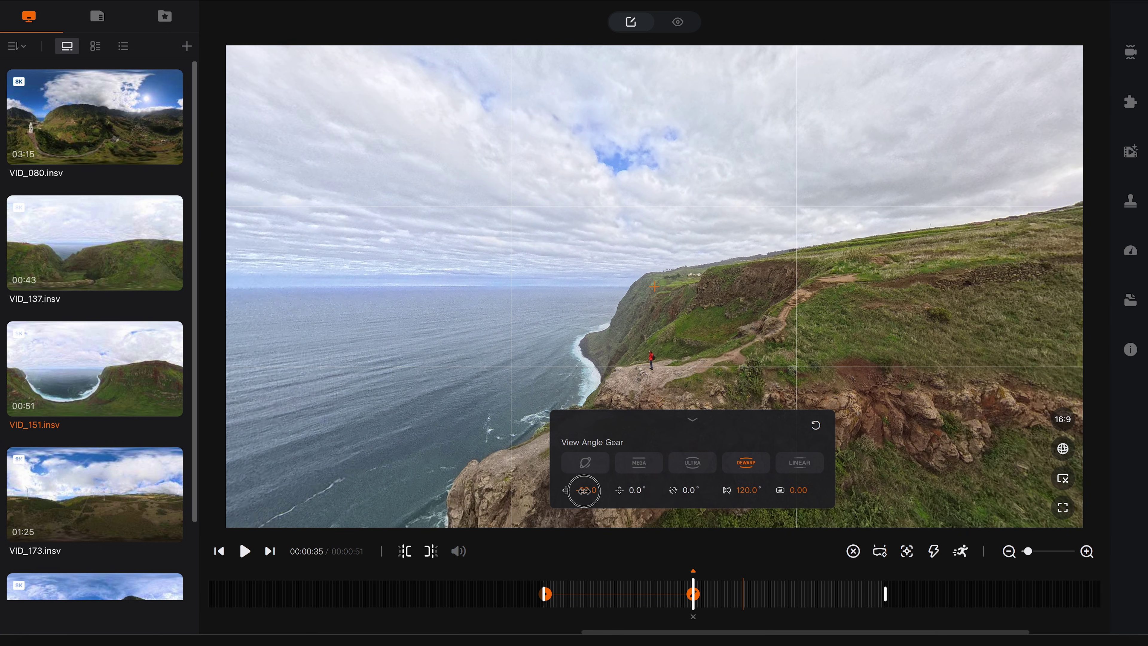
pyautogui.click(583, 491)
# Add a keyframe at 00:00:37 in VID_151.insv and set its pan to -83.0° to centre the waving person.
pyautogui.click(730, 558)
pyautogui.click(721, 598)
pyautogui.moveTo(726, 593); pyautogui.dragTo(754, 590)
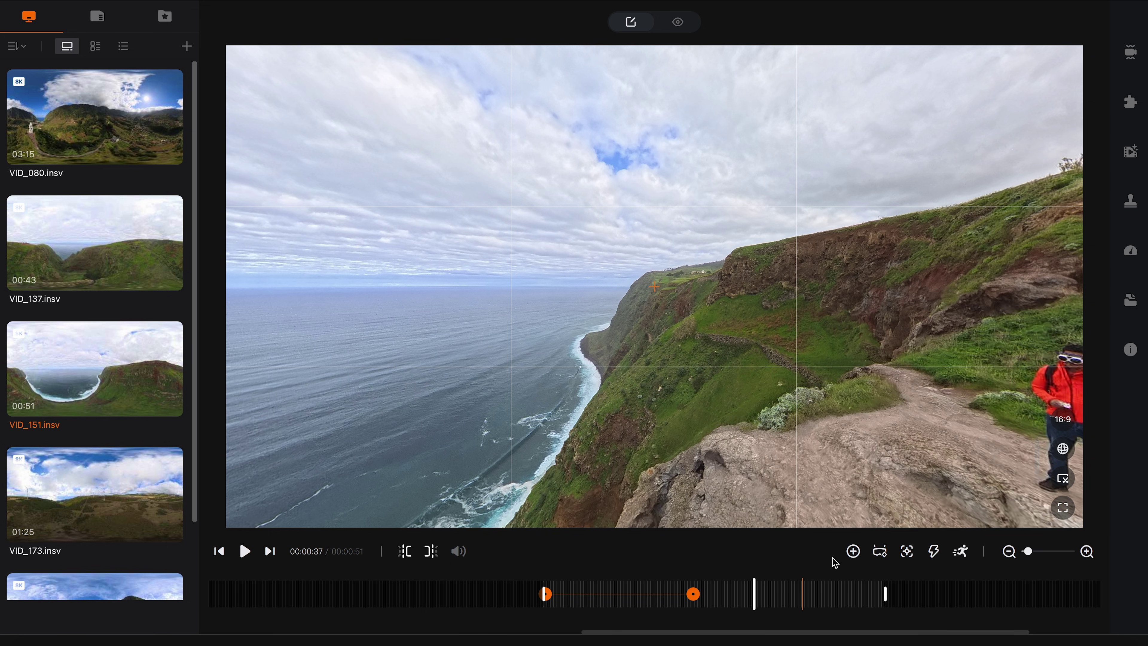
pyautogui.click(854, 553)
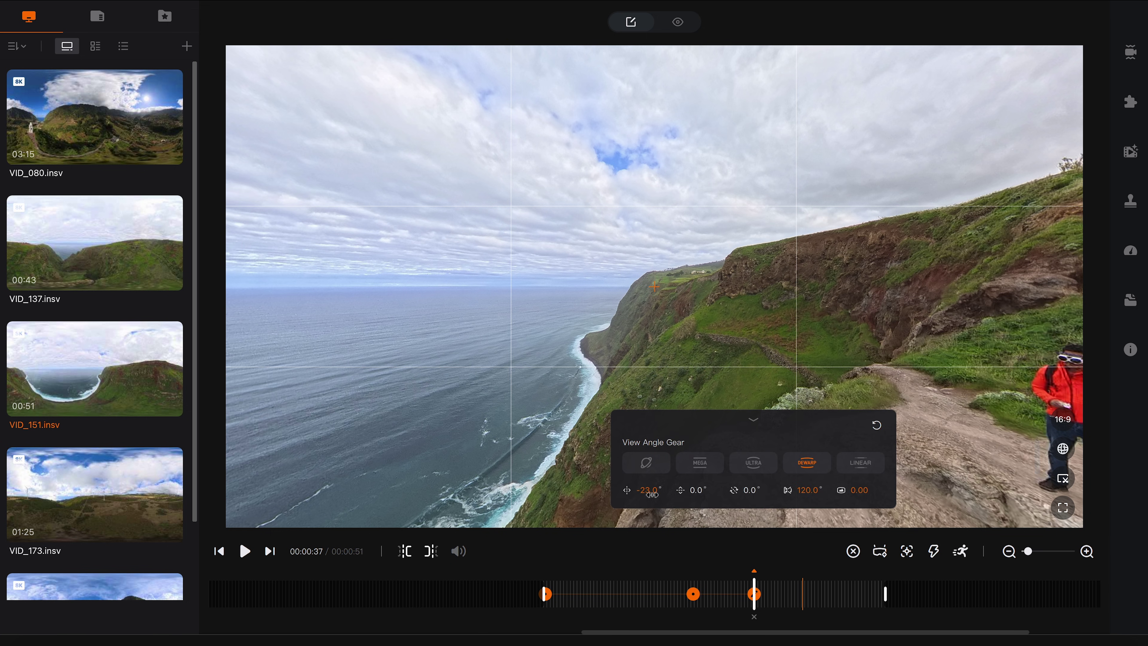
pyautogui.moveTo(649, 491); pyautogui.dragTo(609, 497)
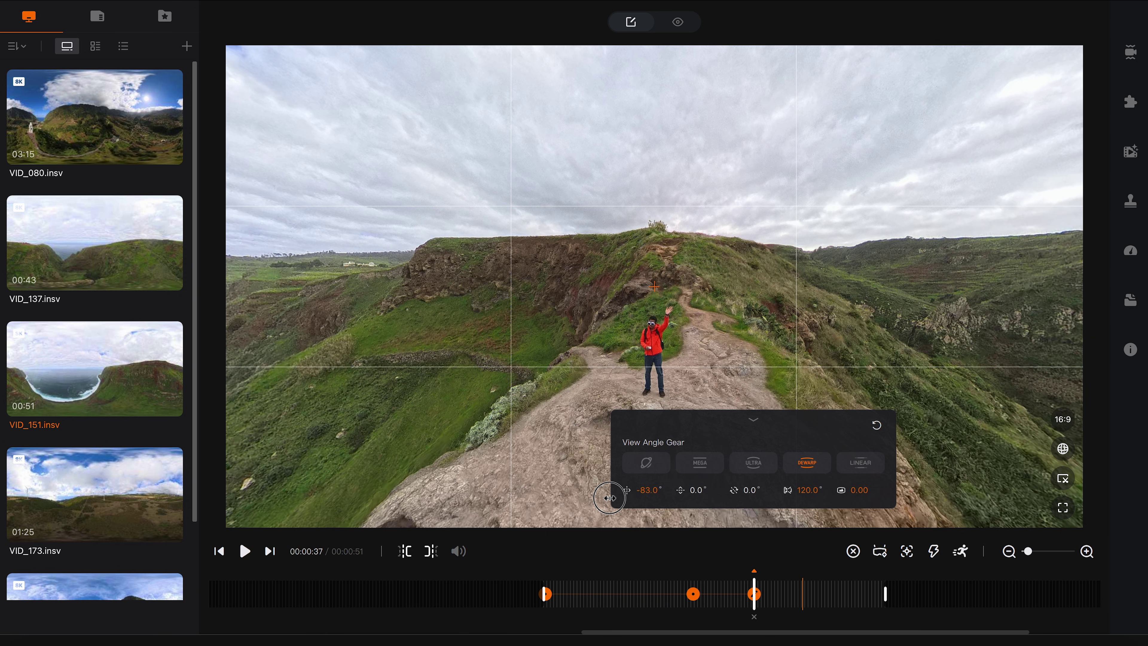
# Move the 00:00:37 keyframe slightly forward to 00:00:37.653 and set its pan to -99.0°.
pyautogui.click(759, 594)
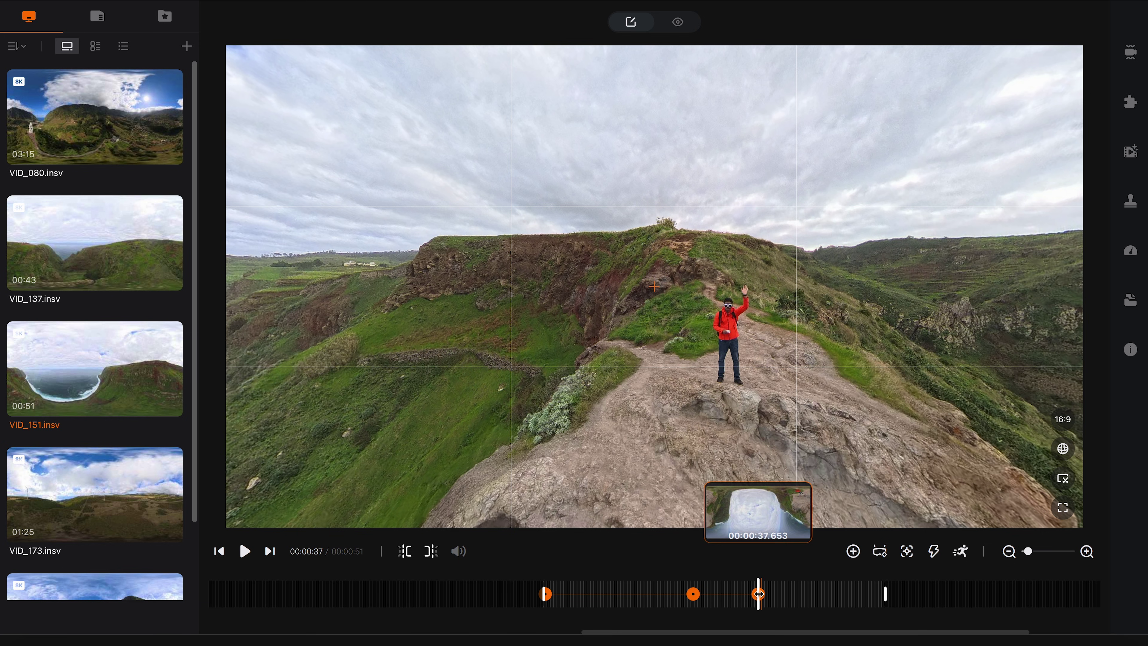
pyautogui.click(758, 595)
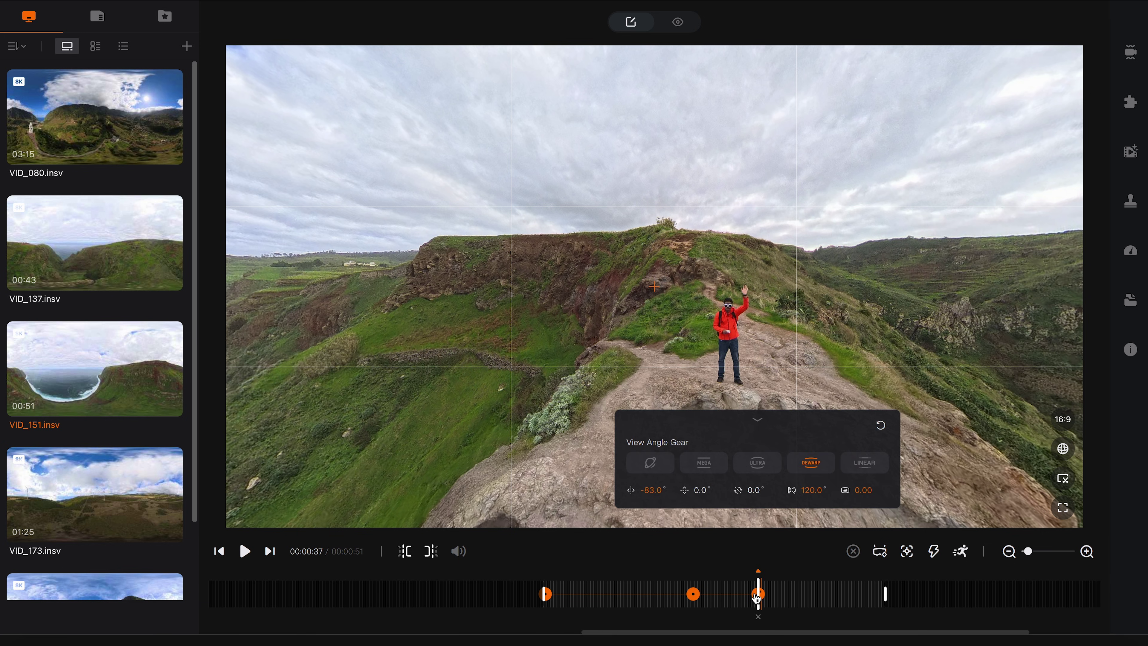
pyautogui.moveTo(652, 491); pyautogui.dragTo(643, 492)
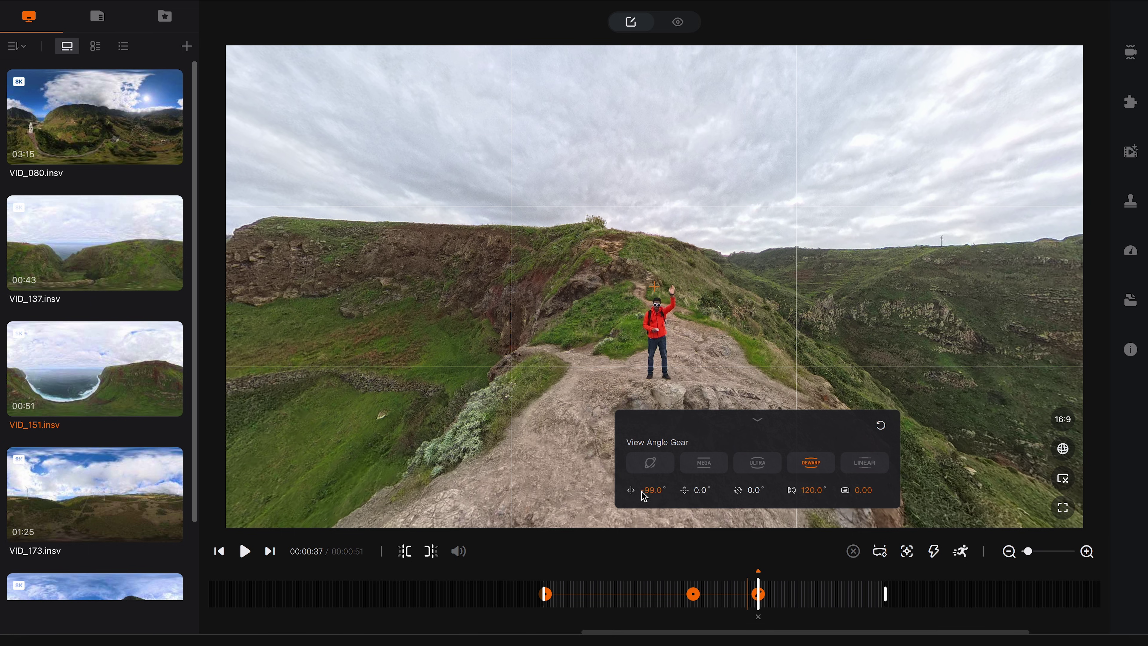
pyautogui.click(644, 496)
# Add a keyframe at 00:00:39 in VID_151.insv and set its pan to -173.0° to centre the person on the ridge.
pyautogui.moveTo(787, 589); pyautogui.dragTo(818, 586)
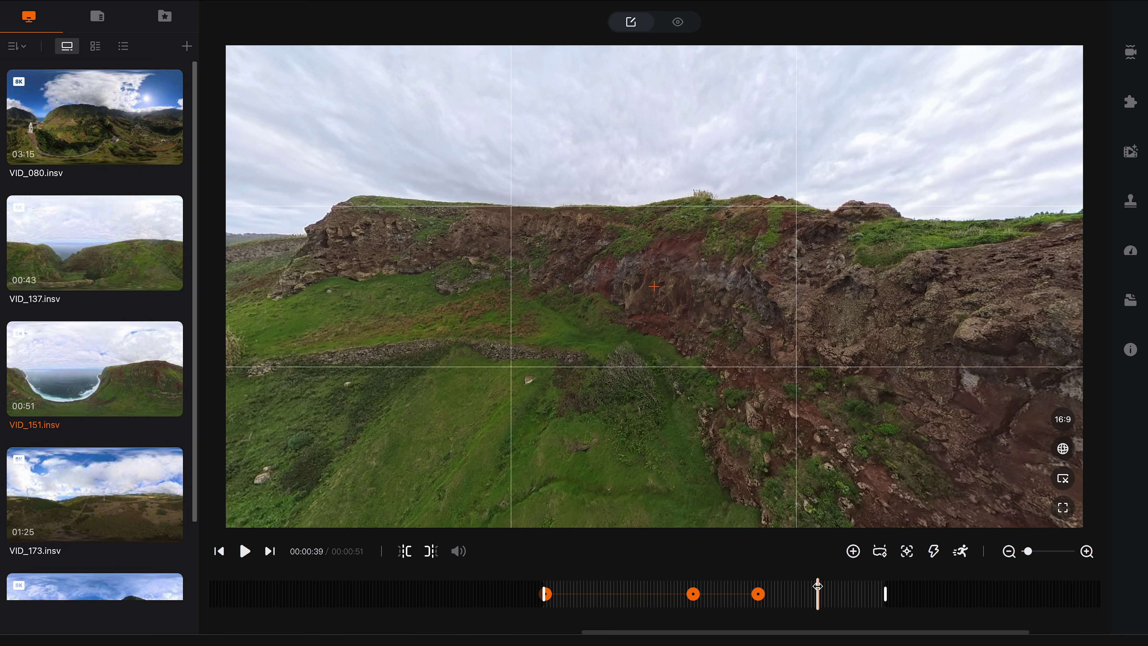
pyautogui.click(853, 551)
pyautogui.moveTo(712, 491); pyautogui.dragTo(661, 498)
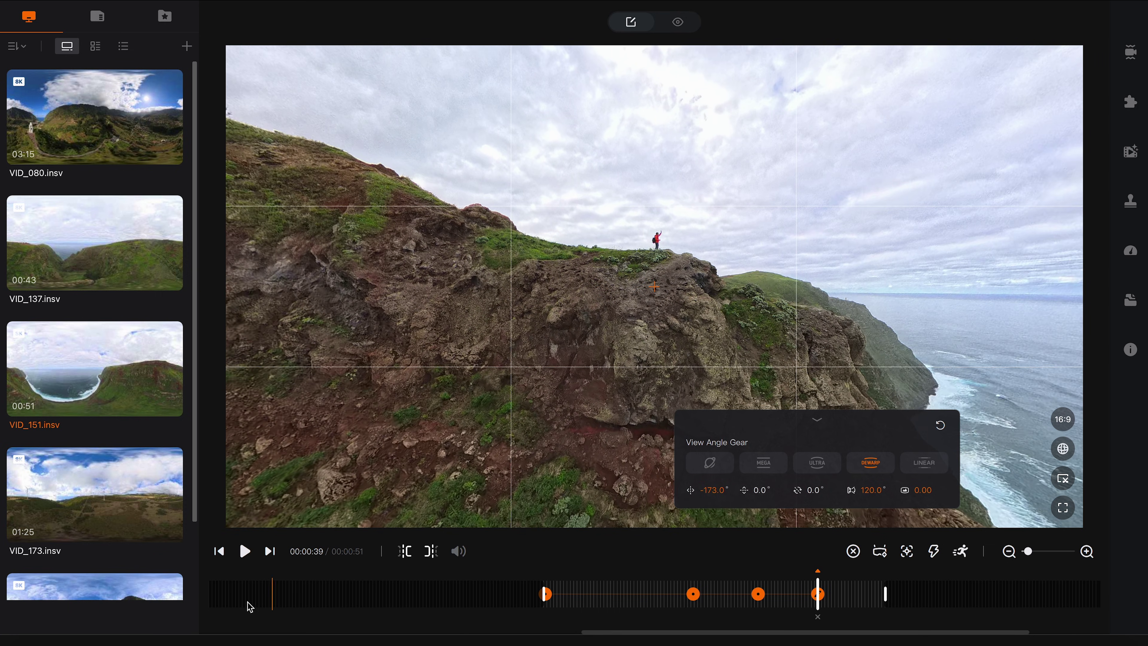
# Add a keyframe at the trim end of VID_151.insv, 00:00:41, with pan -183.0°, and play the clip from its trim start.
pyautogui.click(270, 551)
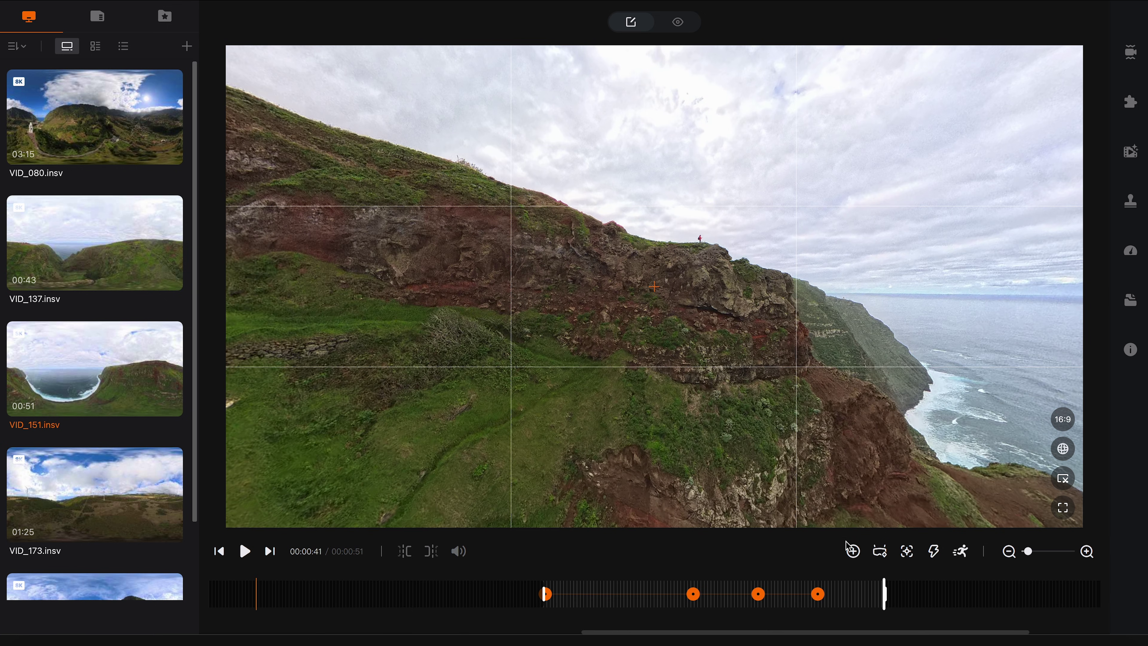
pyautogui.click(853, 552)
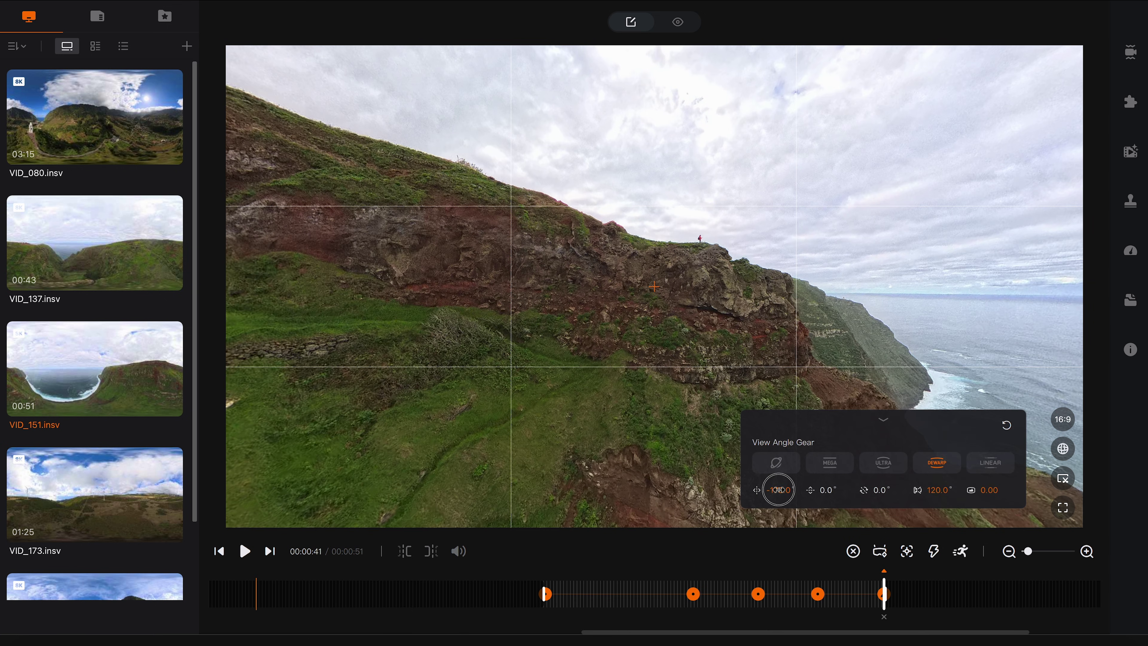
pyautogui.moveTo(778, 490); pyautogui.dragTo(773, 496)
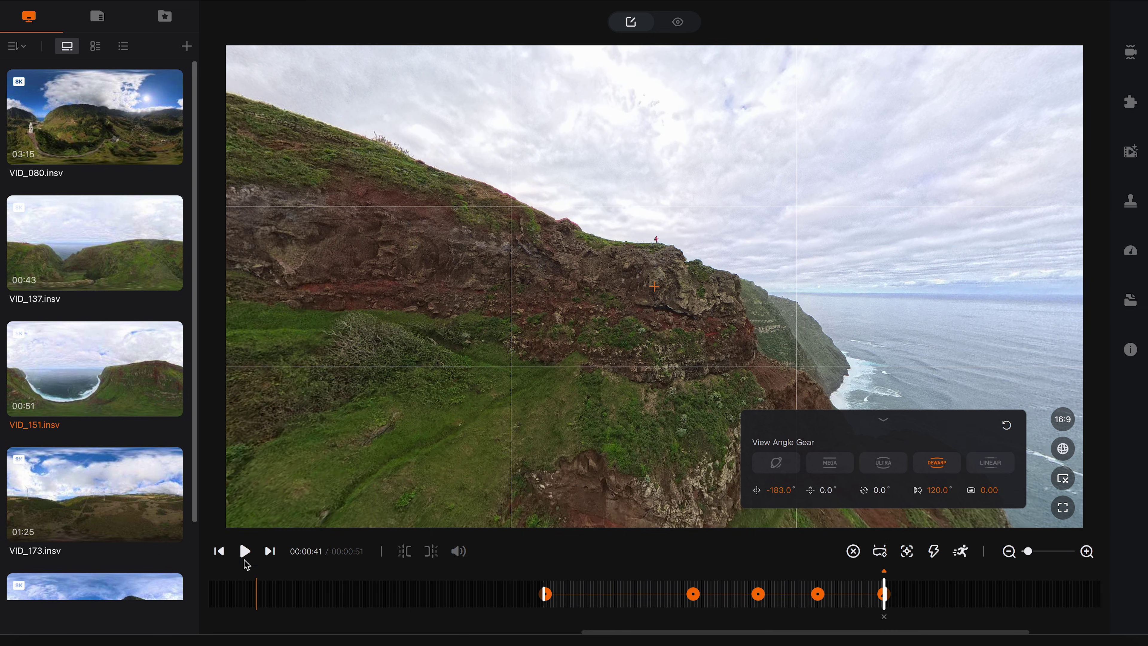
pyautogui.click(220, 552)
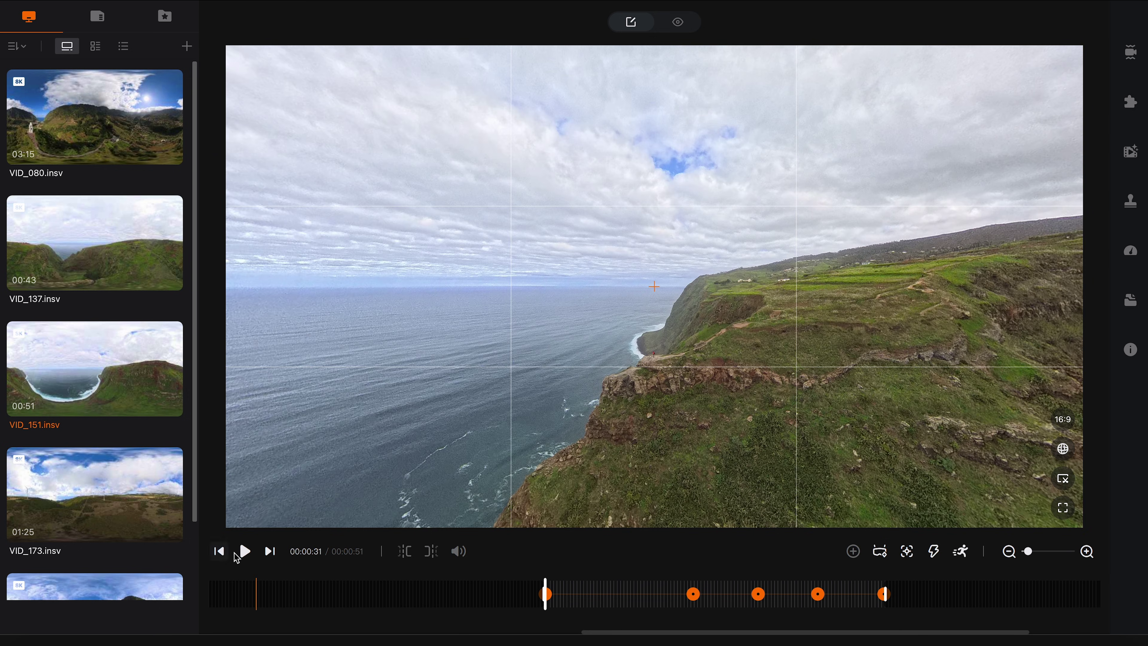
pyautogui.click(245, 551)
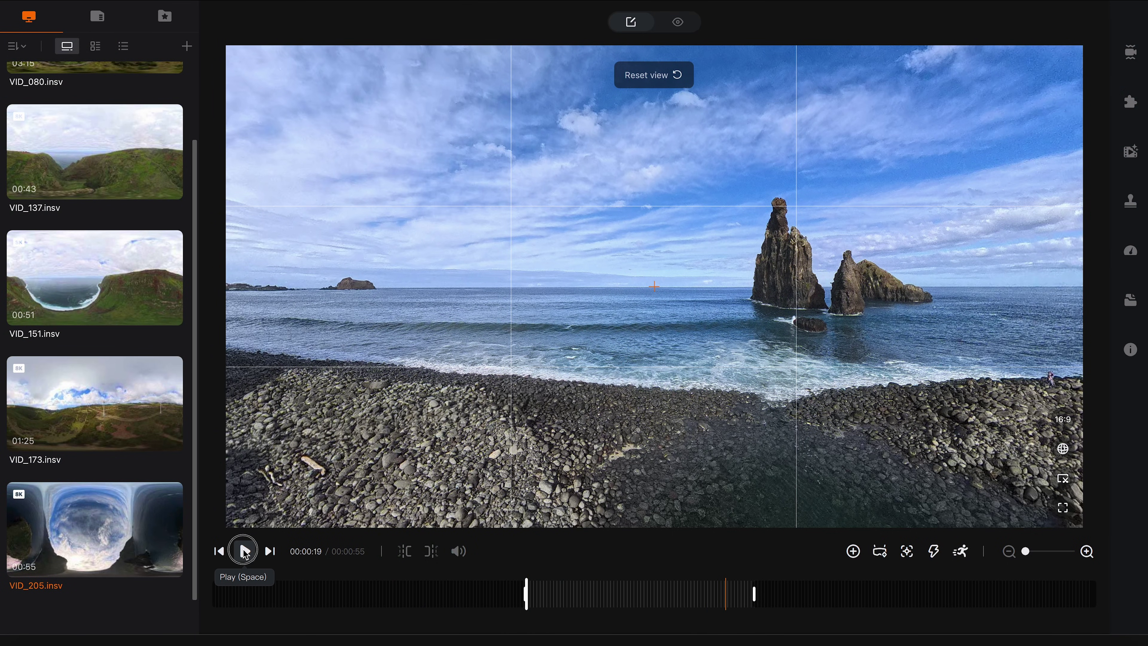
# Preview VID_205.insv up to 00:00:21 and turn the view from the sea stacks inland toward the river valley.
pyautogui.click(244, 551)
pyautogui.click(244, 550)
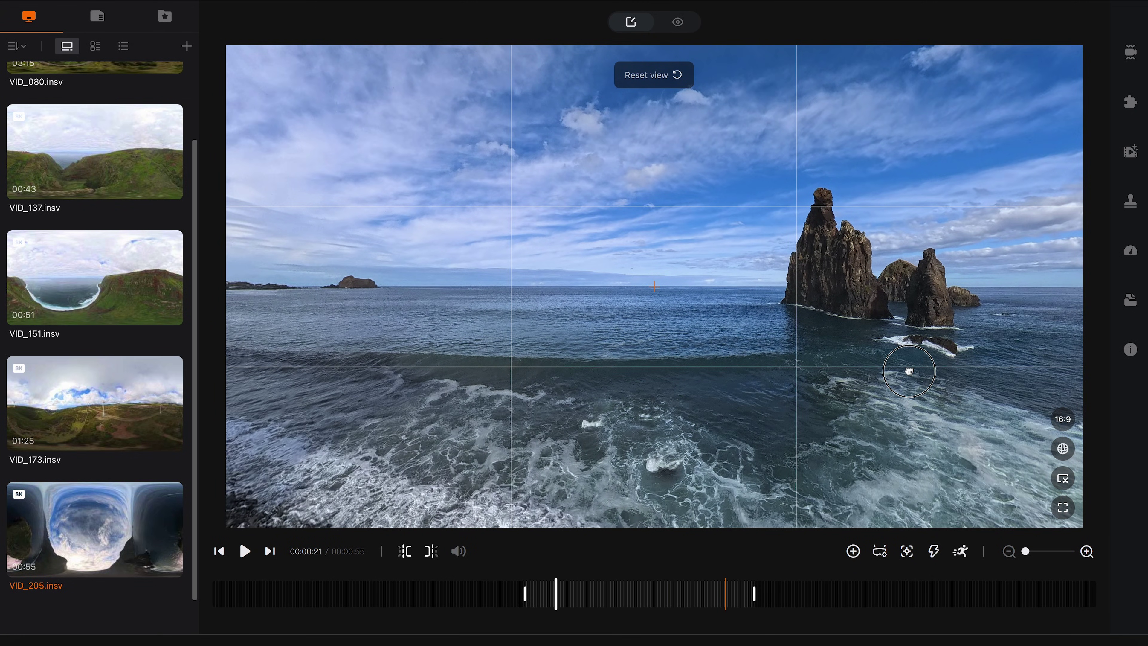
pyautogui.moveTo(812, 381); pyautogui.dragTo(452, 366)
pyautogui.moveTo(872, 349); pyautogui.dragTo(517, 361)
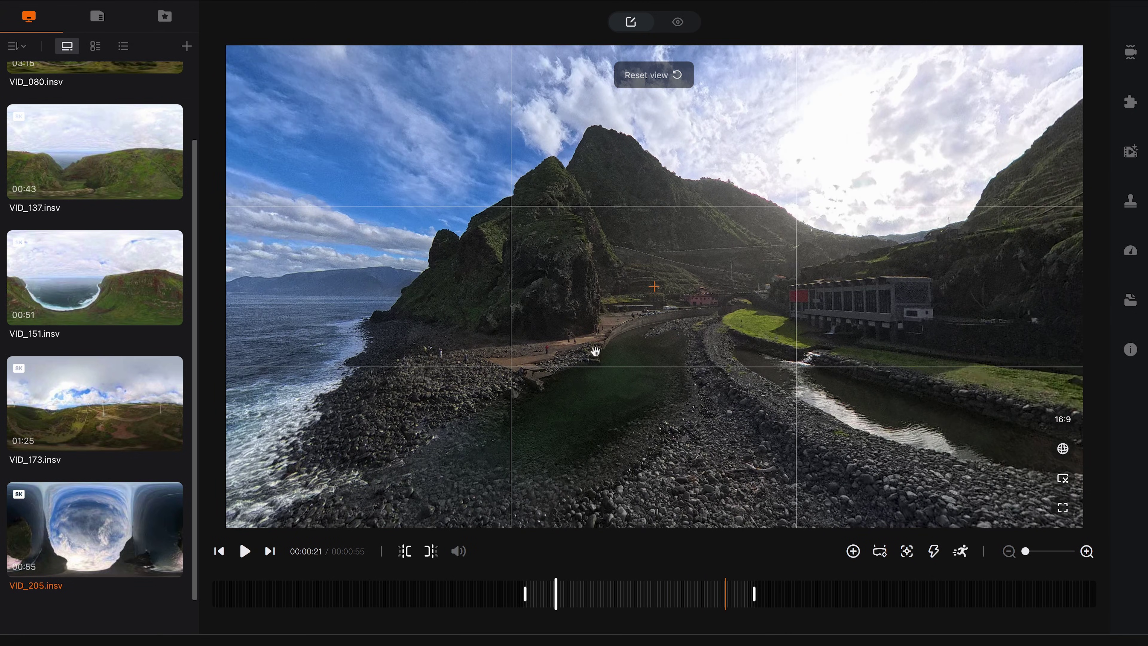
pyautogui.scroll(-2, 687, 328)
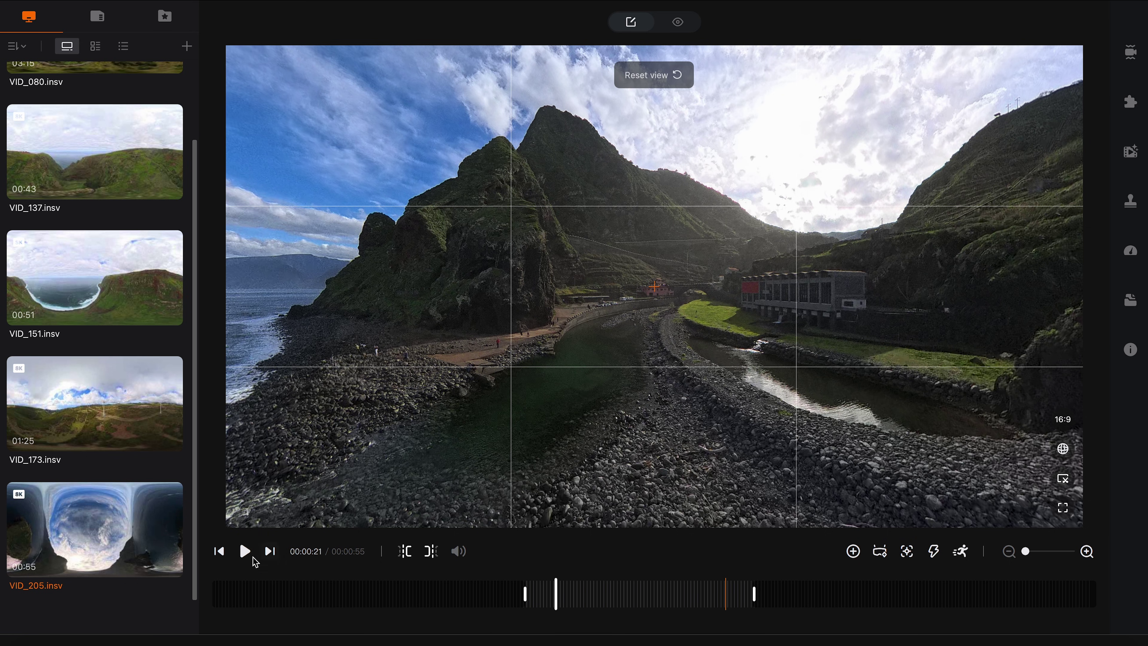
# Add a keyframe at the trim start of VID_205.insv, 00:00:19, with tilt 0.0° and pan -121.1°.
pyautogui.click(220, 551)
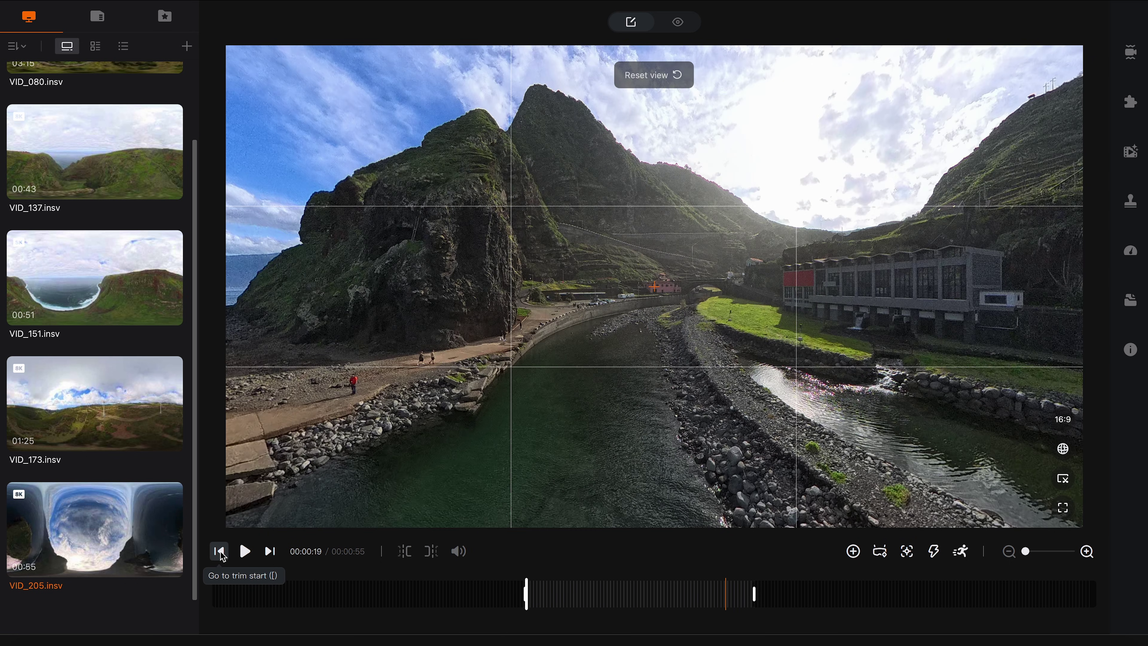
pyautogui.click(854, 551)
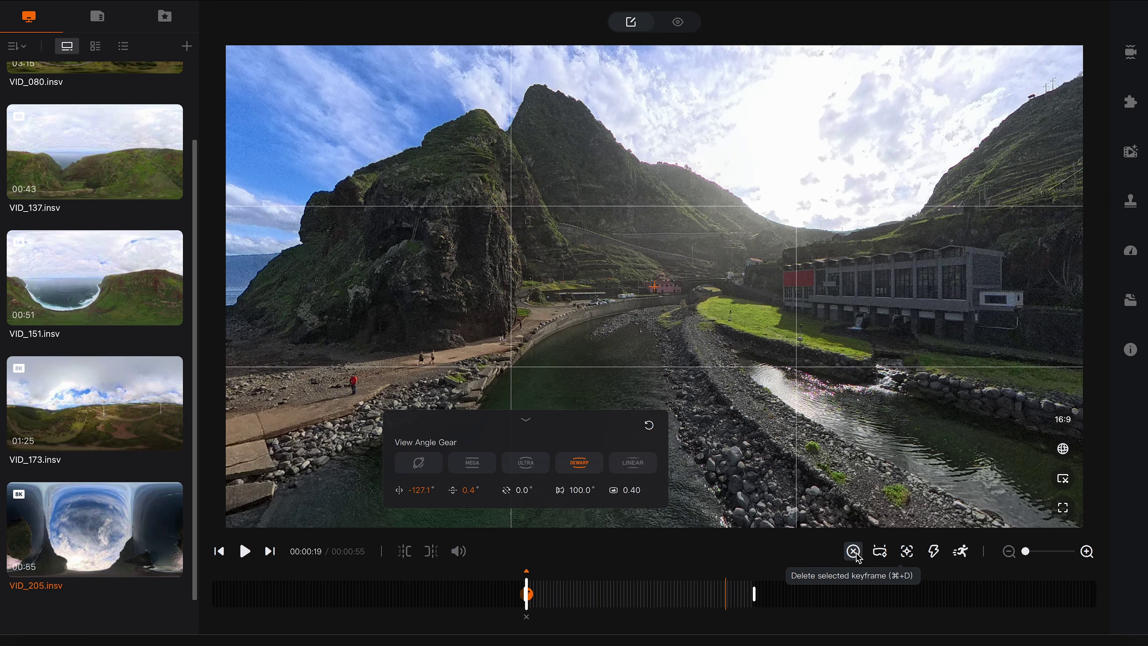
pyautogui.click(471, 492)
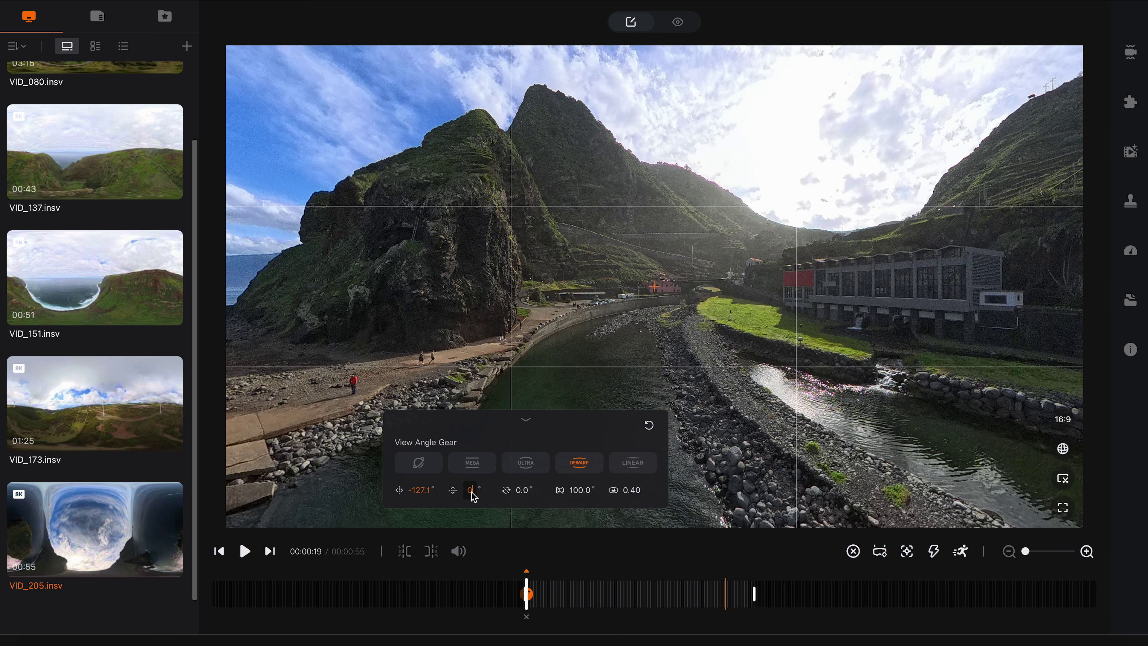
pyautogui.press('Return')
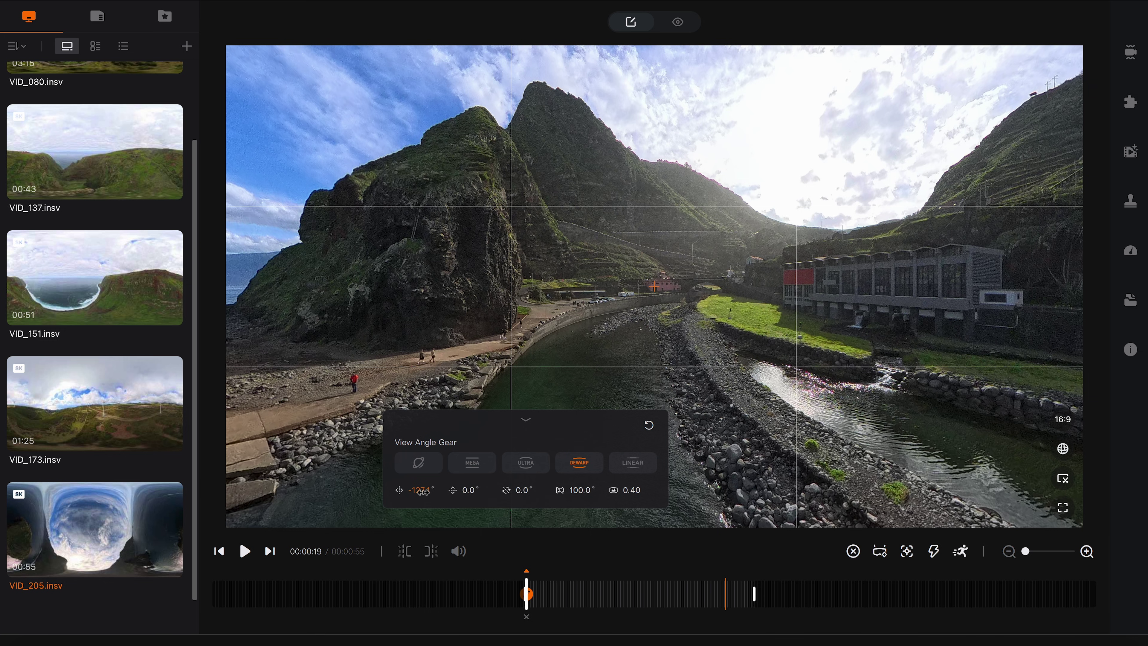
pyautogui.moveTo(423, 492); pyautogui.dragTo(423, 492)
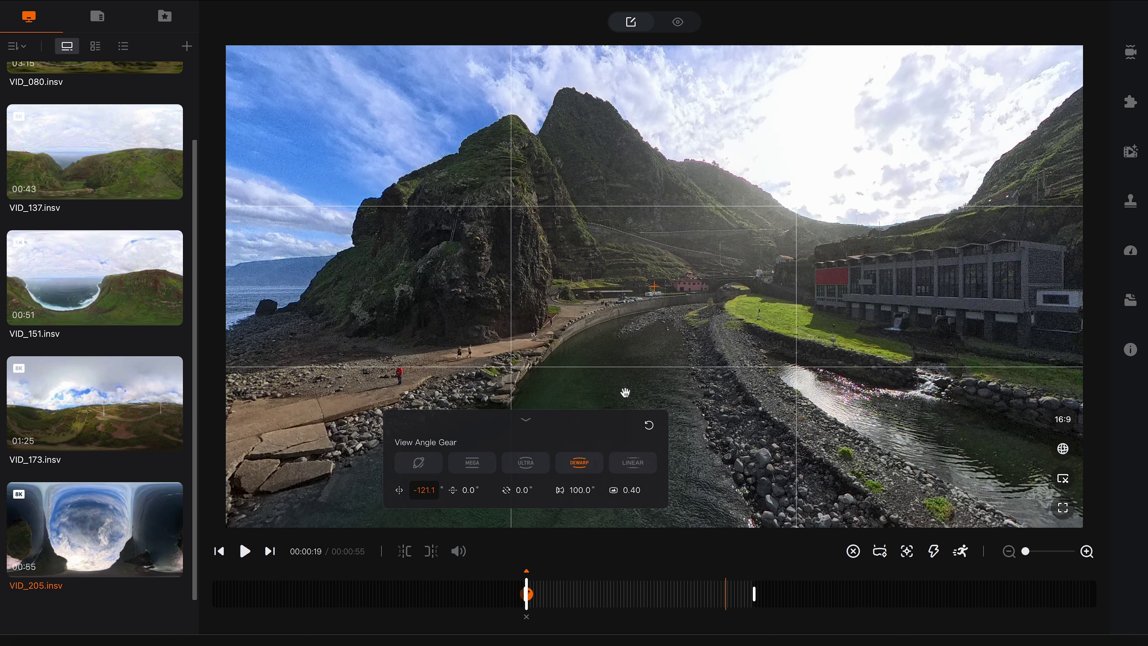
# Set the field of view of the trim-start keyframe in VID_205.insv to 120° and its distortion to 0.00.
pyautogui.click(583, 491)
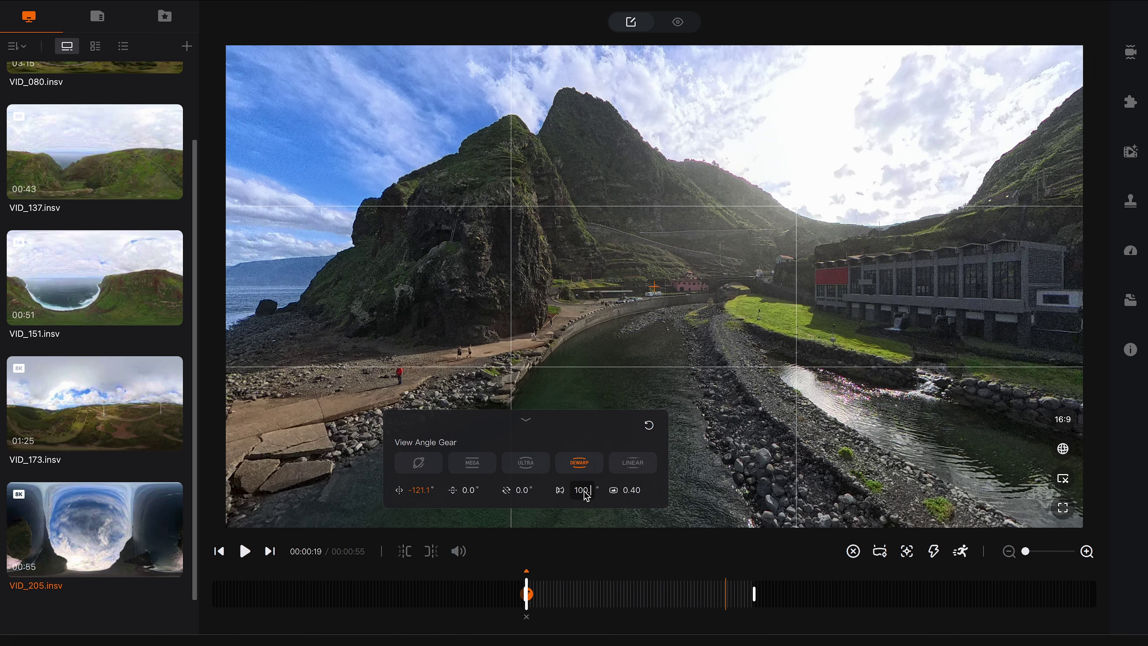
pyautogui.write('20')
pyautogui.press('Return')
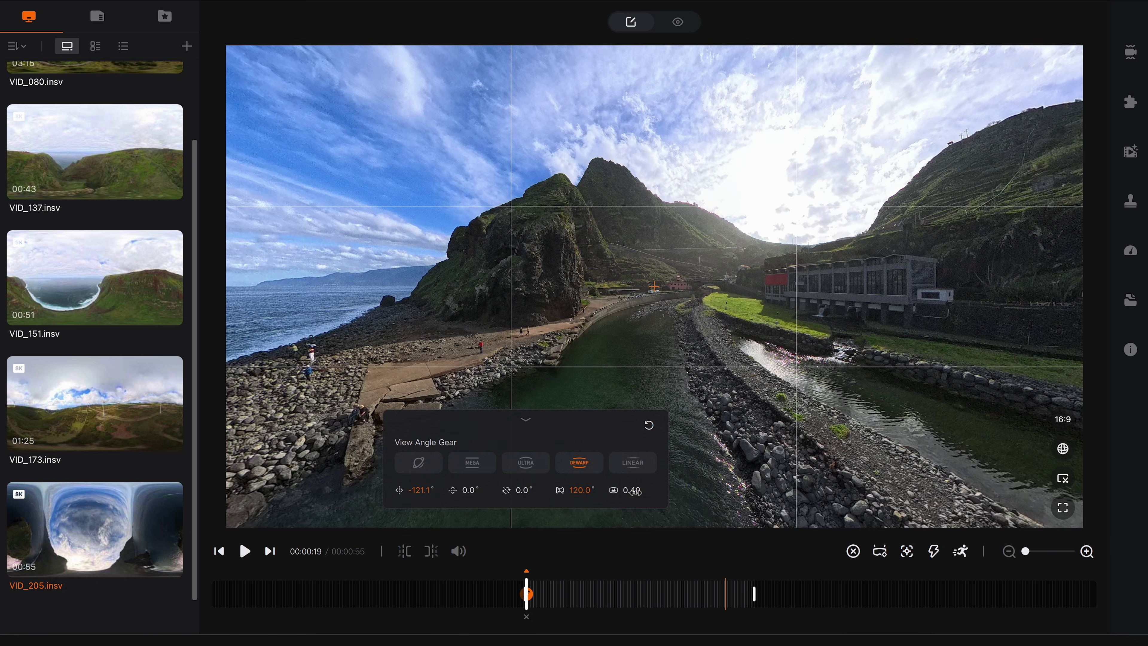
pyautogui.moveTo(635, 492); pyautogui.dragTo(569, 496)
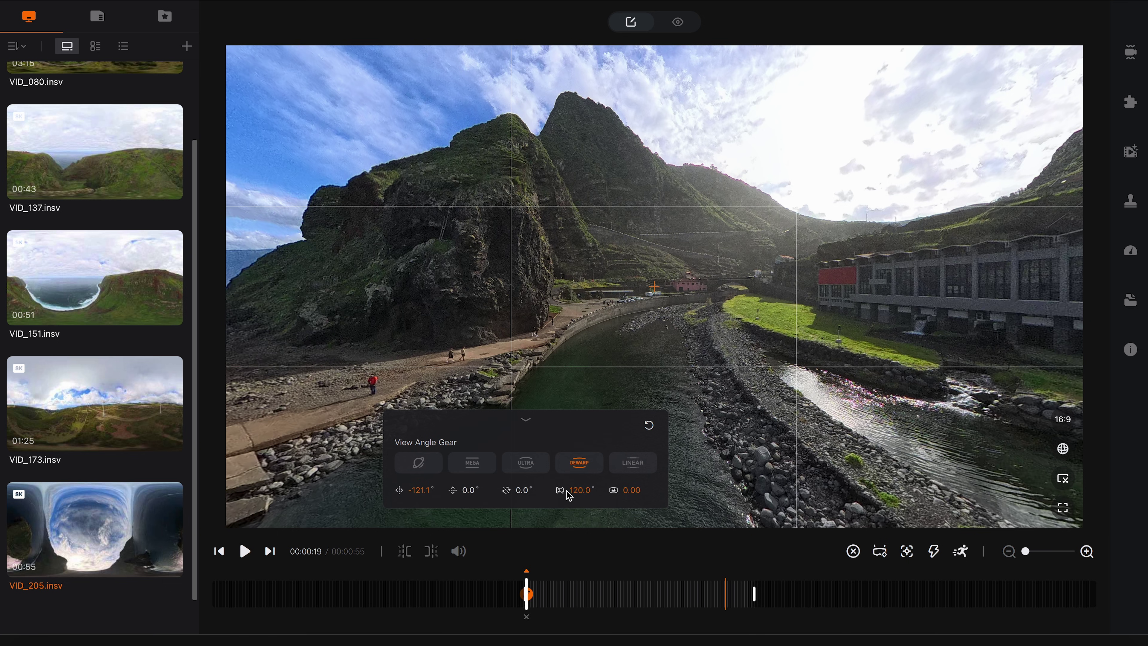
# Add a keyframe at 00:00:27 in VID_205.insv and set its pan to -168.0° to centre the building in the valley.
pyautogui.moveTo(552, 592); pyautogui.dragTo(659, 579)
pyautogui.click(853, 551)
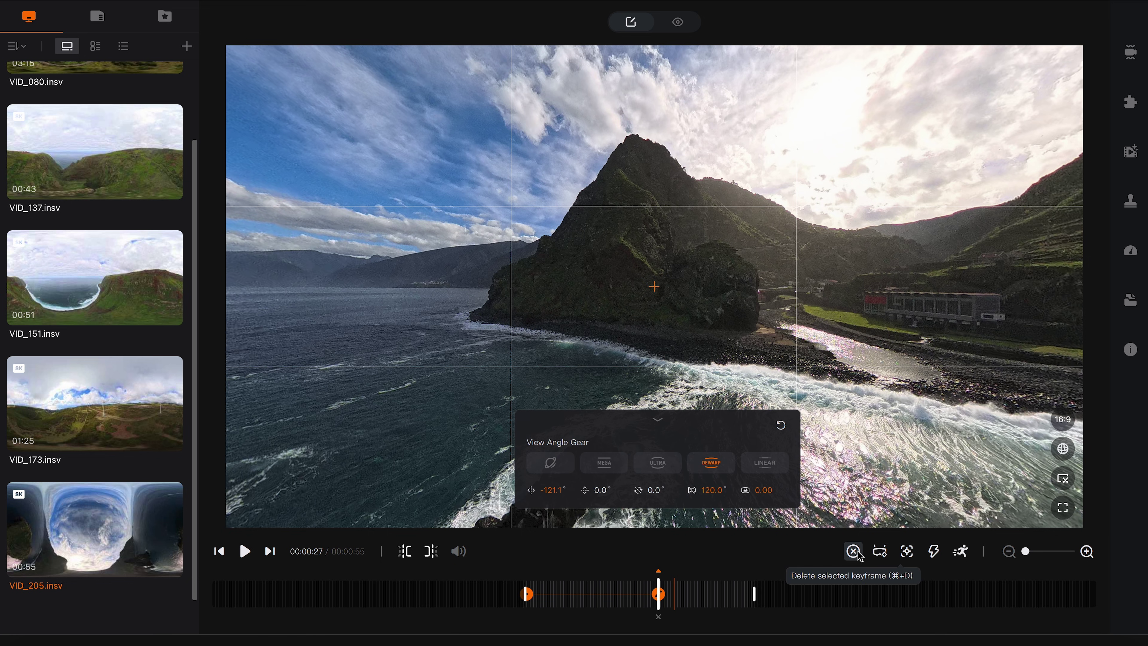
pyautogui.moveTo(557, 494); pyautogui.dragTo(525, 493)
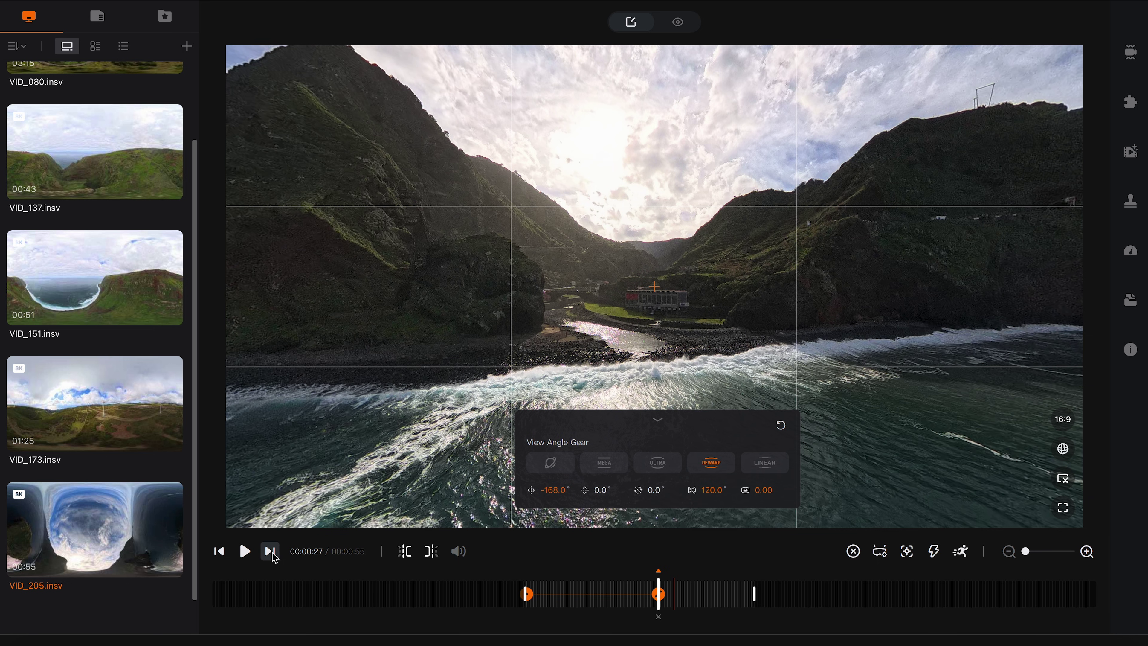
# Add a keyframe at the trim end of VID_205.insv, 00:00:33, with pan -189.0°, and play the clip from its trim start.
pyautogui.click(270, 551)
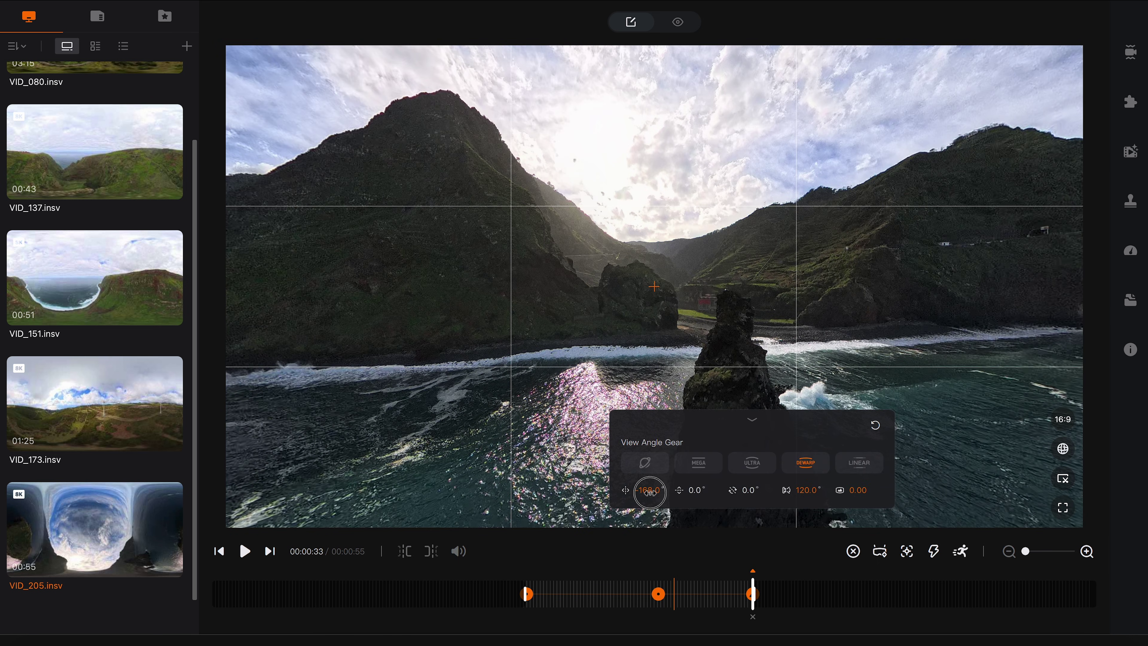
pyautogui.moveTo(650, 492); pyautogui.dragTo(636, 496)
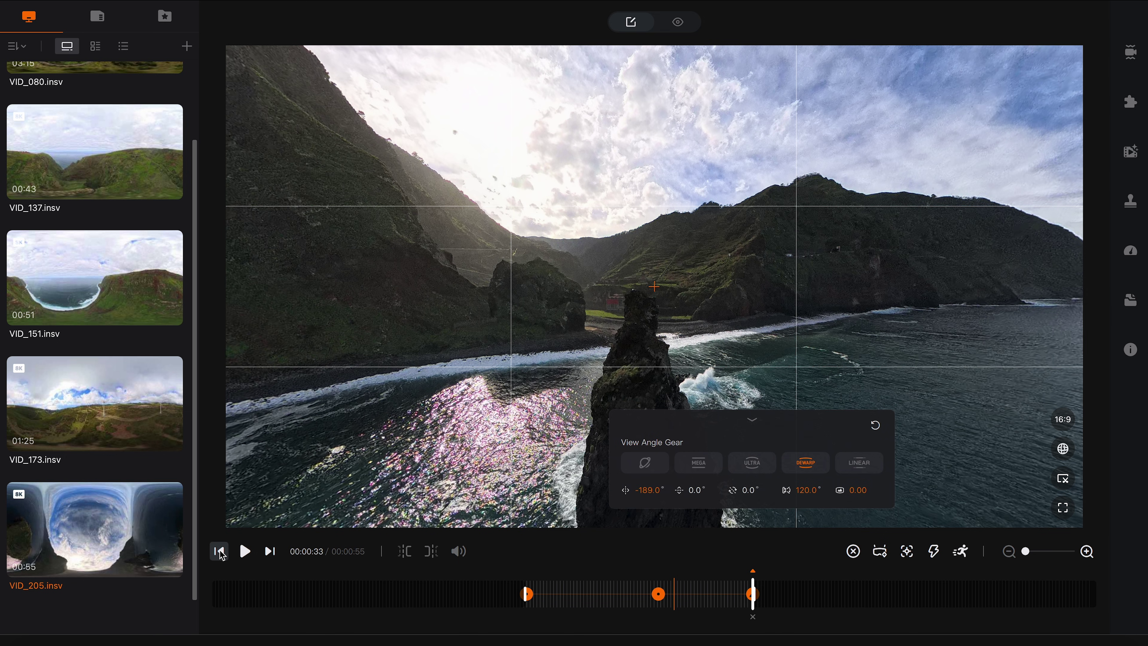
pyautogui.click(221, 553)
pyautogui.click(246, 552)
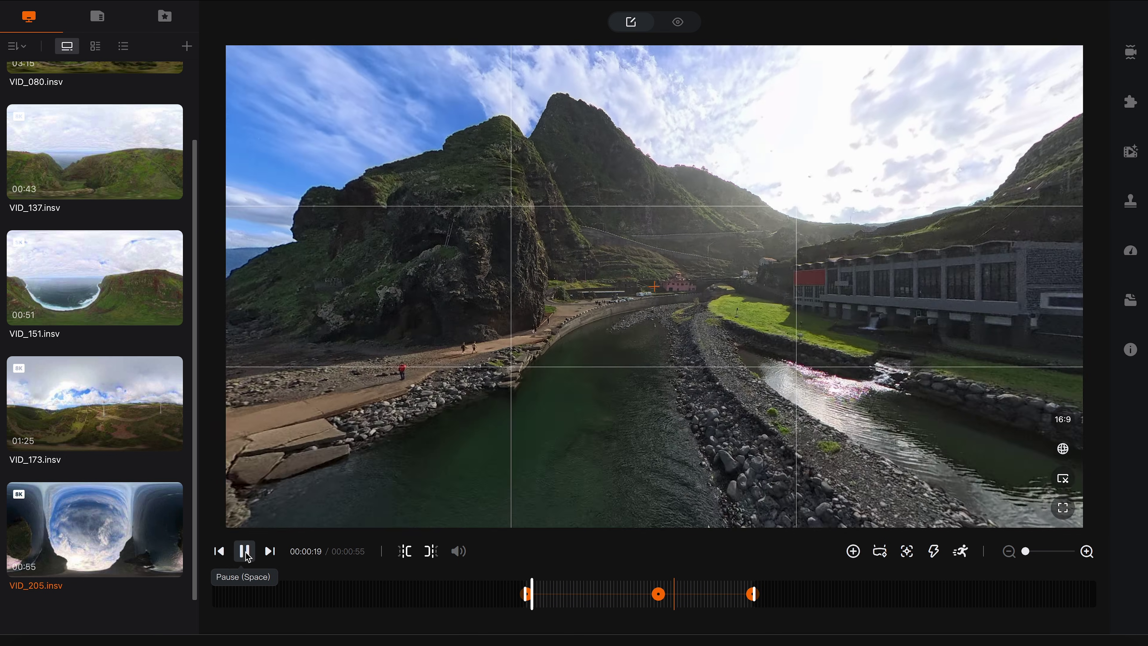